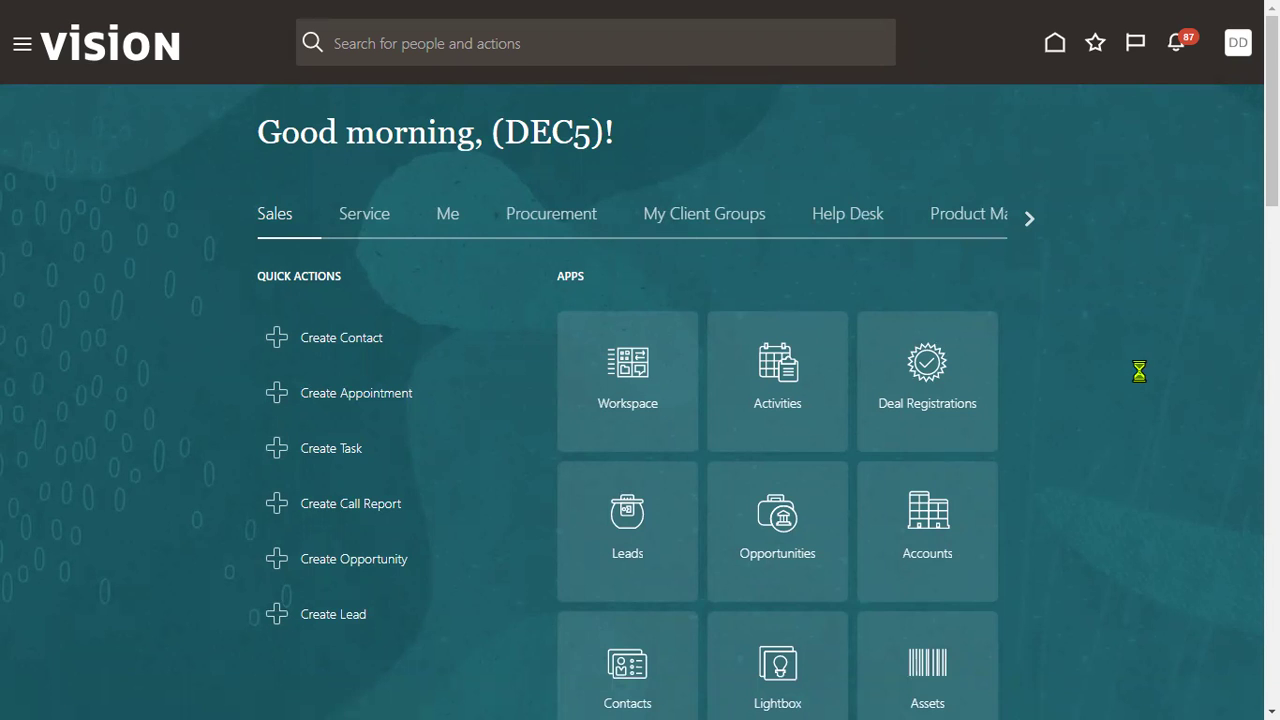
Step: Open the Setup and Maintenance work area from the home page
click(893, 326)
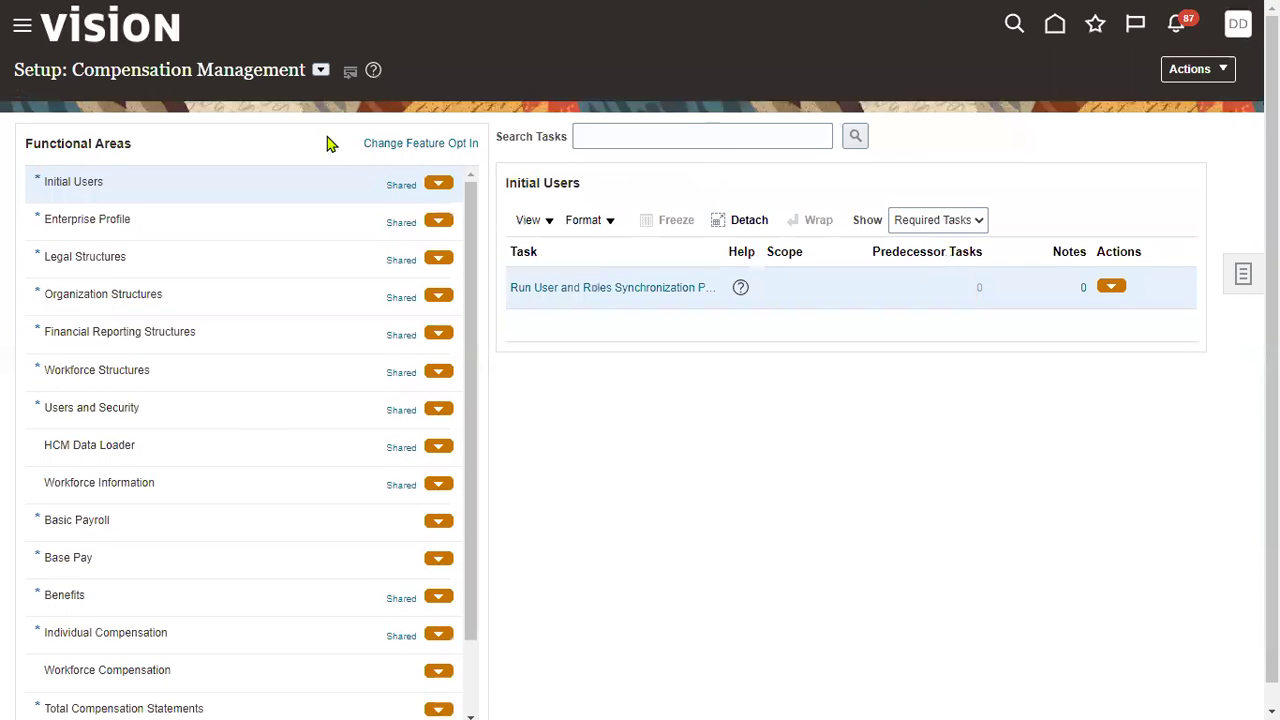
Step: Switch the setup offering to Financials and open the Manage Users task found by searching 'manage user'
click(320, 70)
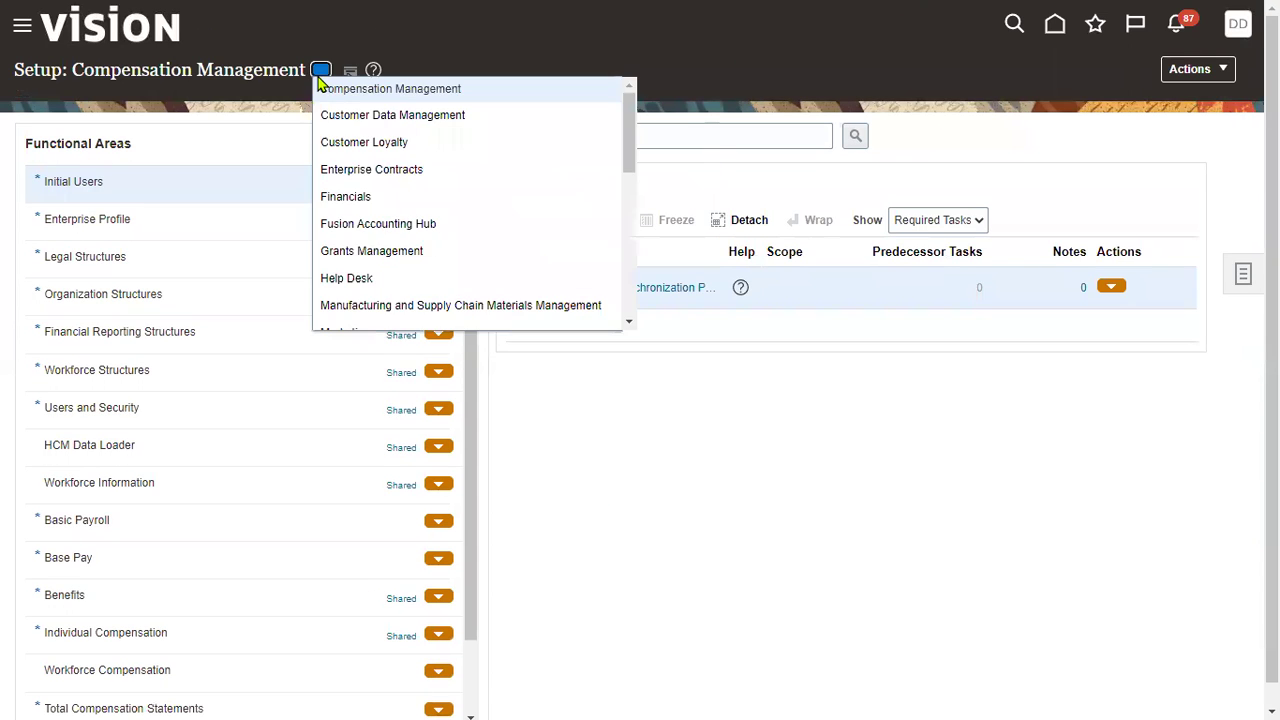
click(422, 205)
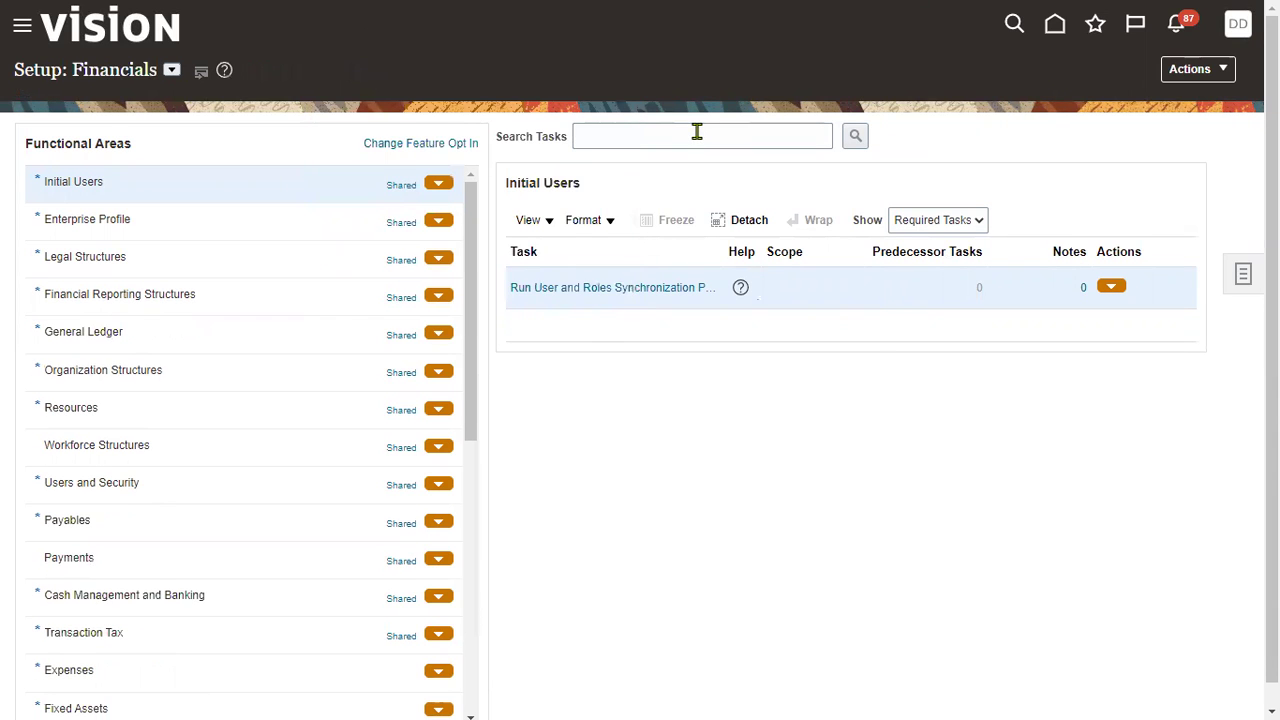
click(697, 134)
text(man)
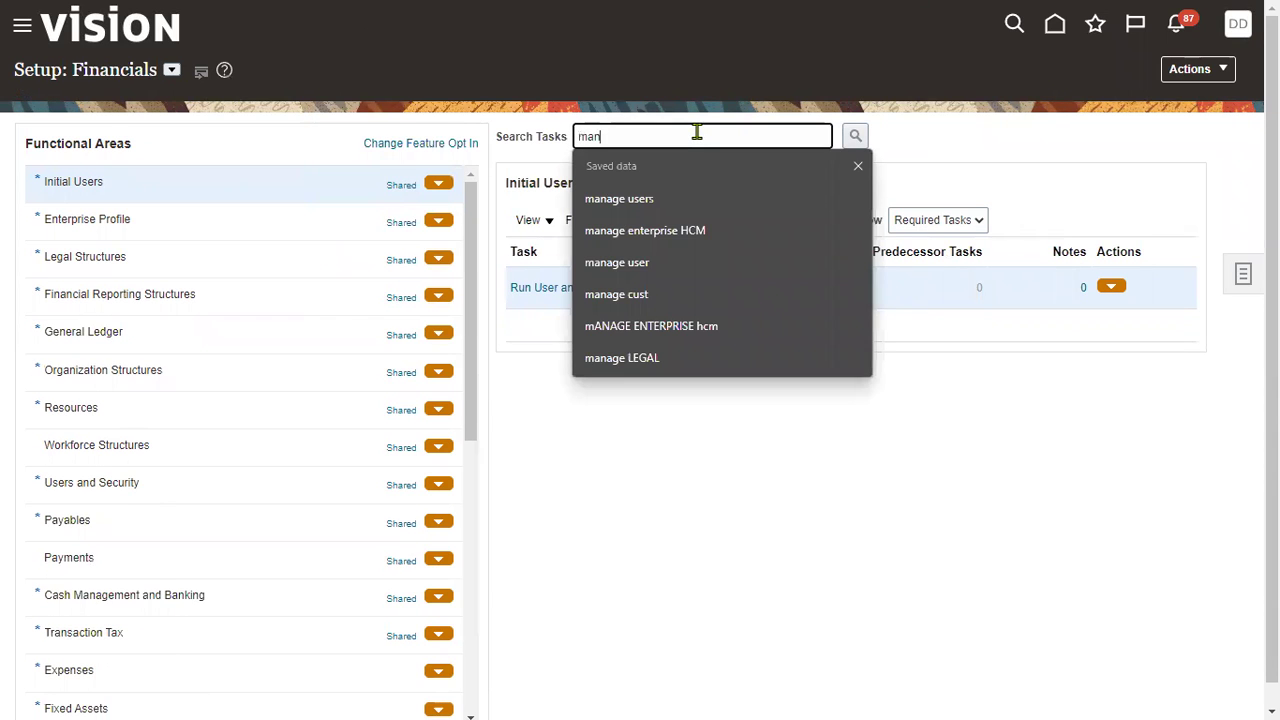
text(age user)
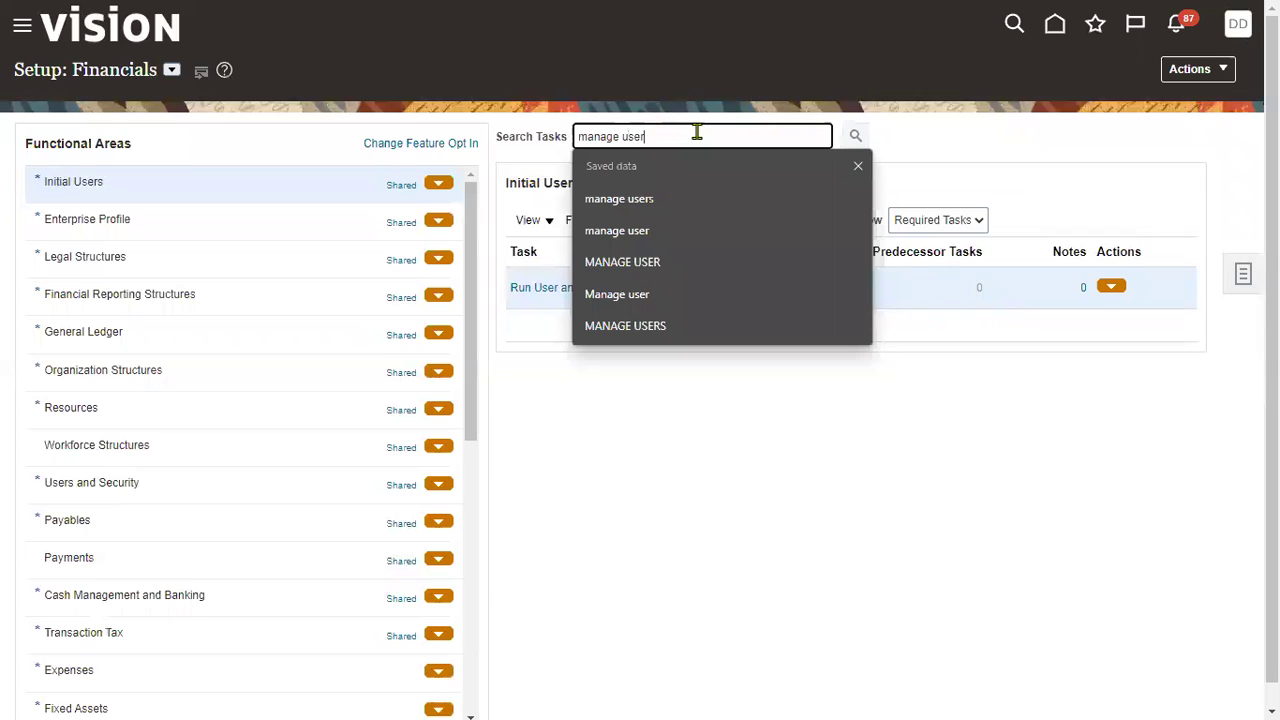
key(Return)
click(376, 241)
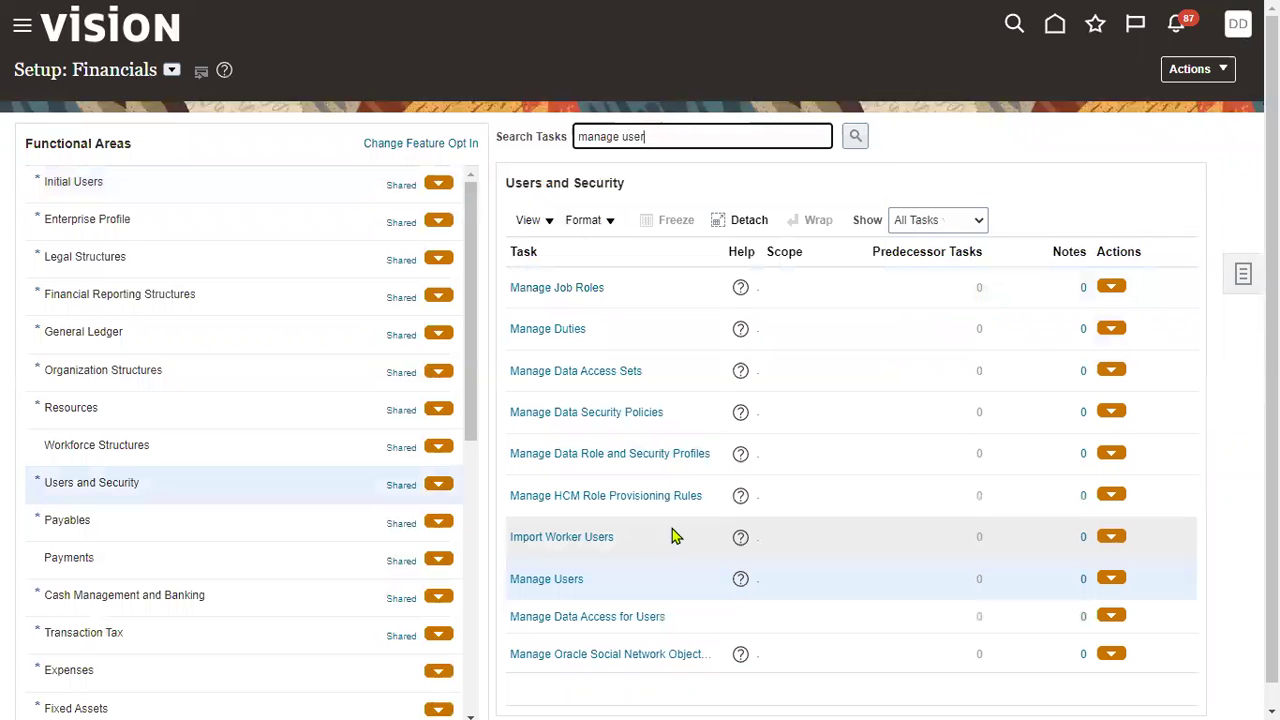
click(553, 584)
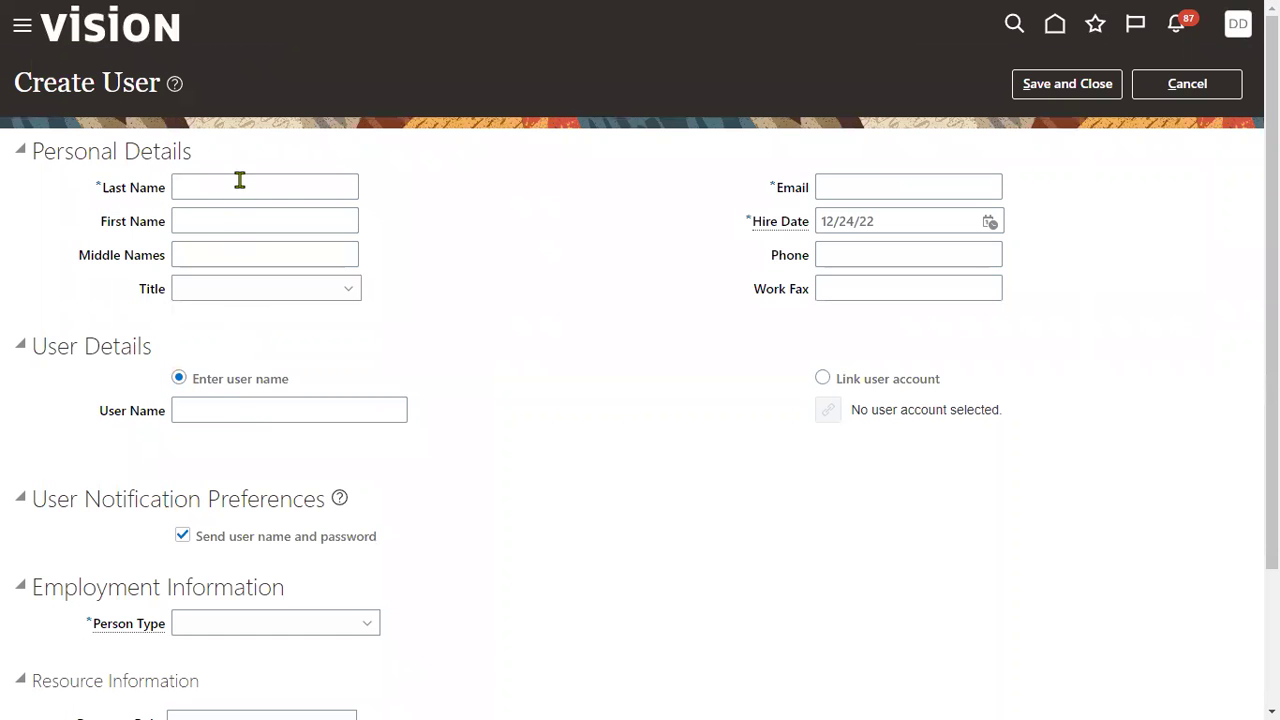
Step: Enter the new user's last name, e-mail address and user name, correcting the user name
click(240, 180)
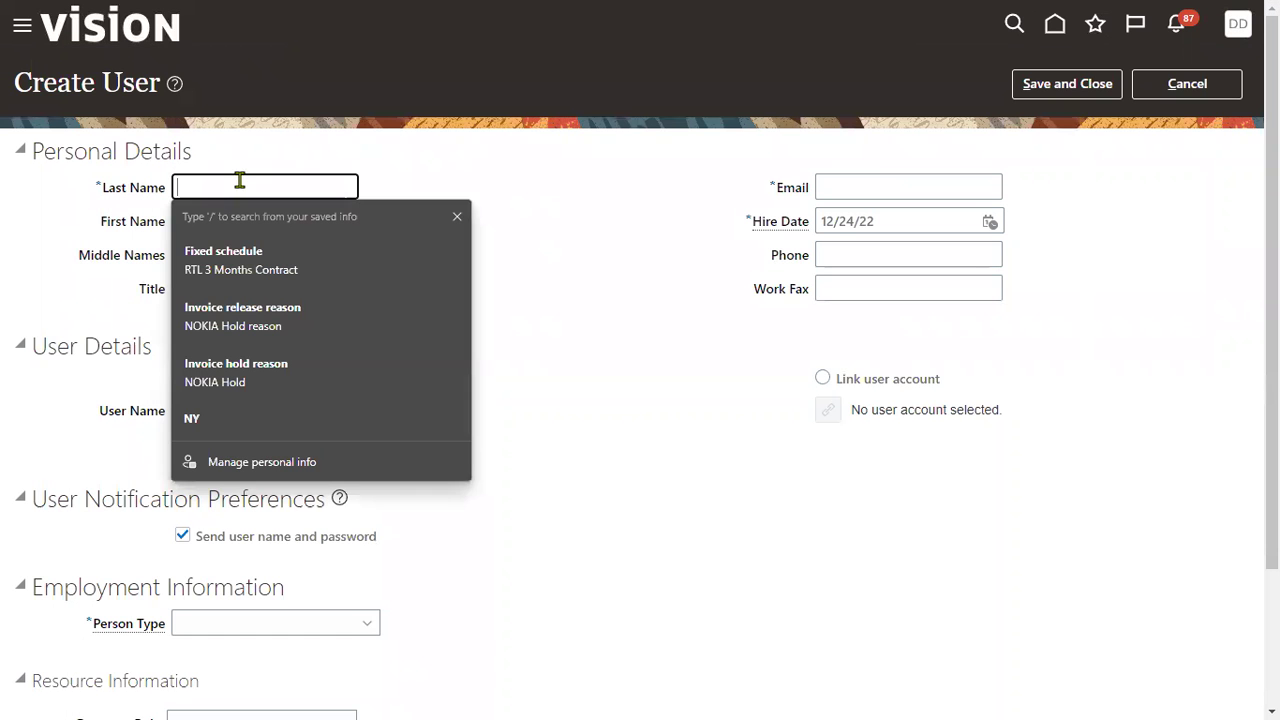
text(John)
key(Tab)
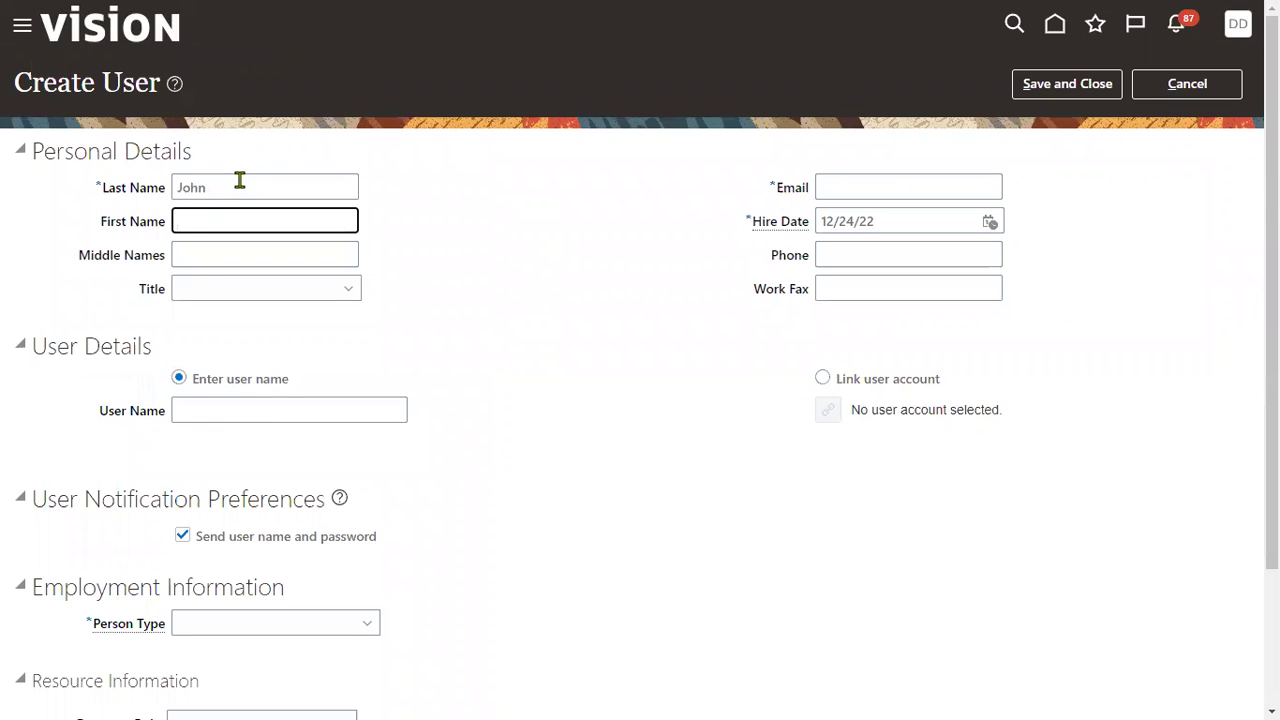
key(Tab)
key(Tab)
key(Tab)
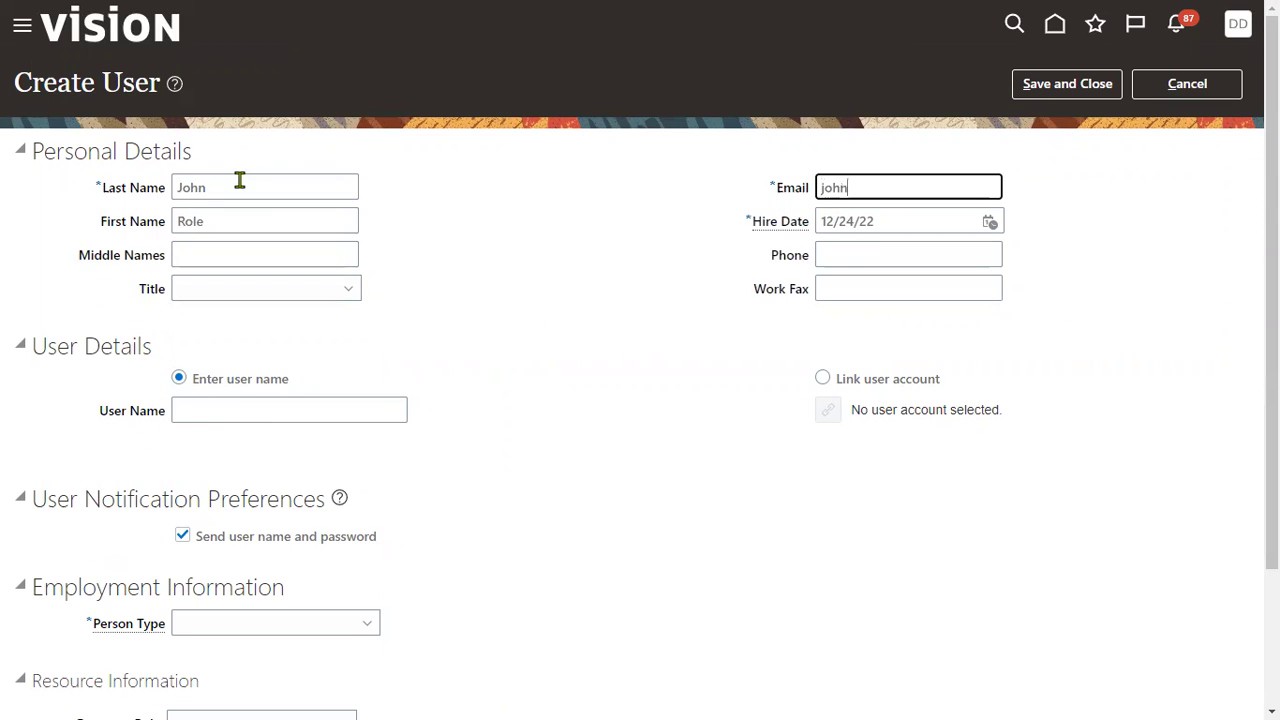
key(Tab)
key(Tab)
key(Tab)
key(Tab)
key(Tab)
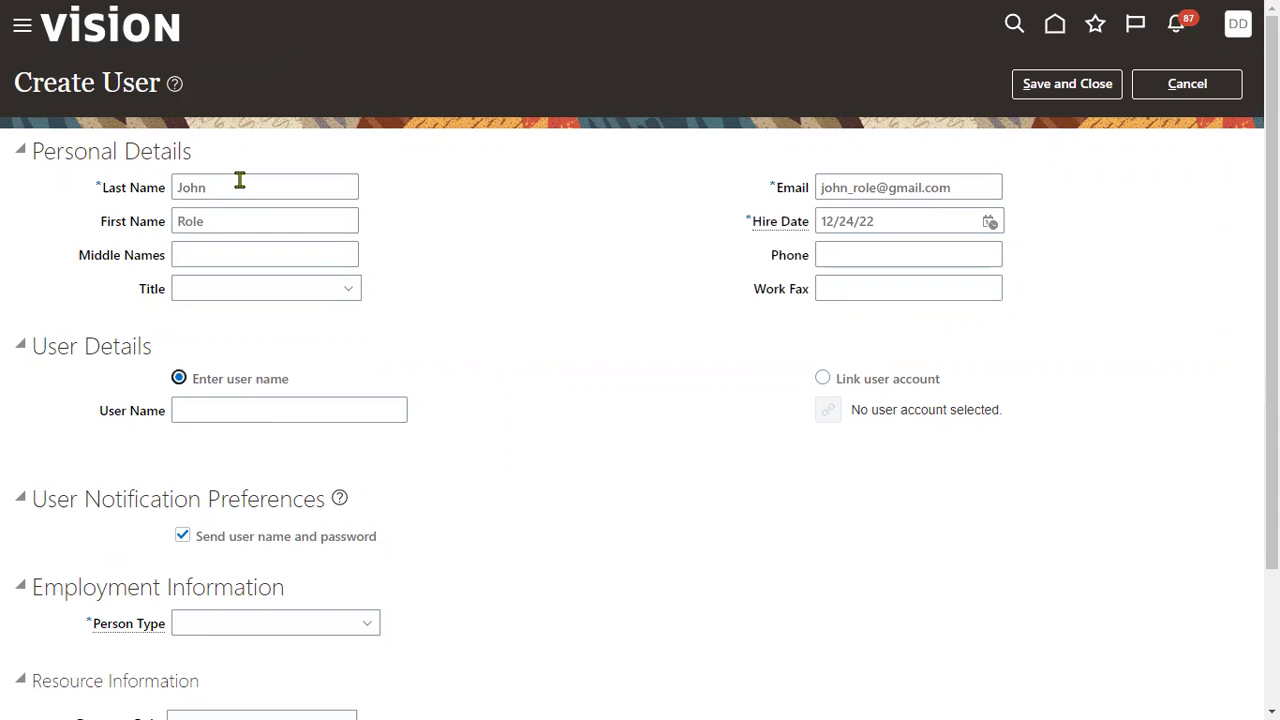
text(JOHN_ROL)
key(Tab)
key(Tab)
key(Tab)
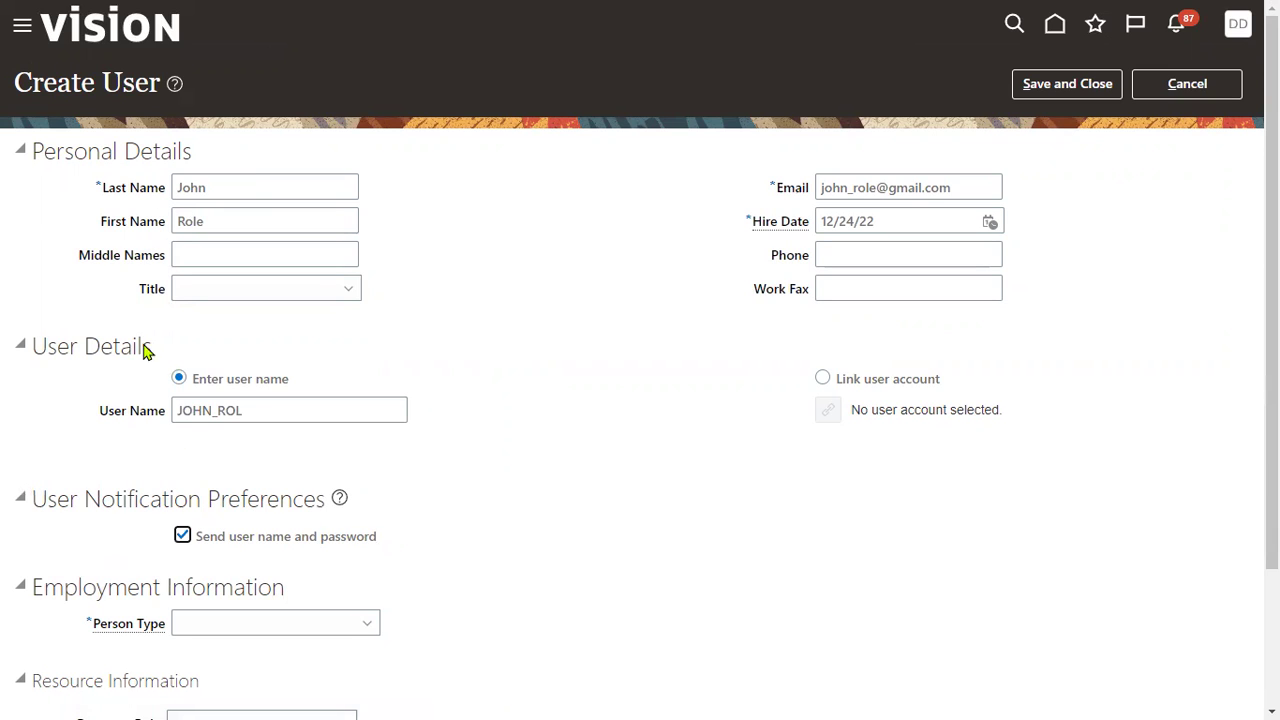
click(297, 408)
text(2)
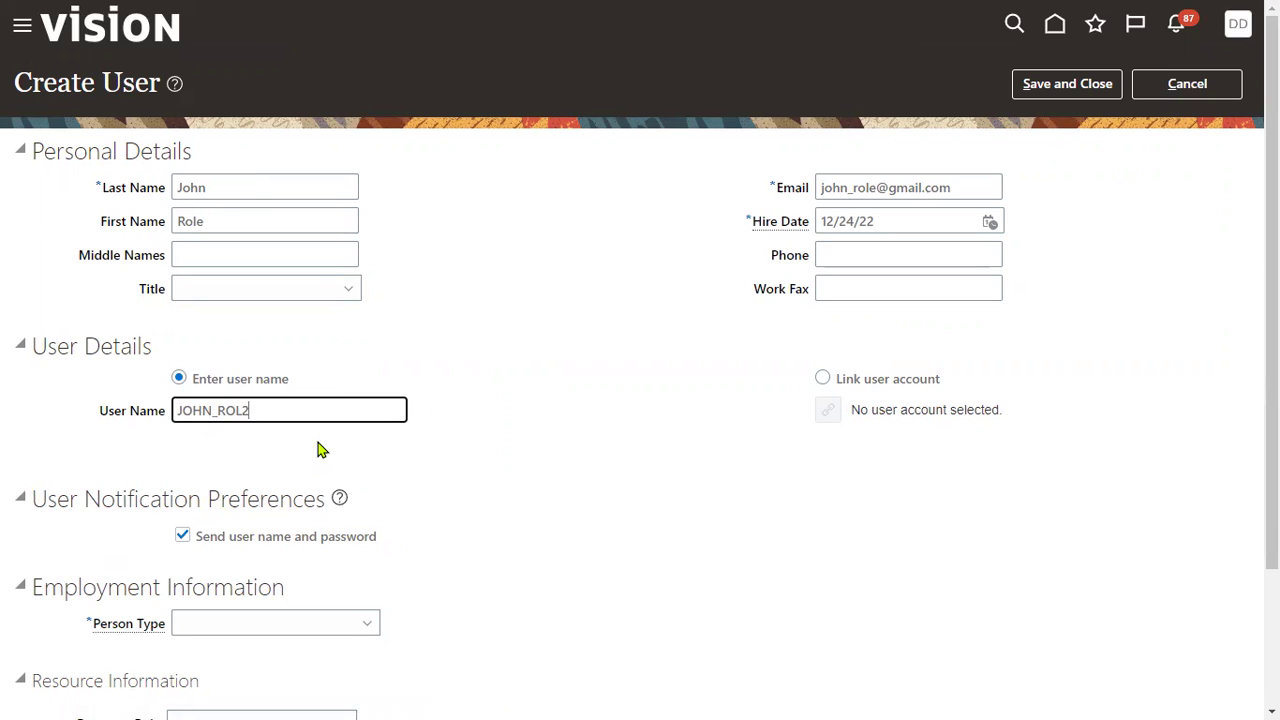
drag(300, 410, 2, 420)
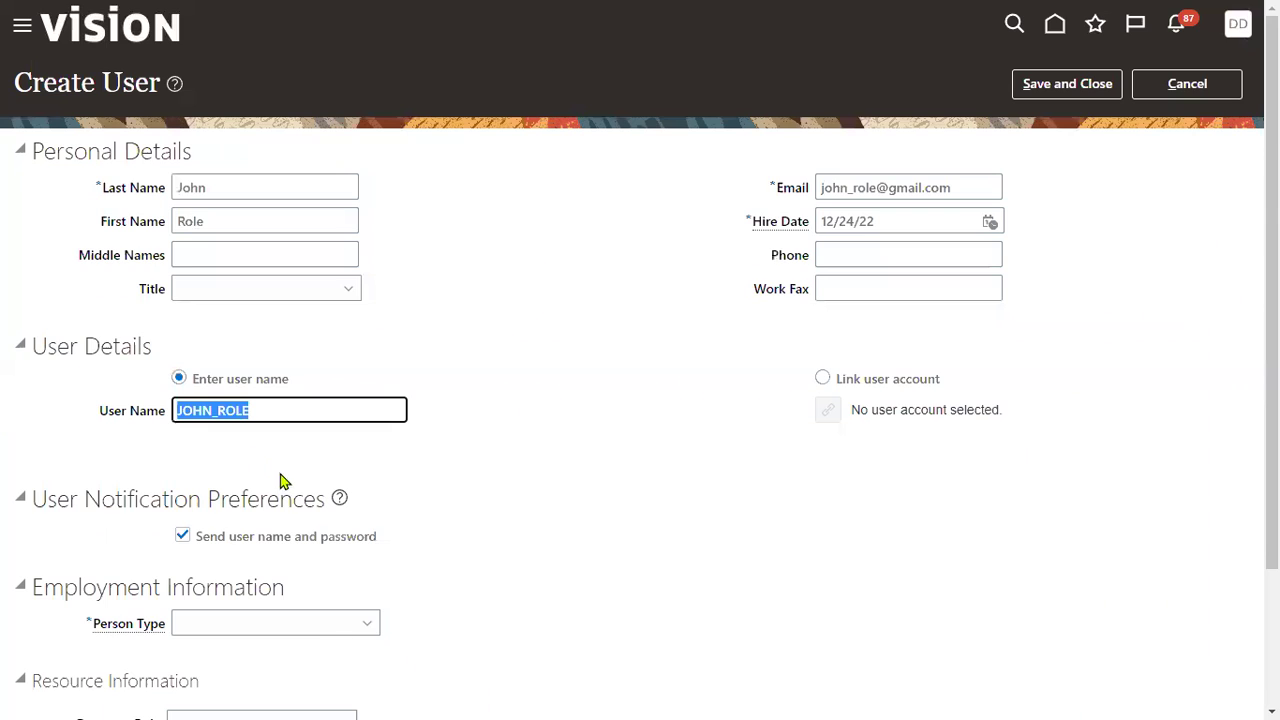
scroll(283, 498, down, 2)
Step: Set person type Employee, legal employer US1 Legal Entity and business unit US1 Business Unit
click(286, 452)
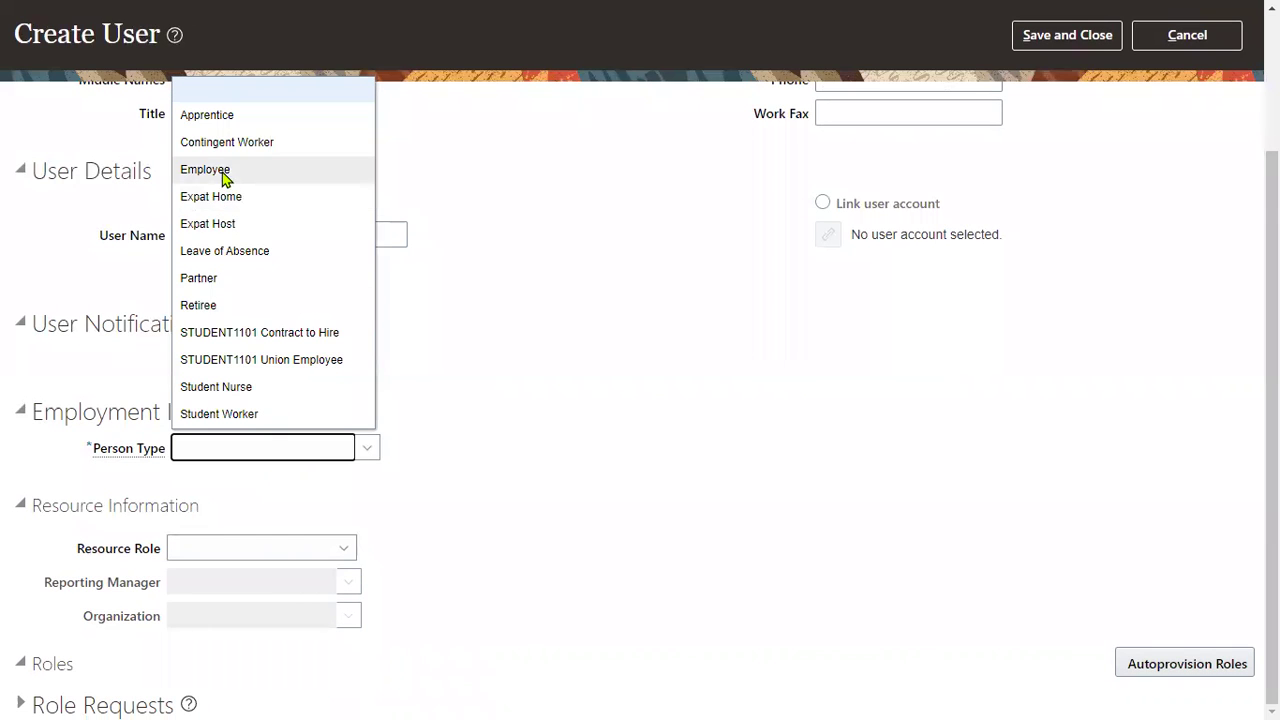
click(226, 172)
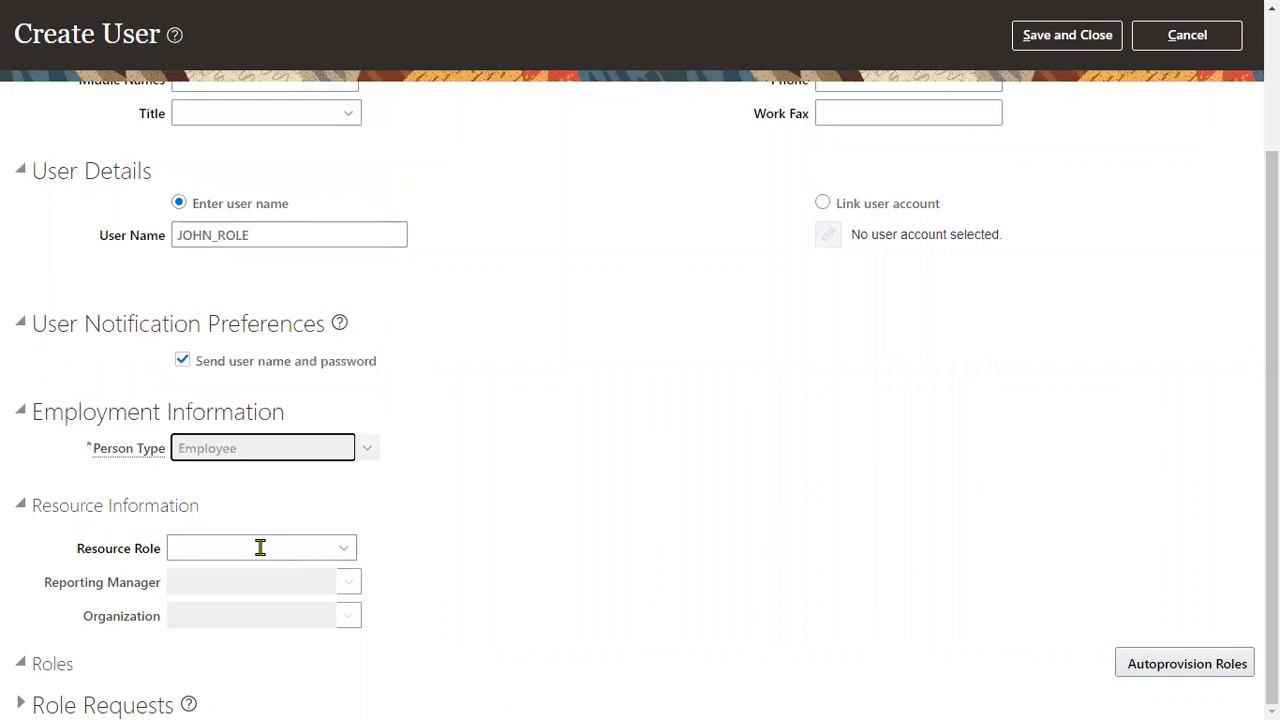
click(255, 482)
text(US1)
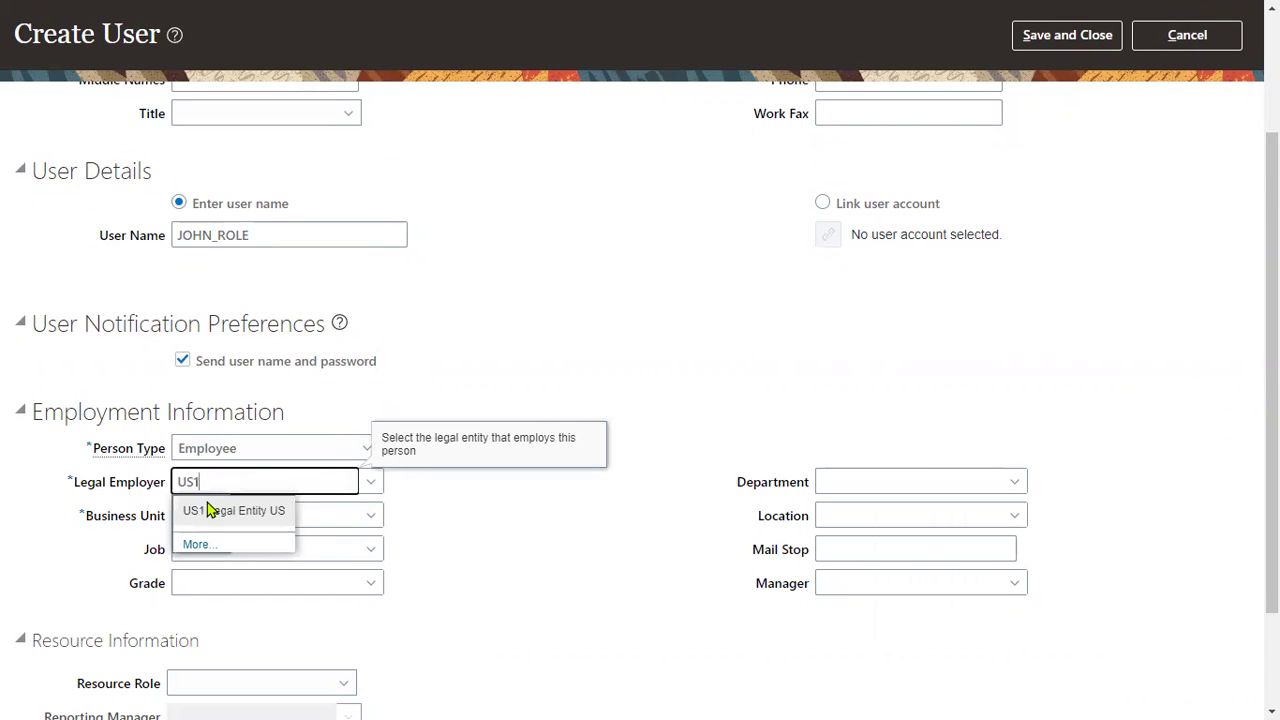
click(209, 509)
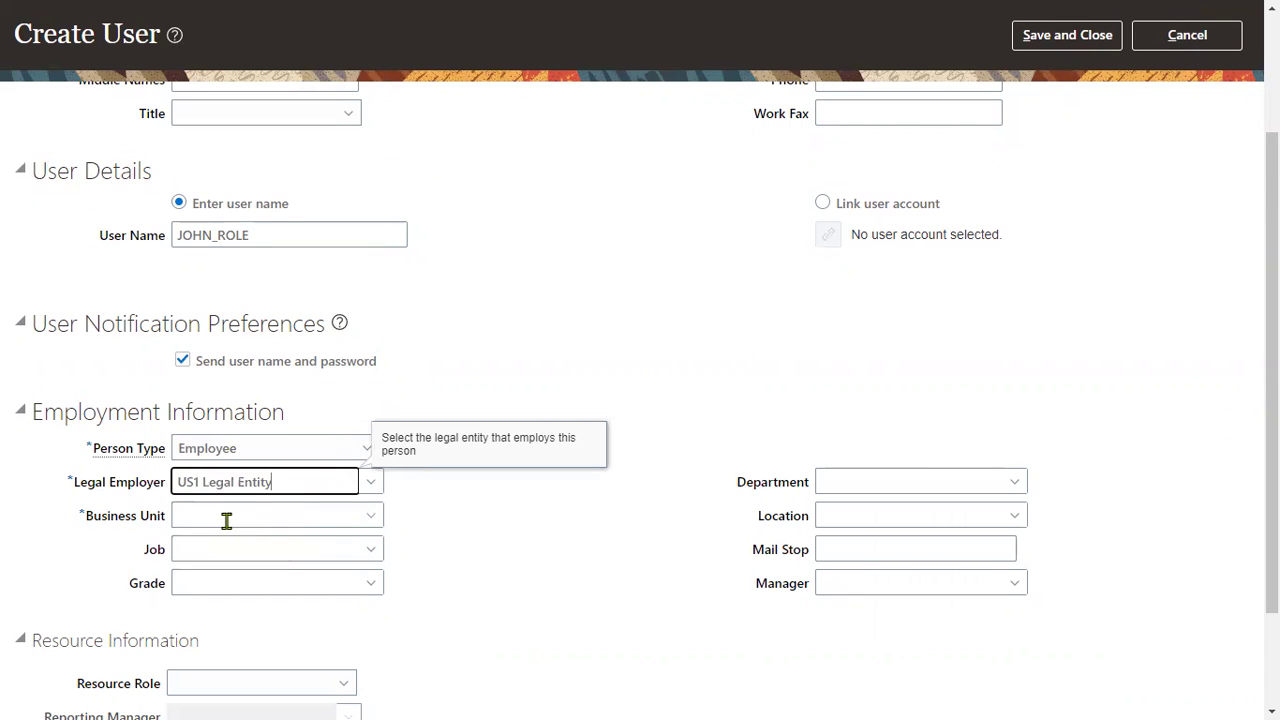
click(227, 518)
text(US1)
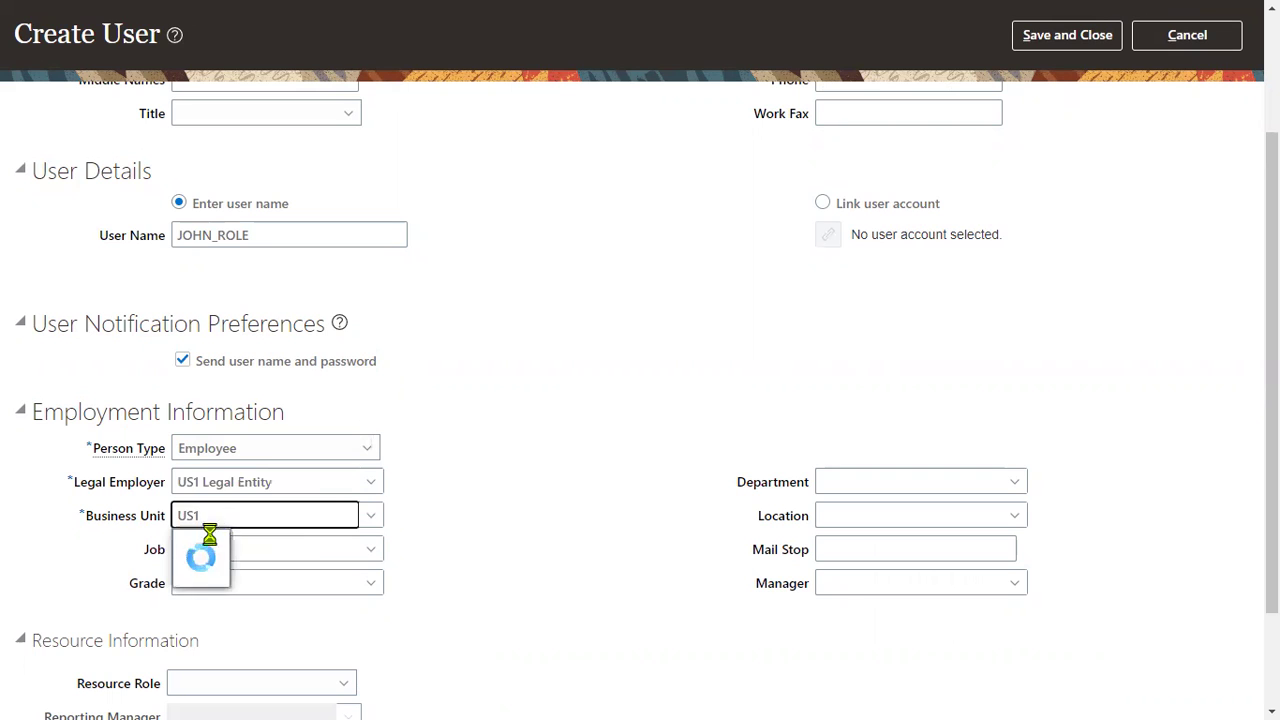
click(209, 543)
scroll(989, 250, up, 2)
Step: Save the new user, then open the Security Console from the navigator's Tools section
click(1062, 90)
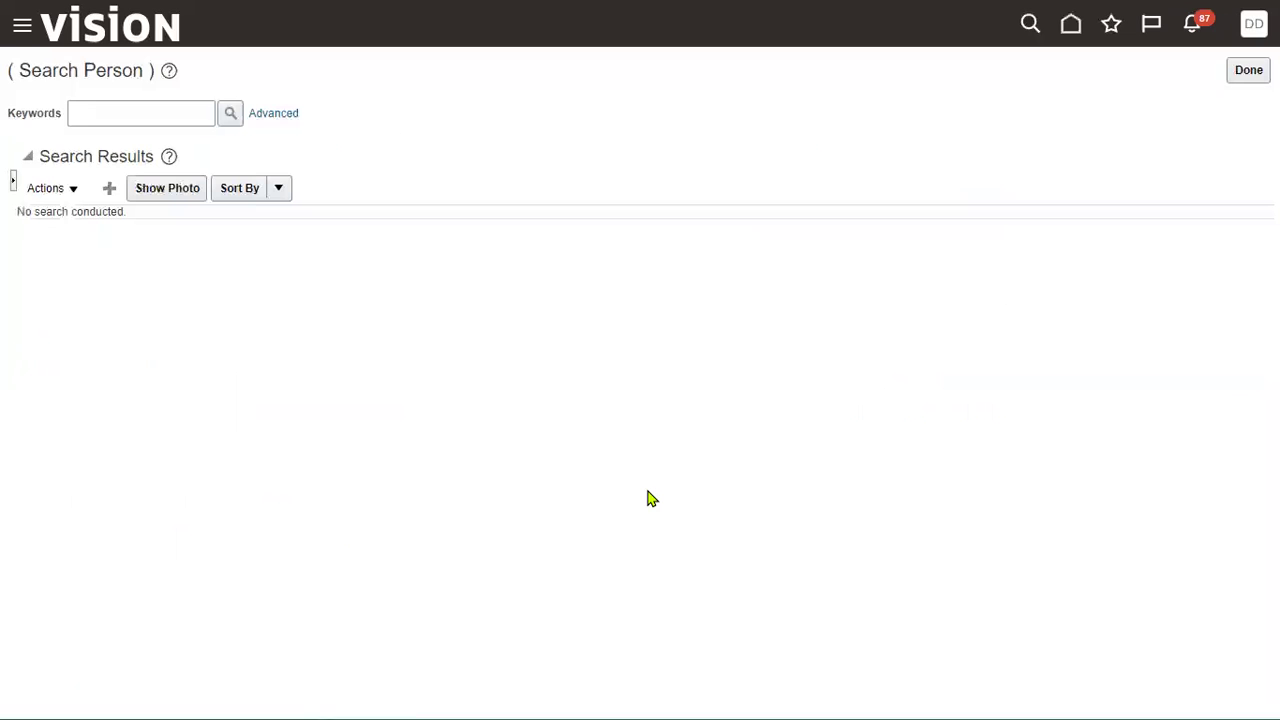
click(18, 28)
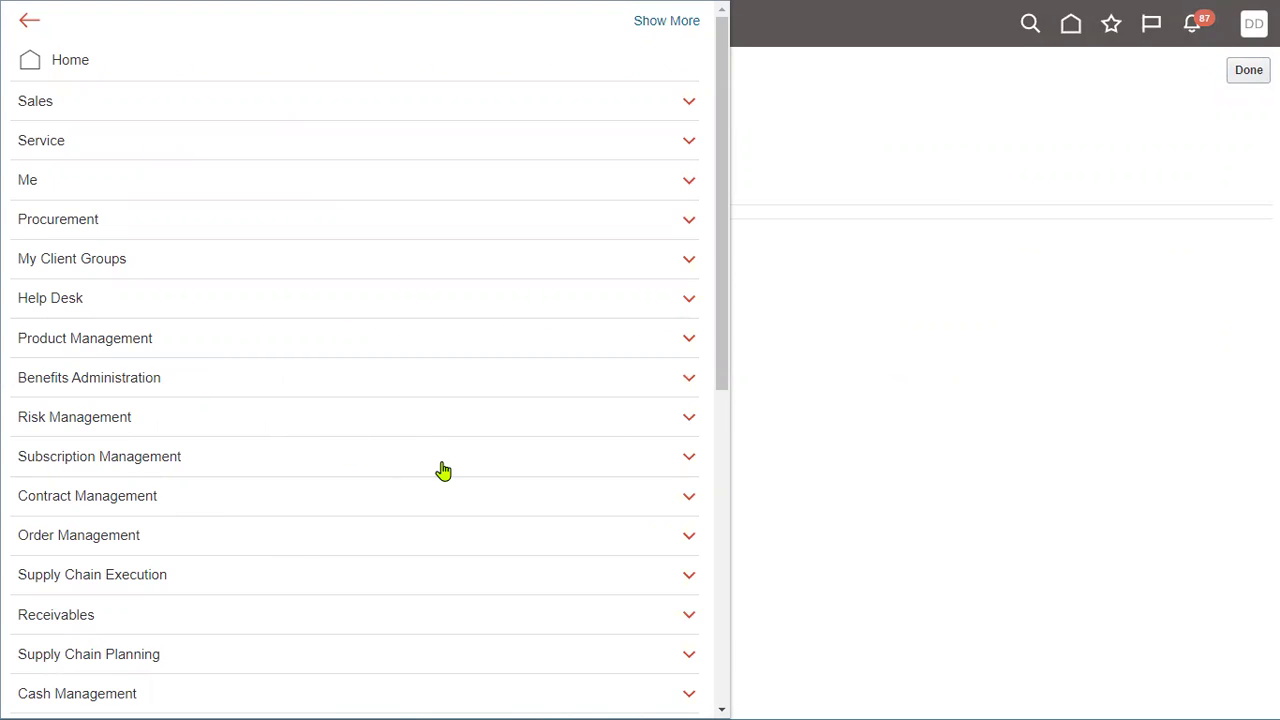
scroll(440, 480, down, 5)
click(343, 449)
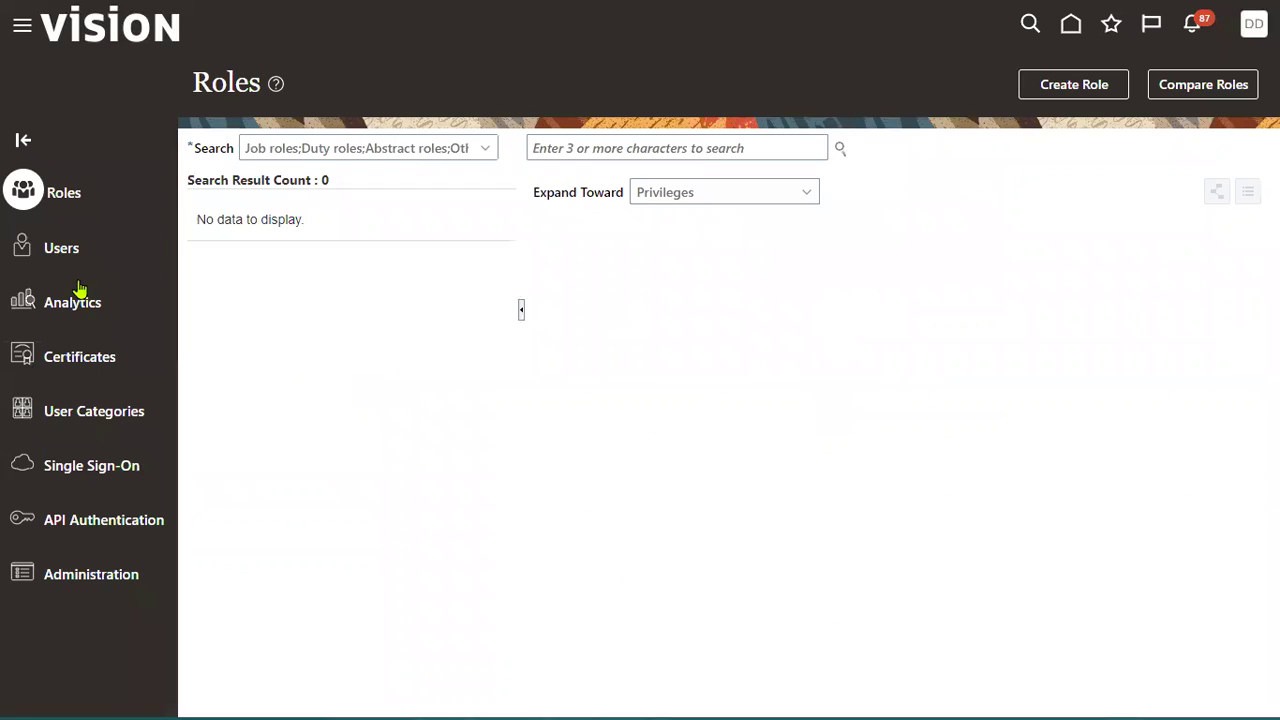
Step: Search for the new user name and open the found user's account details
click(706, 140)
text(JOHN_ROLE)
click(935, 152)
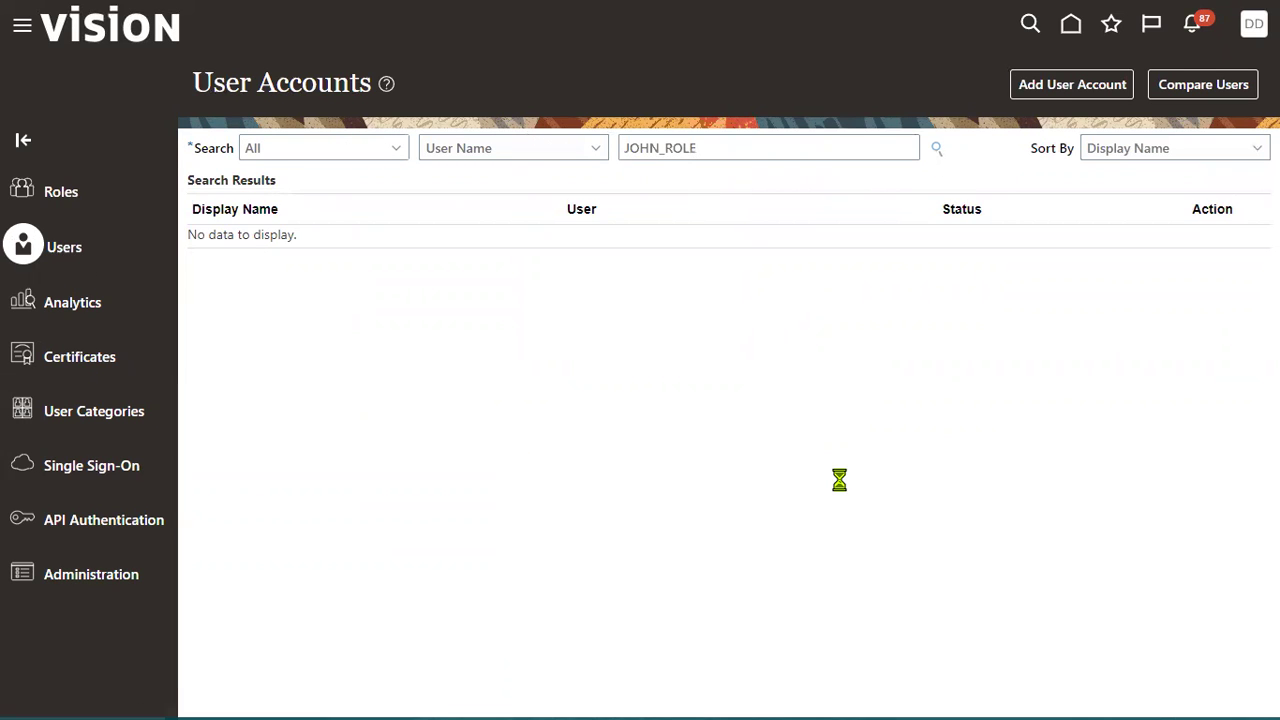
click(676, 256)
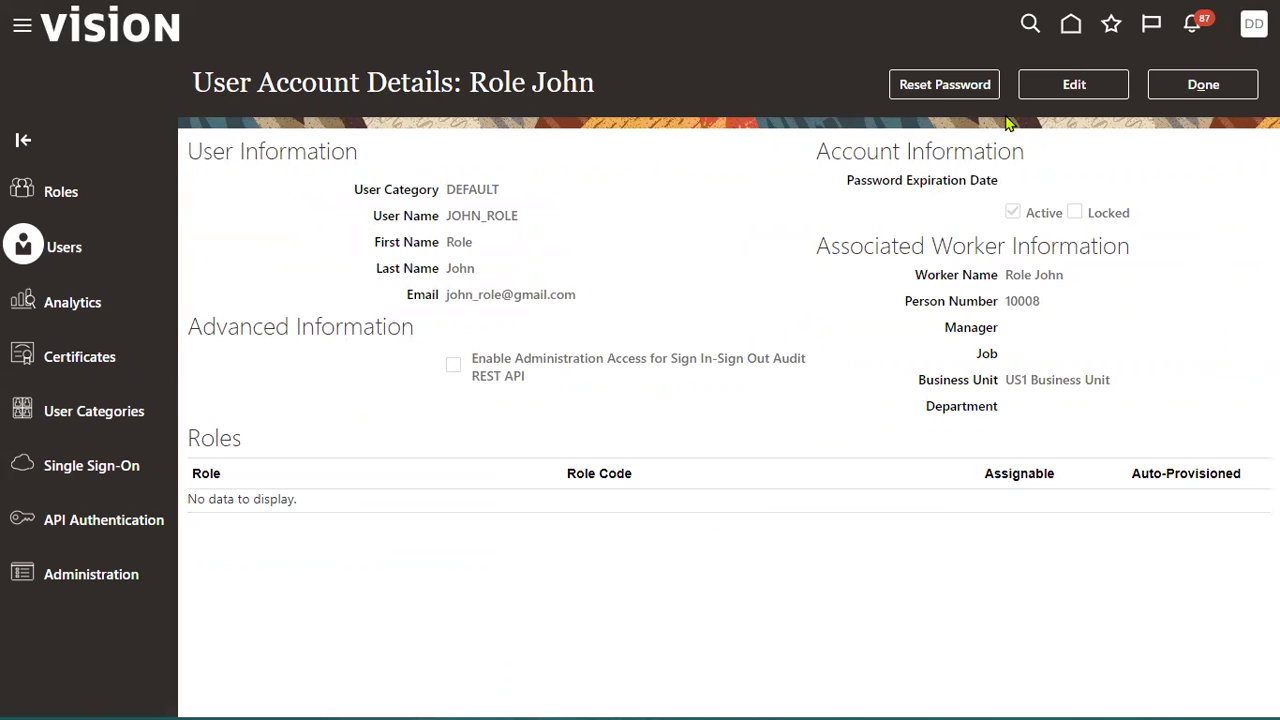
Step: Manually reset the user's password, entering and confirming the new password
click(940, 88)
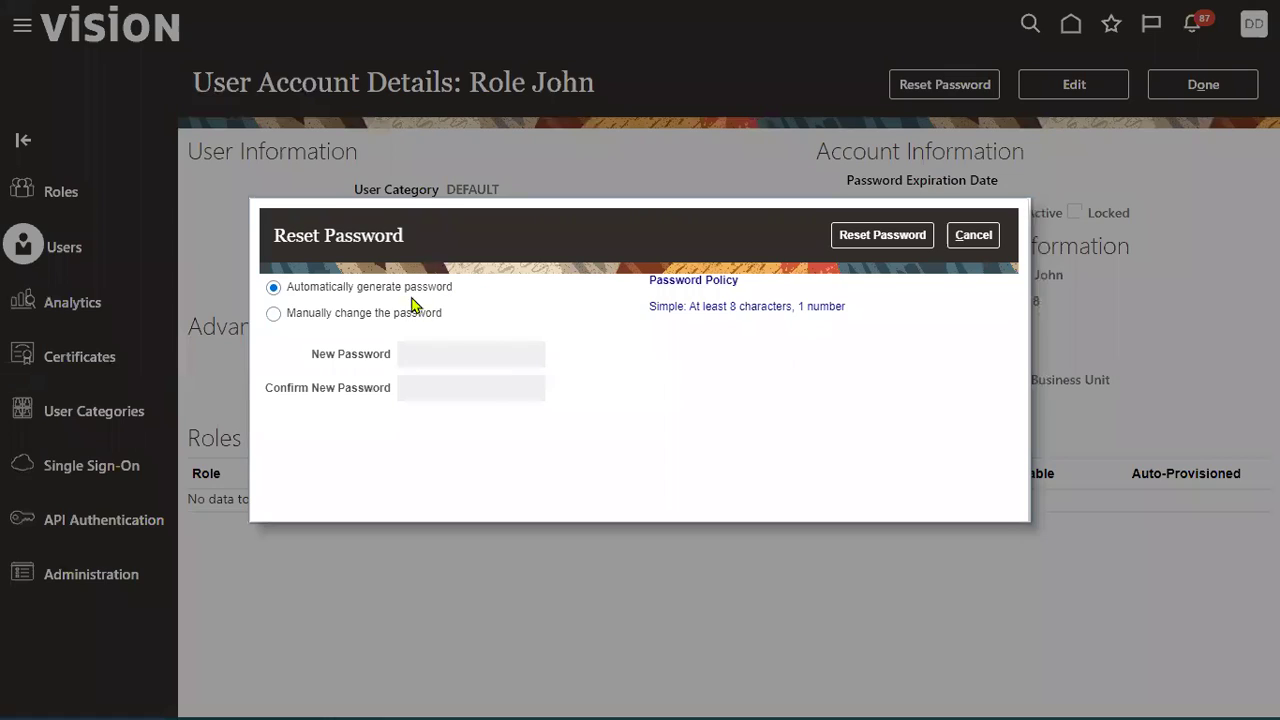
click(410, 313)
click(430, 361)
text(••)
click(437, 385)
text(•)
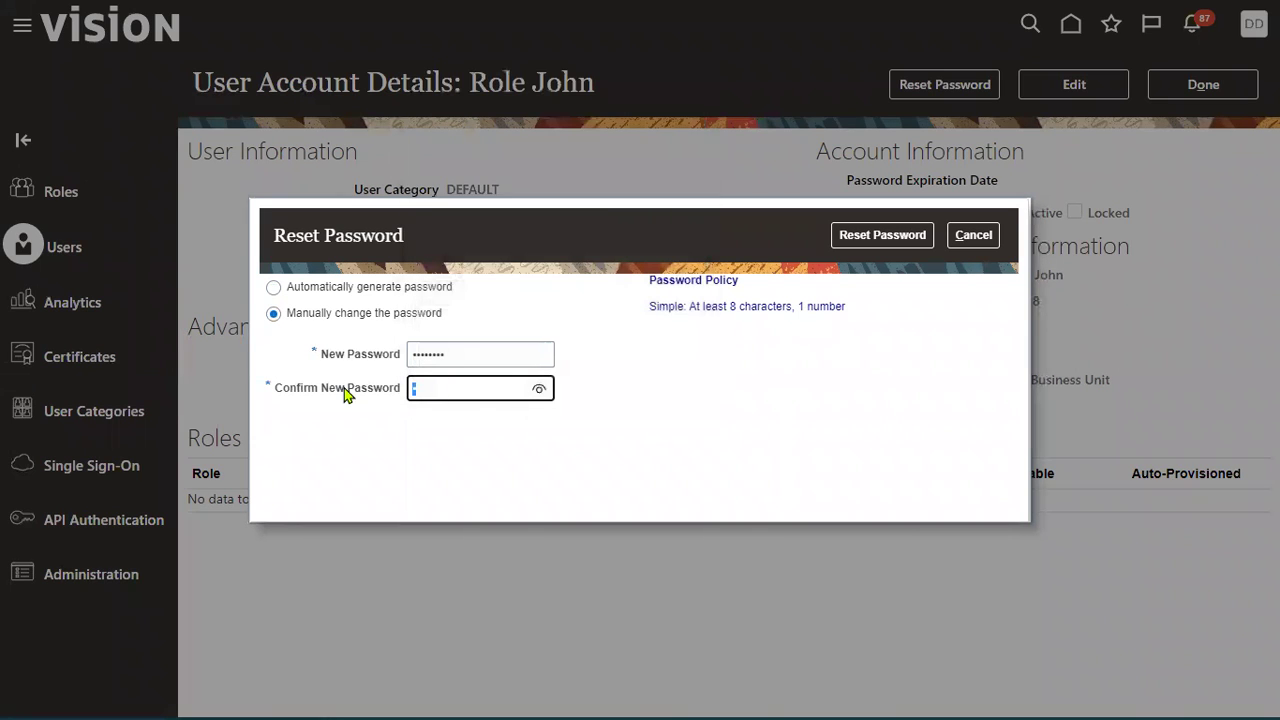
text(•••••••)
click(882, 235)
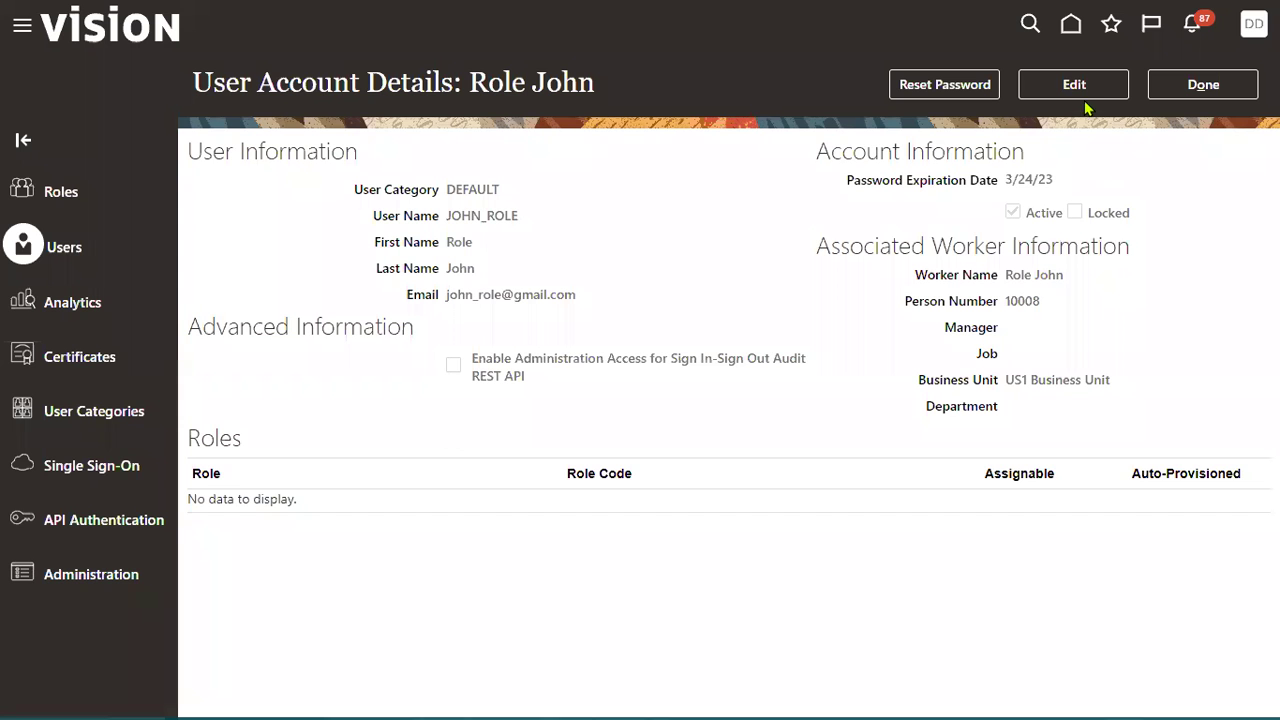
click(1078, 86)
Step: Add the General Accountant role to the user via an ORA_GL_ role search
click(915, 508)
click(552, 169)
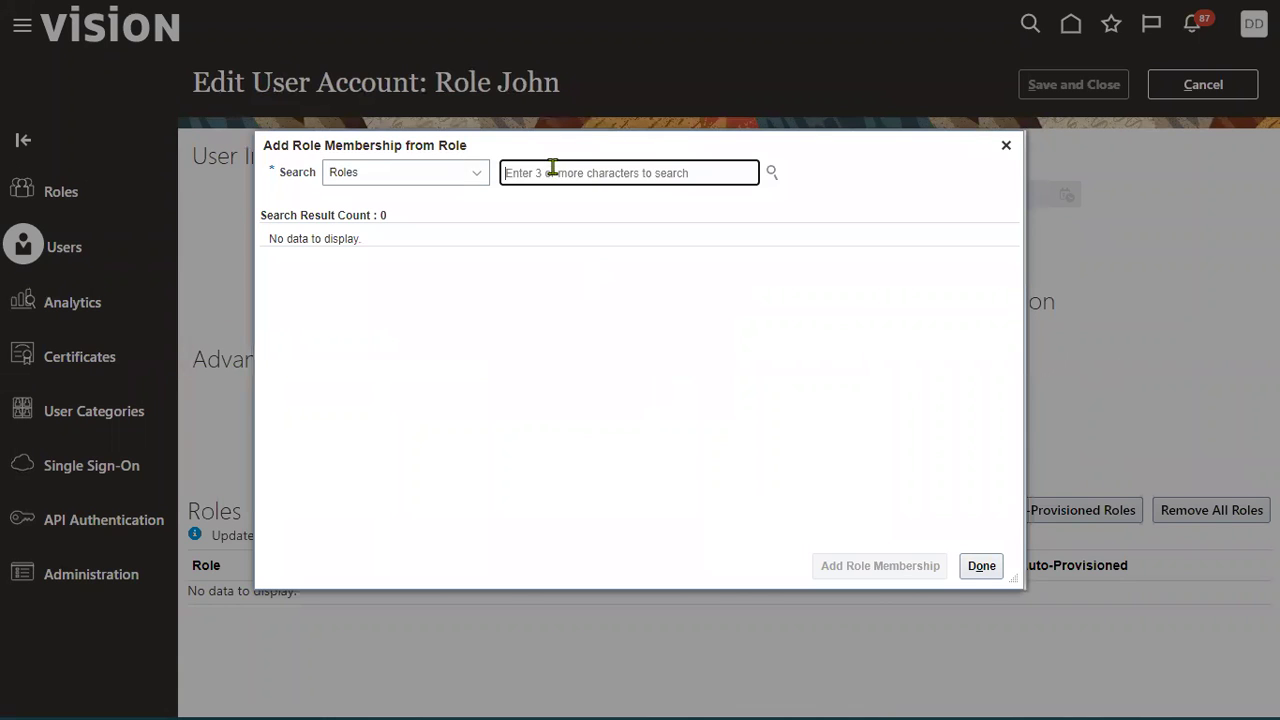
text(oRA_GL_)
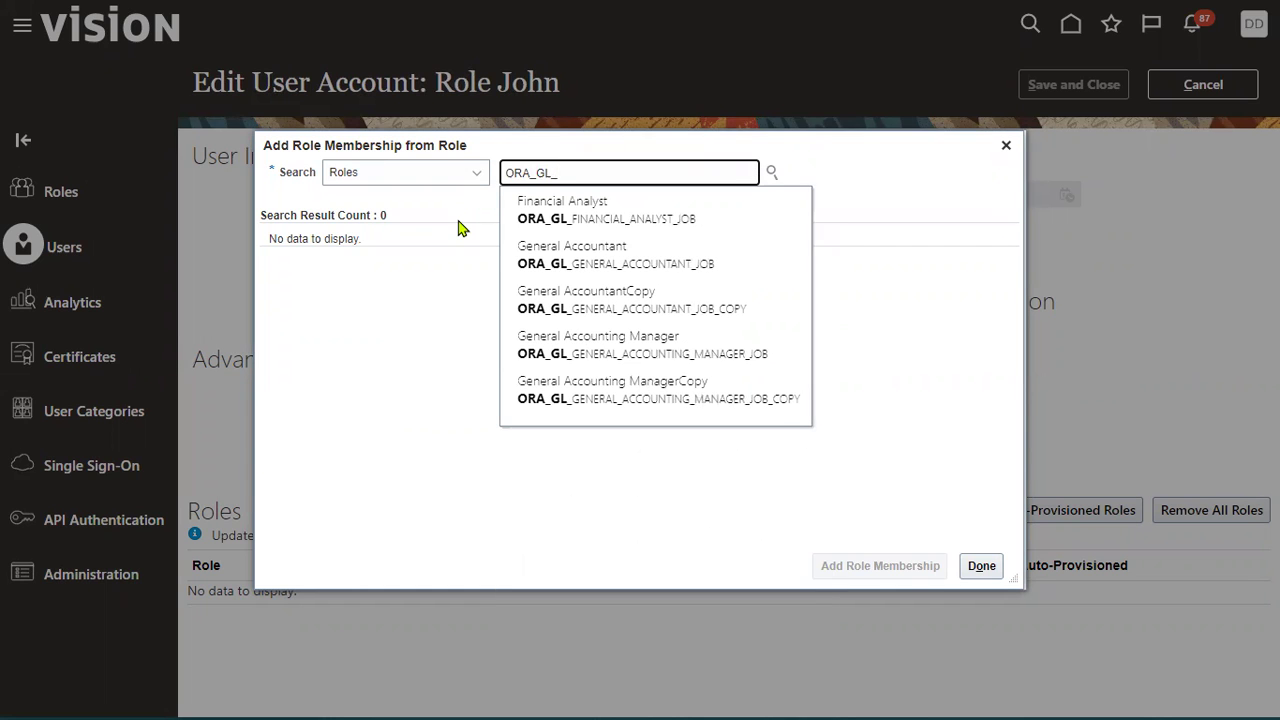
click(640, 263)
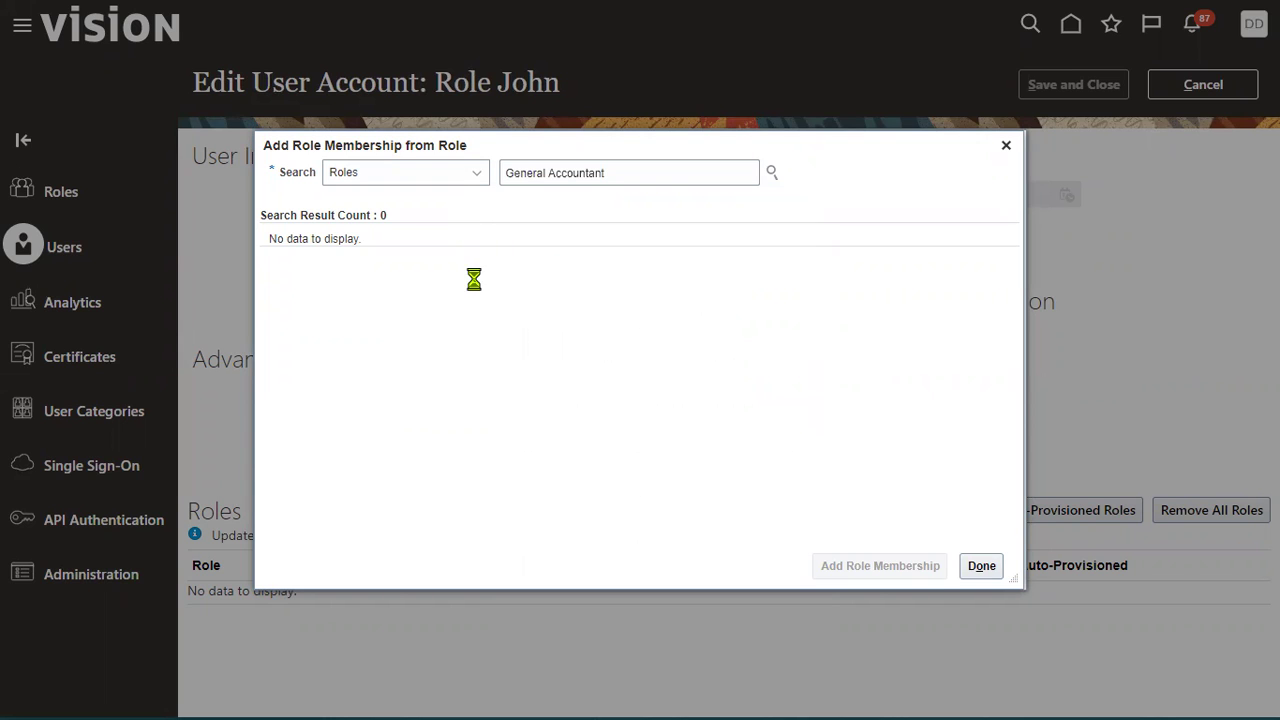
click(858, 562)
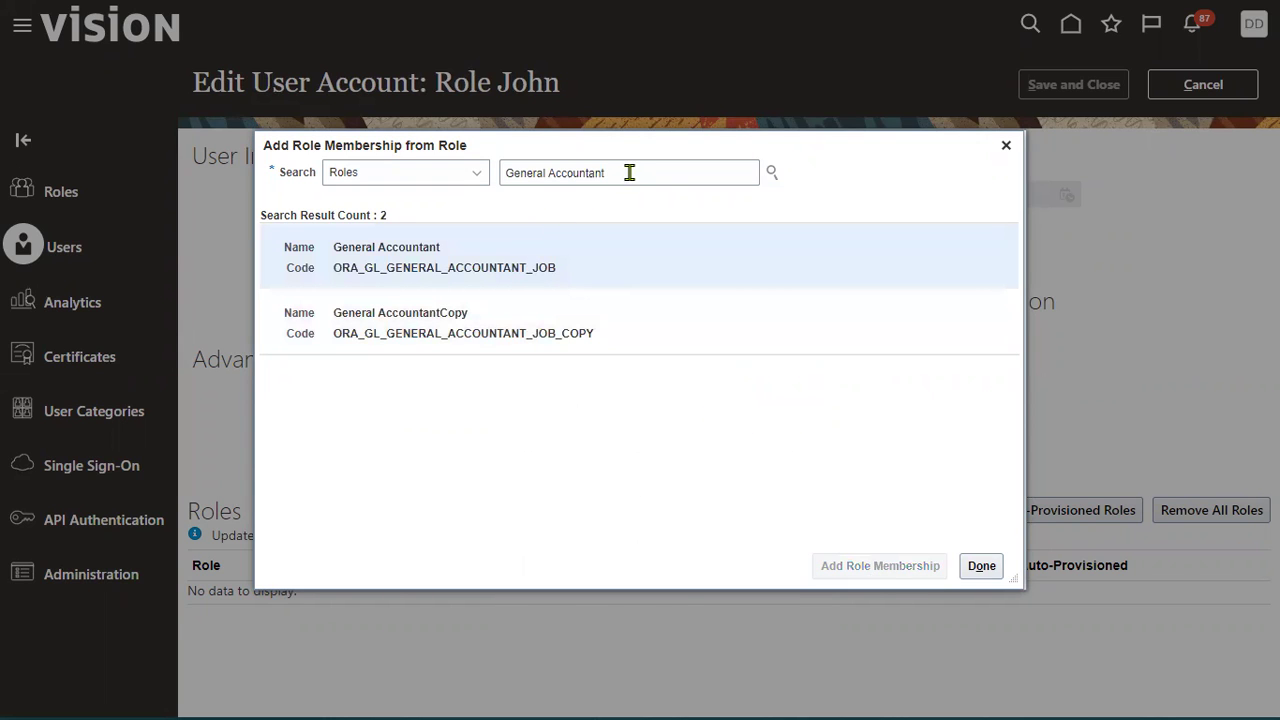
Step: Search for and add the Procurement Manager role to the user
text(Procurme)
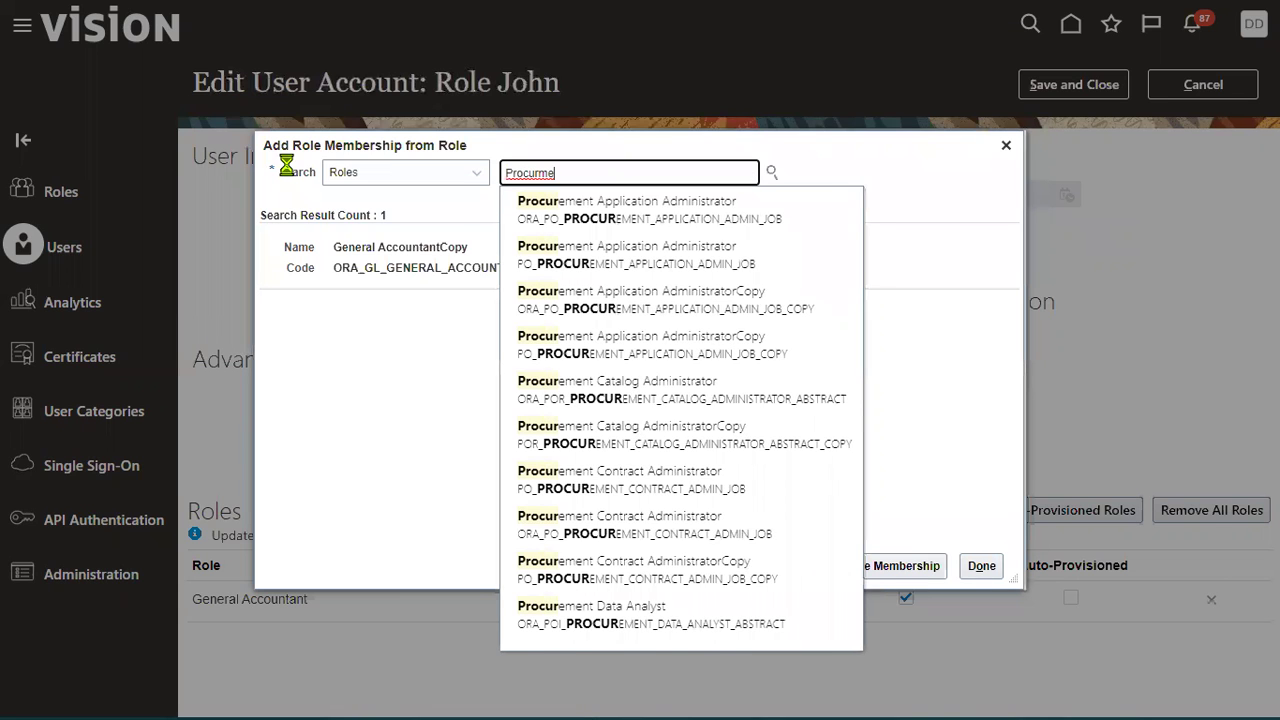
key(BackSpace)
key(BackSpace)
text(ement Man)
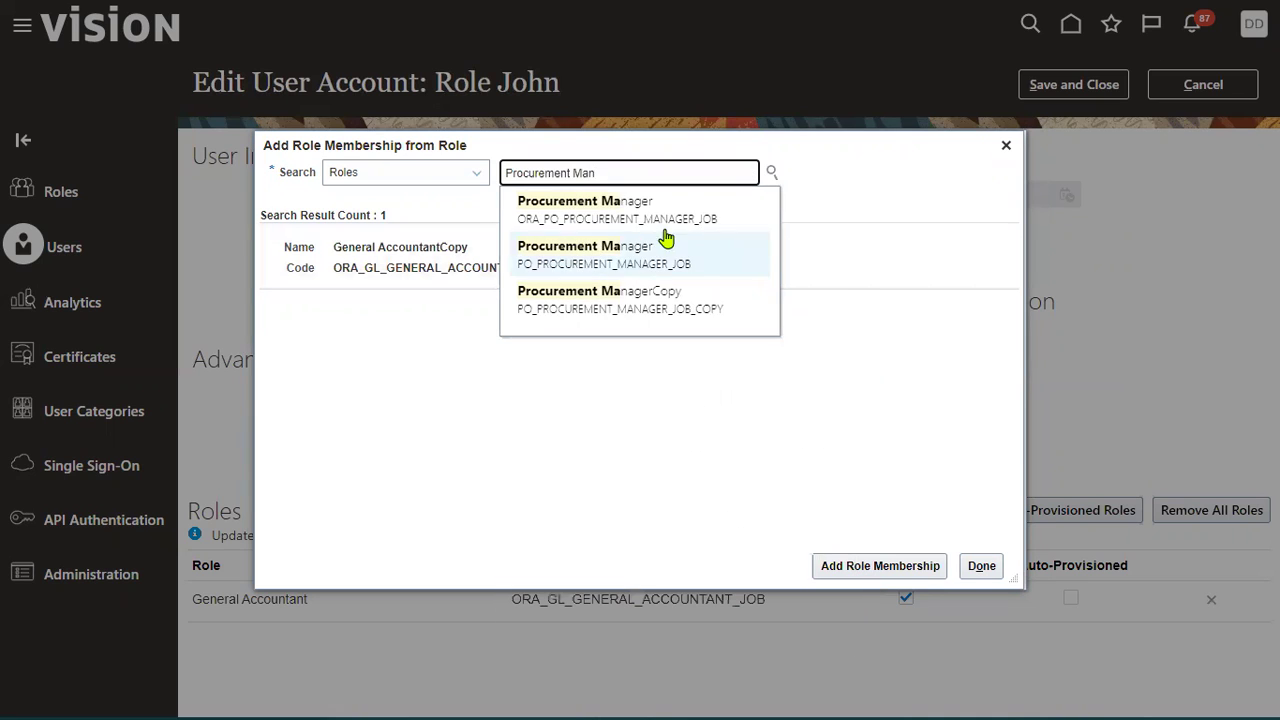
click(646, 212)
click(880, 566)
Step: Search for and add the Warehouse Manager role, then close the role dialog
click(657, 168)
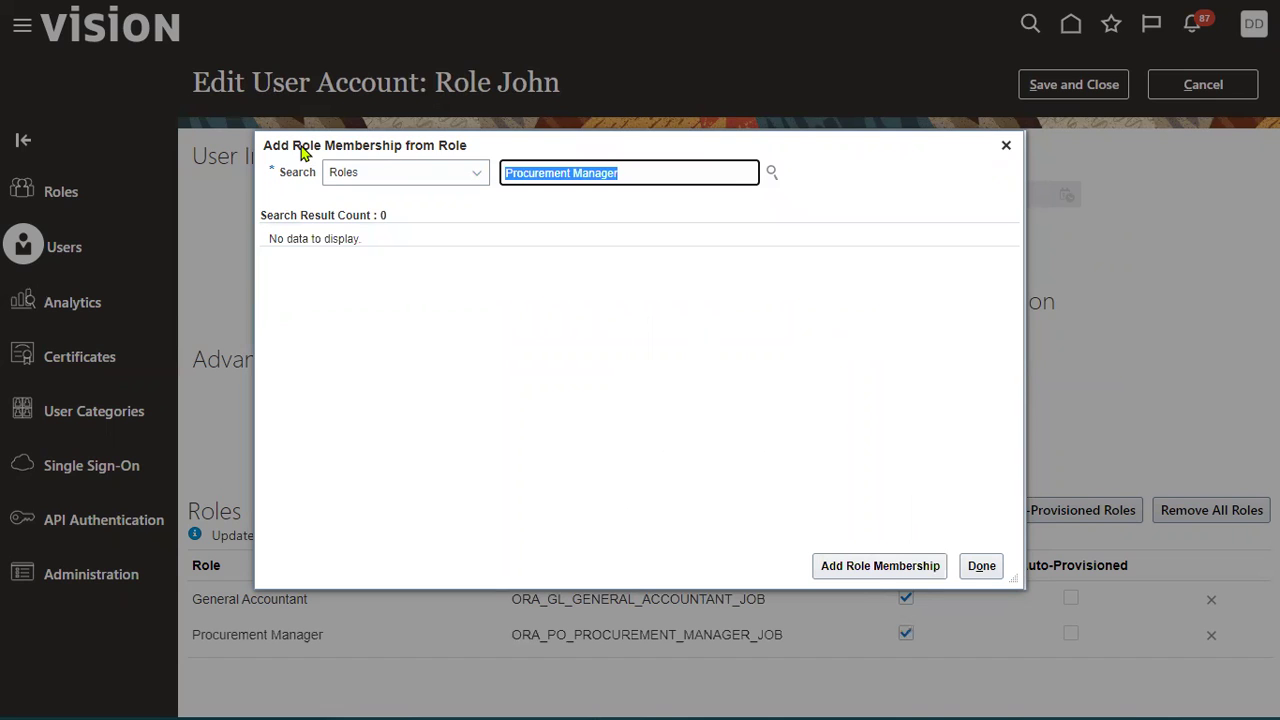
text(Warehouse)
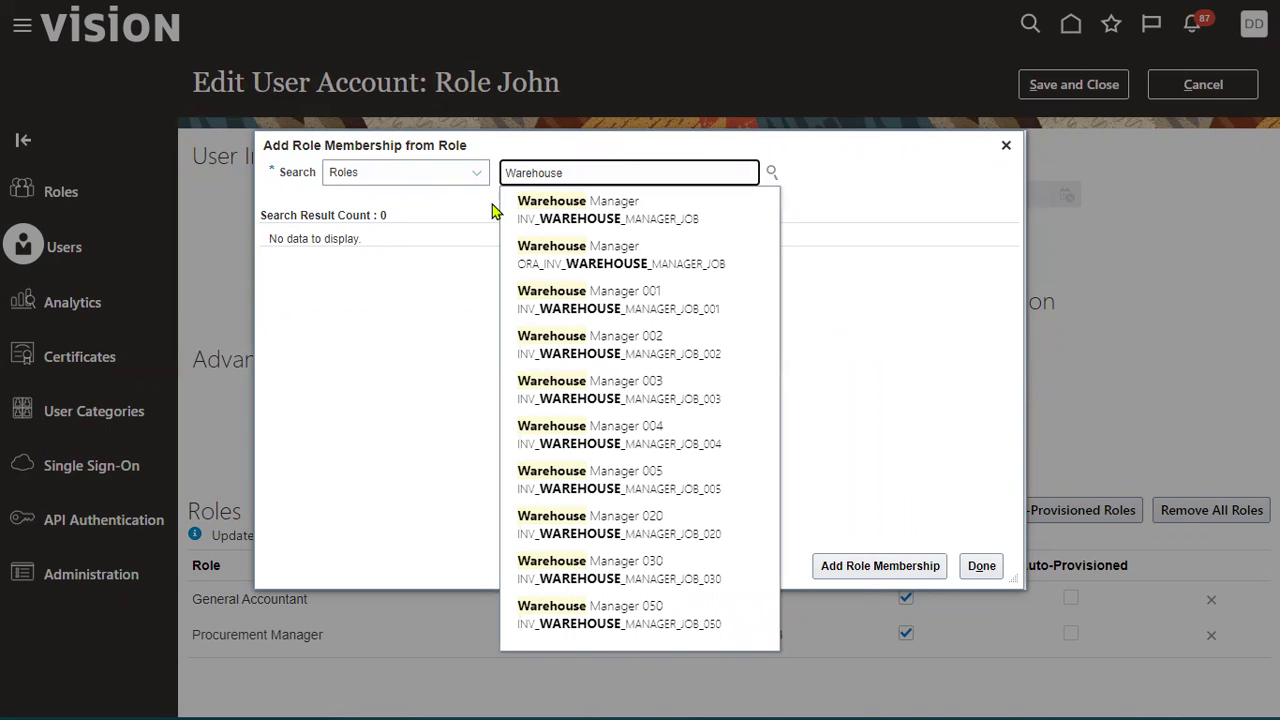
click(558, 210)
click(871, 565)
click(979, 565)
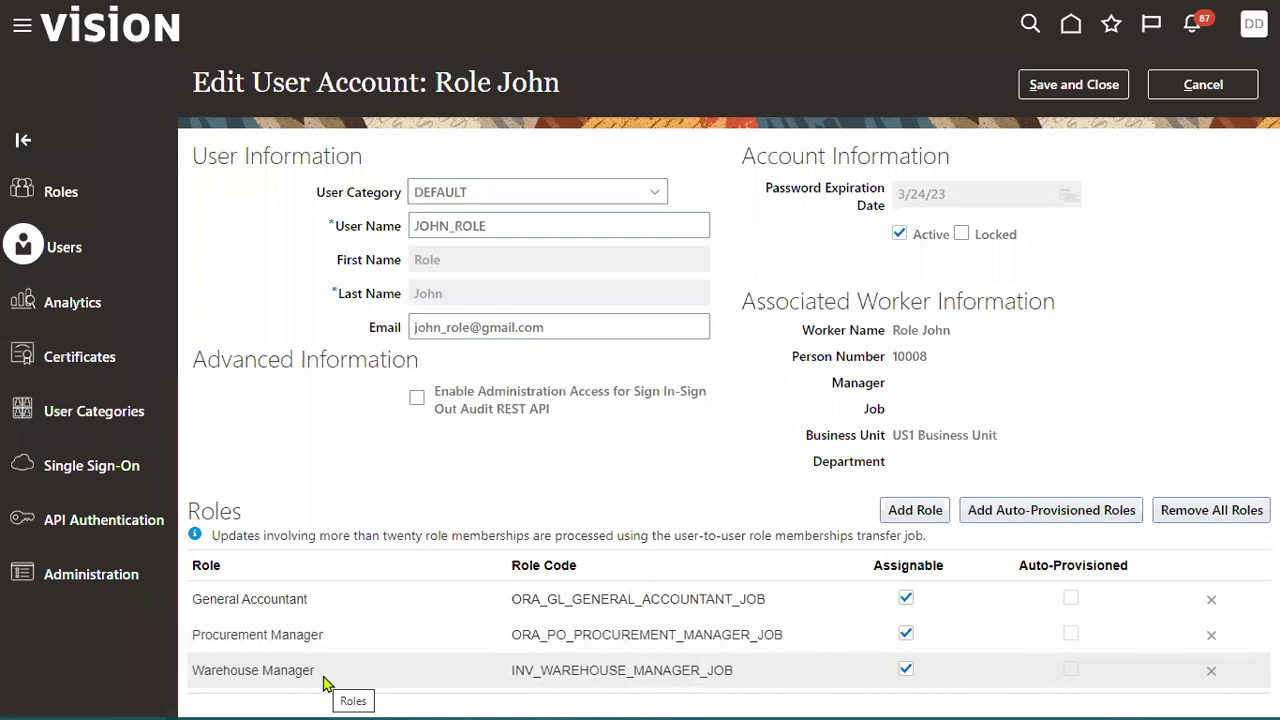
Step: Save the user account's role changes and return to the User Accounts results
click(1094, 84)
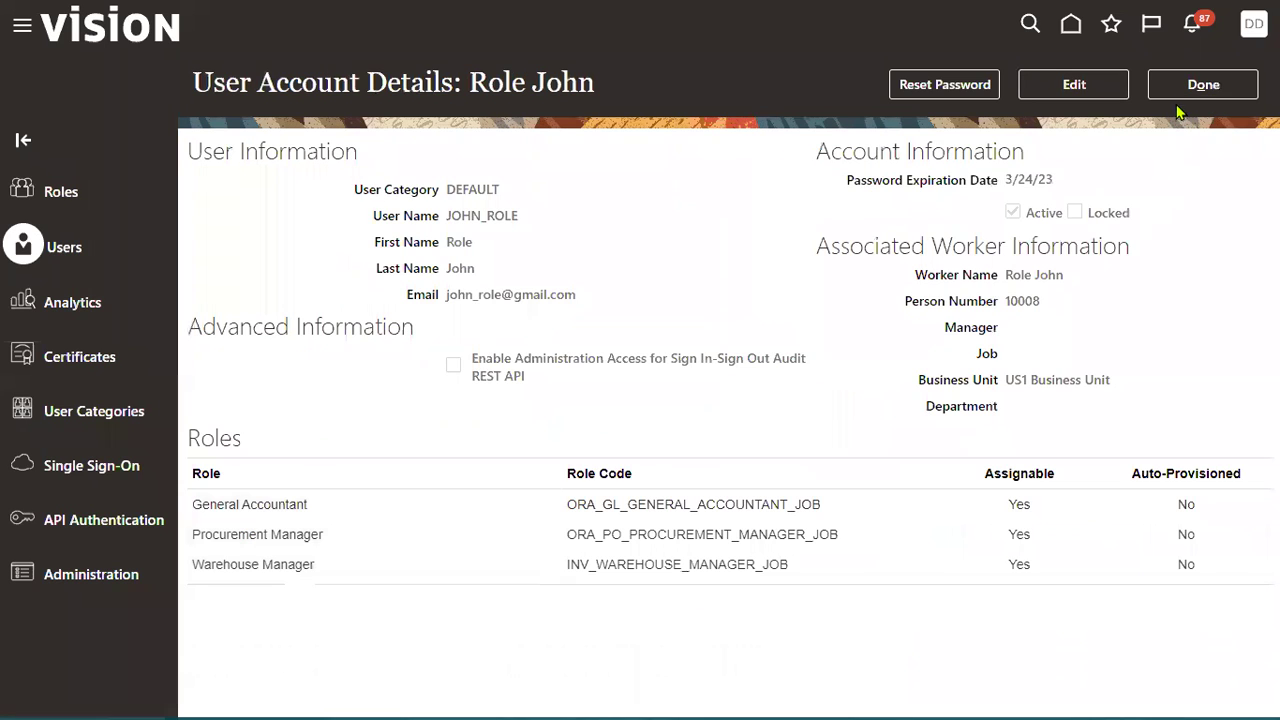
click(1203, 84)
click(1253, 23)
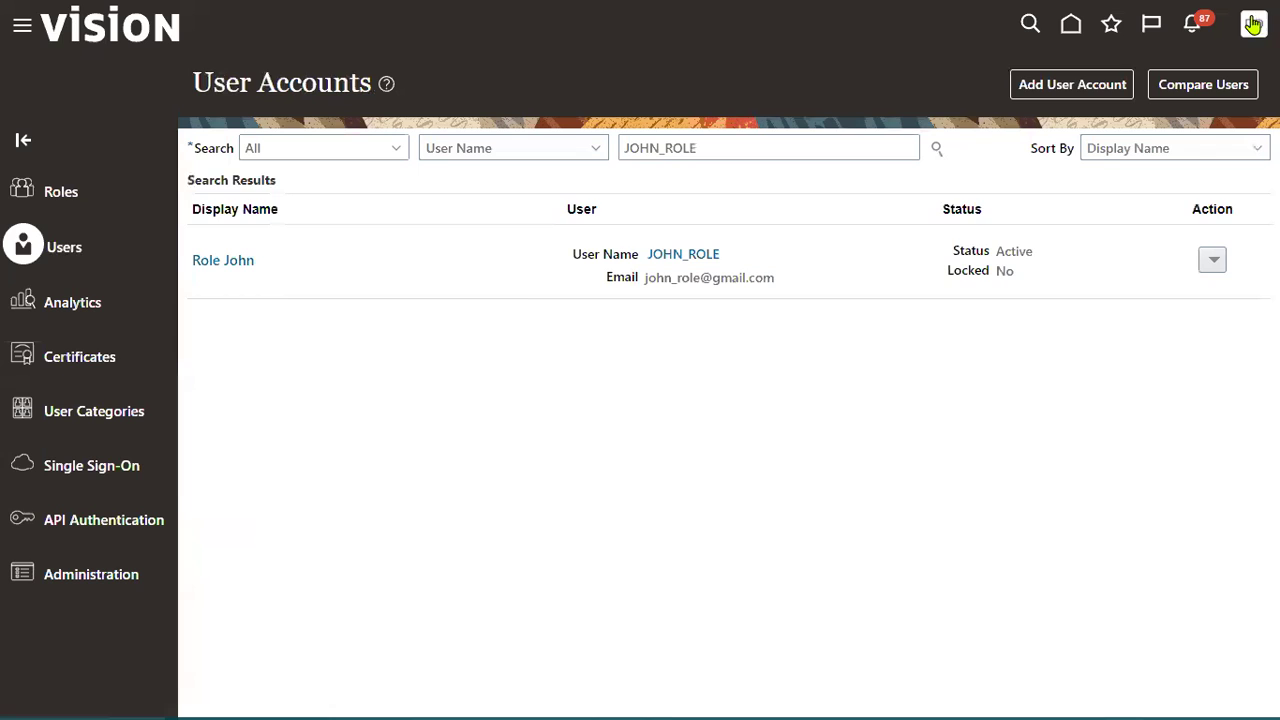
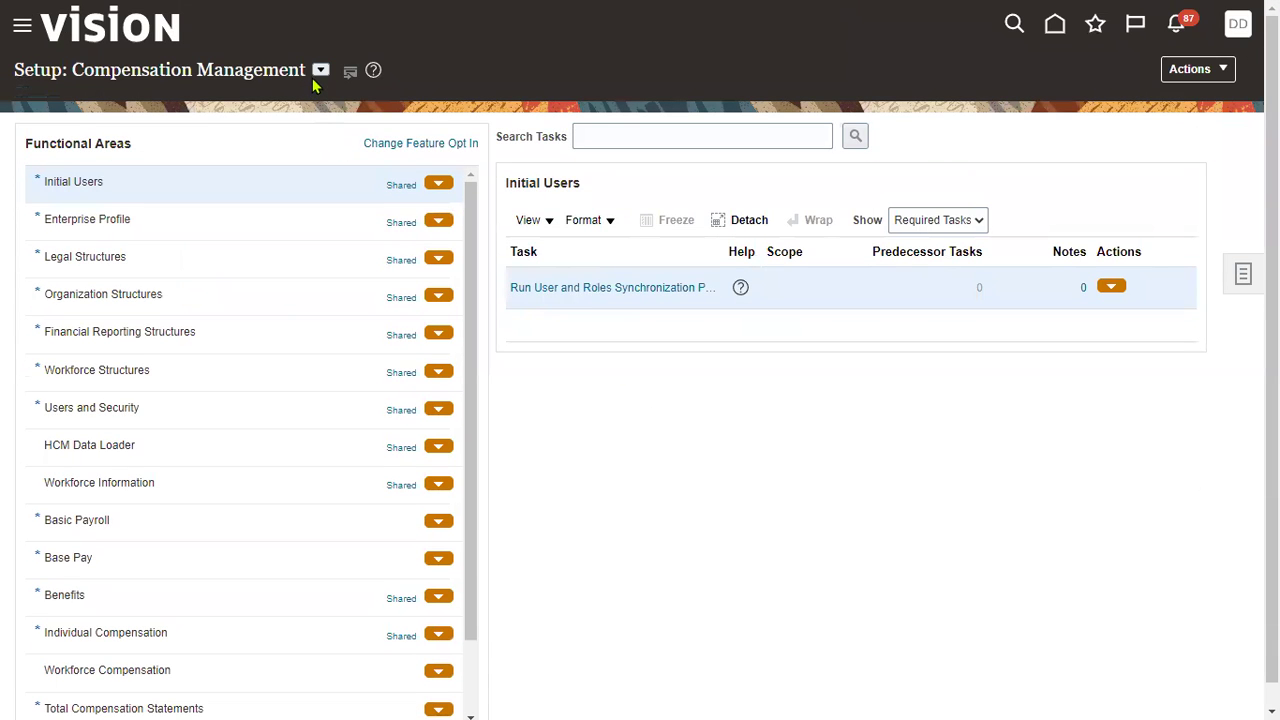
Step: On the Compensation Management setup page, open the list of setup offerings
click(319, 71)
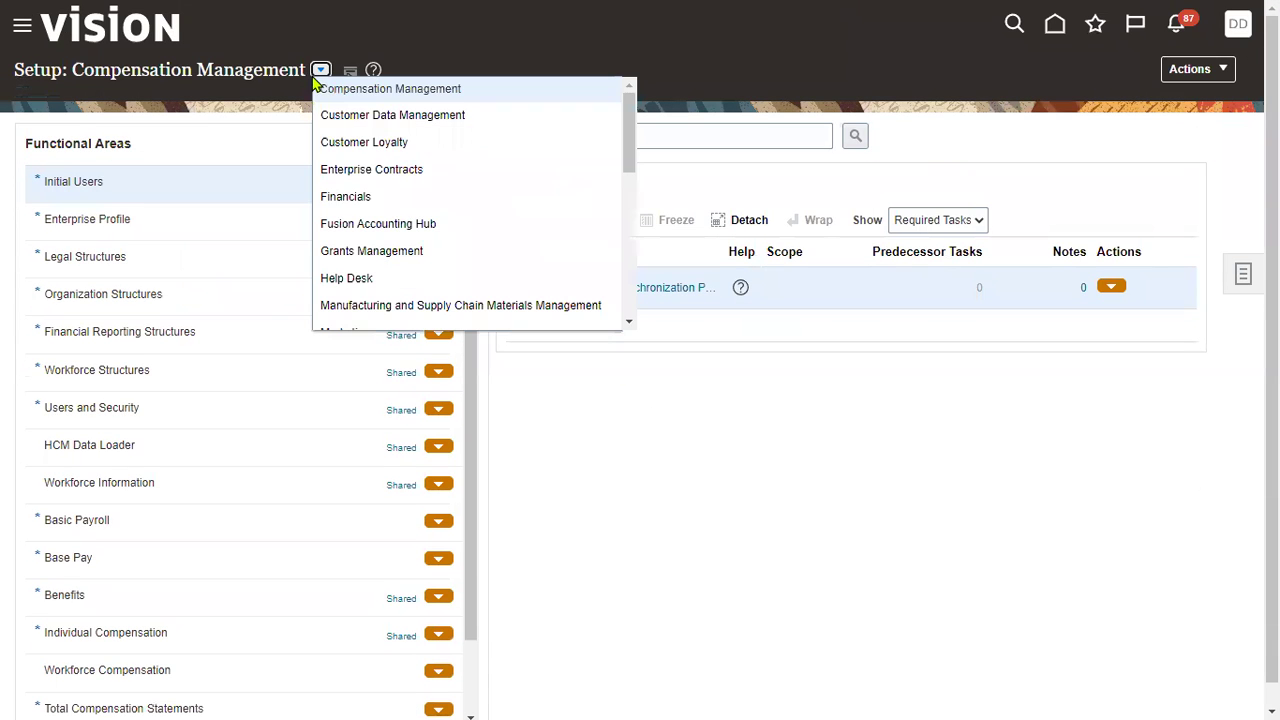
Step: Switch the offering to Financials, search tasks for 'data access', and open Manage Data Access for Users
click(345, 197)
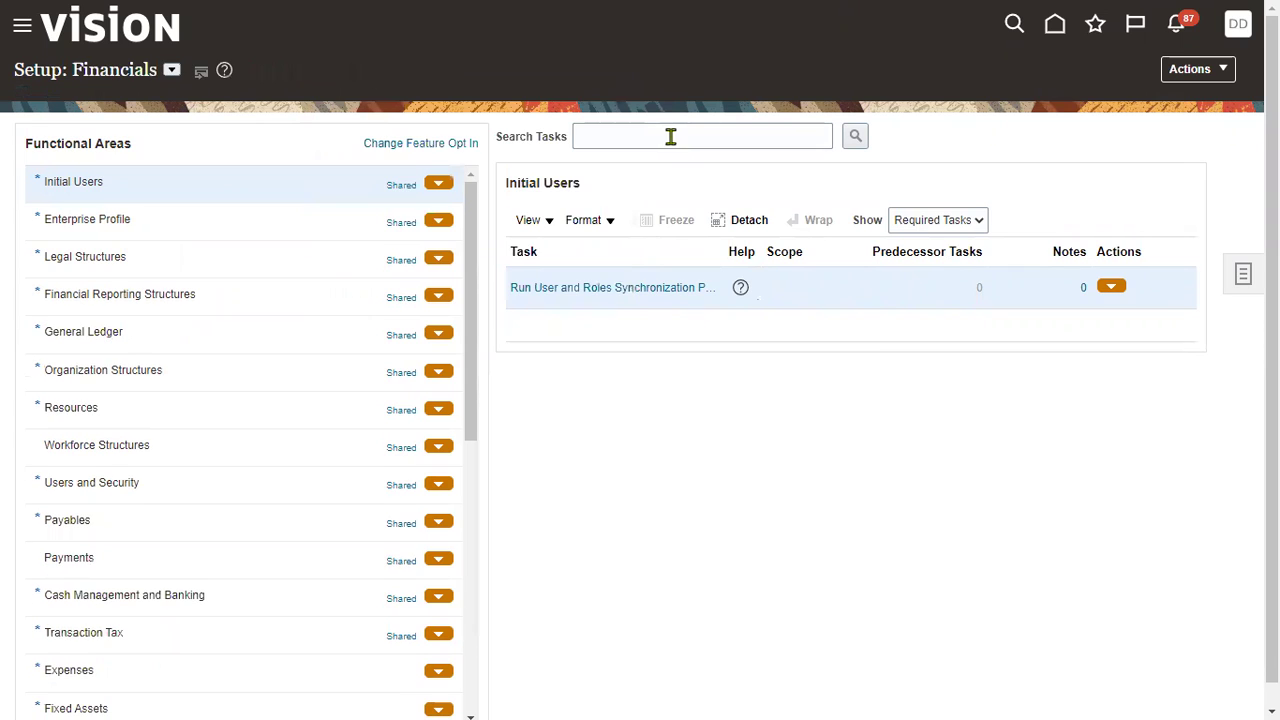
click(663, 136)
text(d)
click(663, 197)
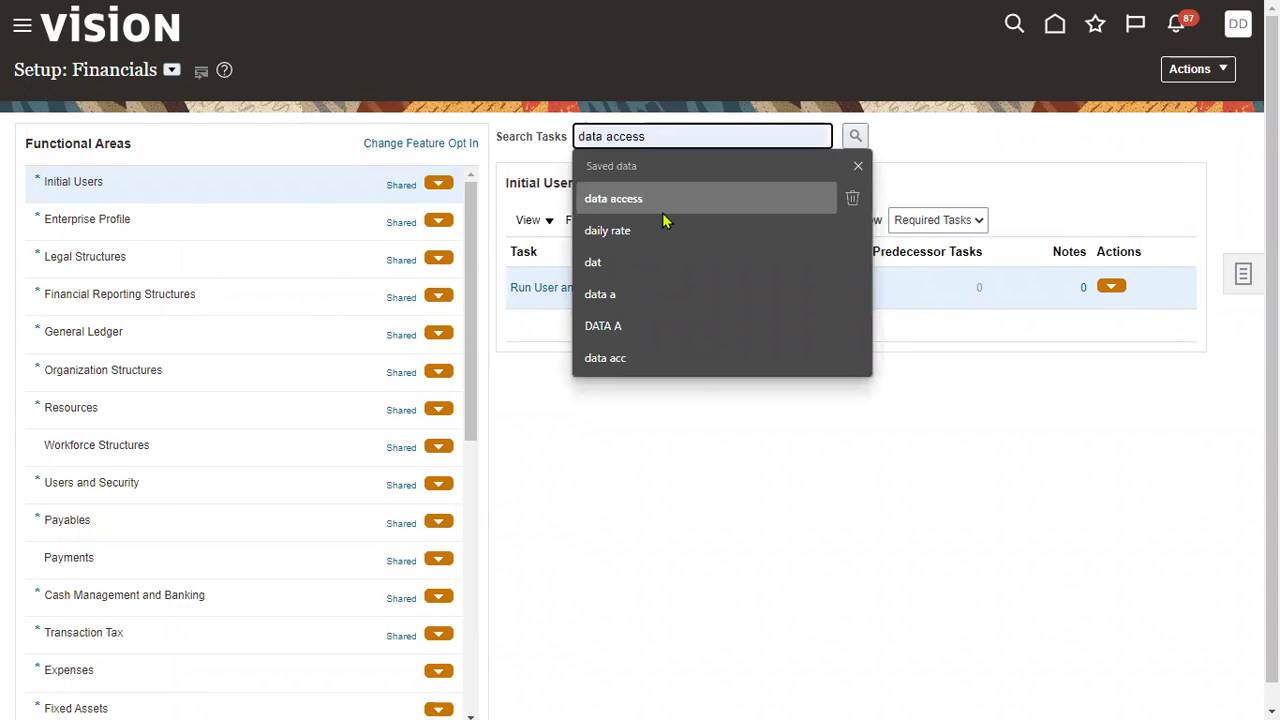
click(855, 136)
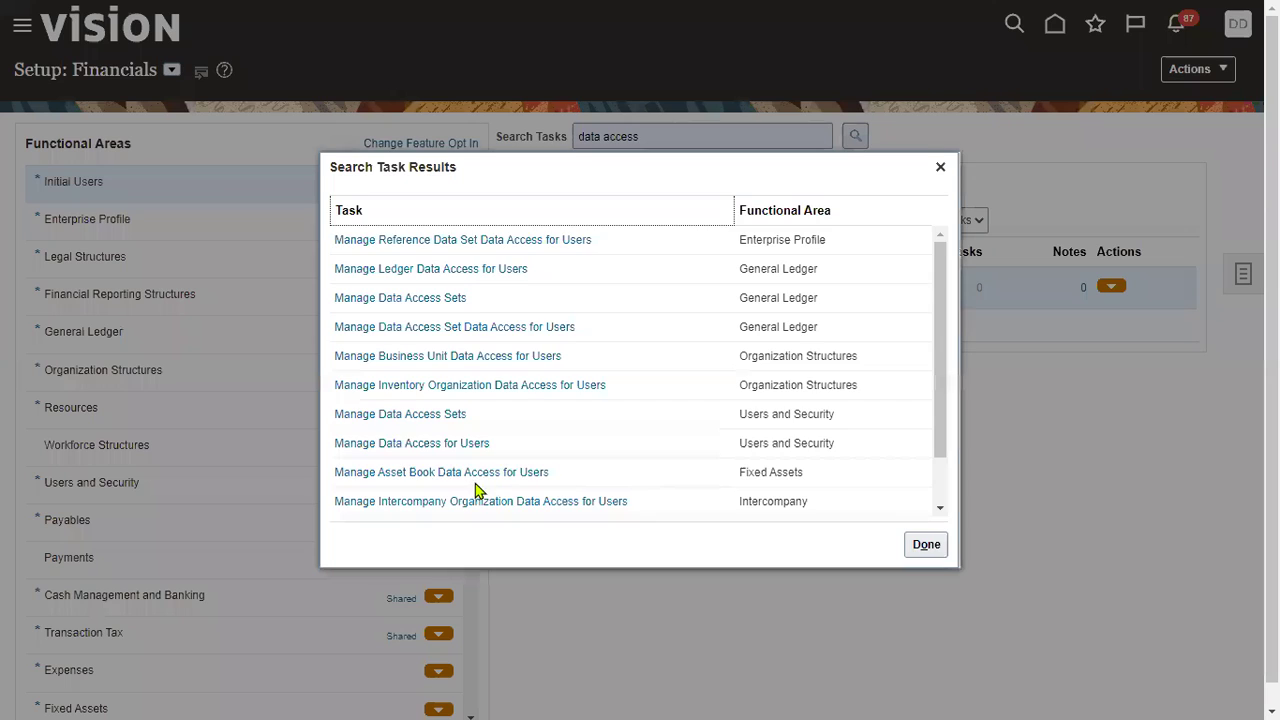
click(440, 444)
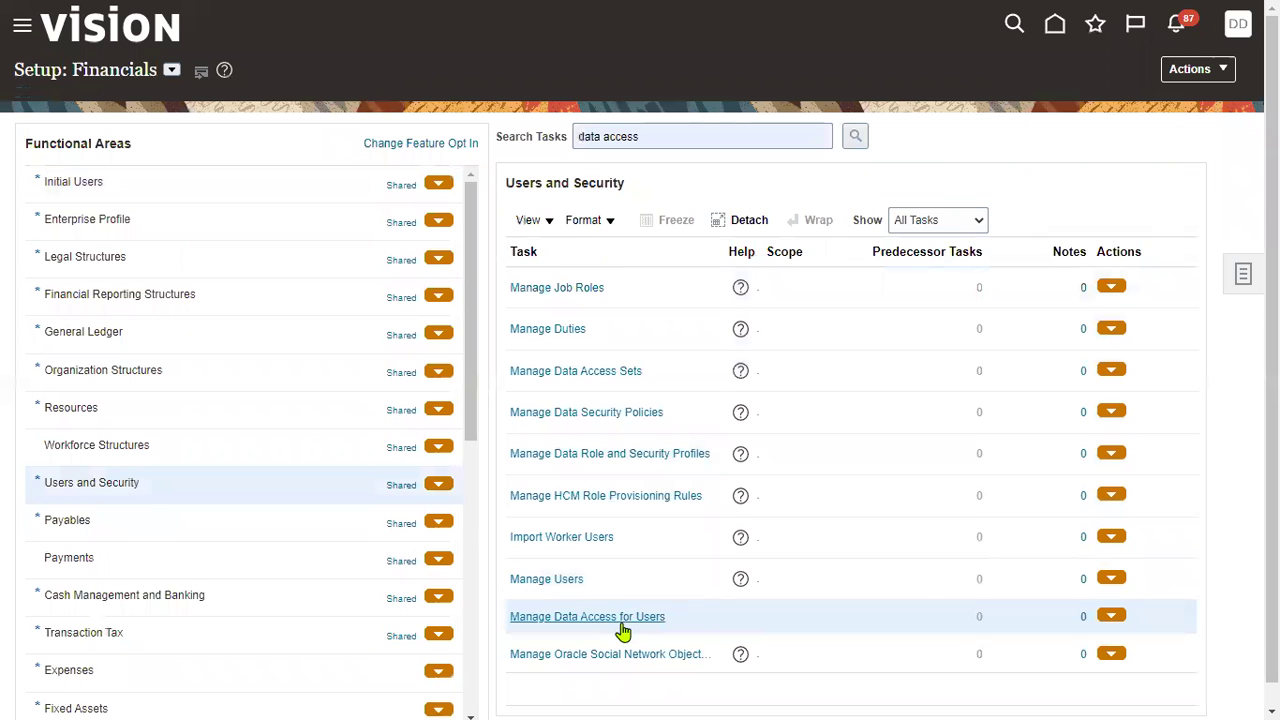
click(620, 618)
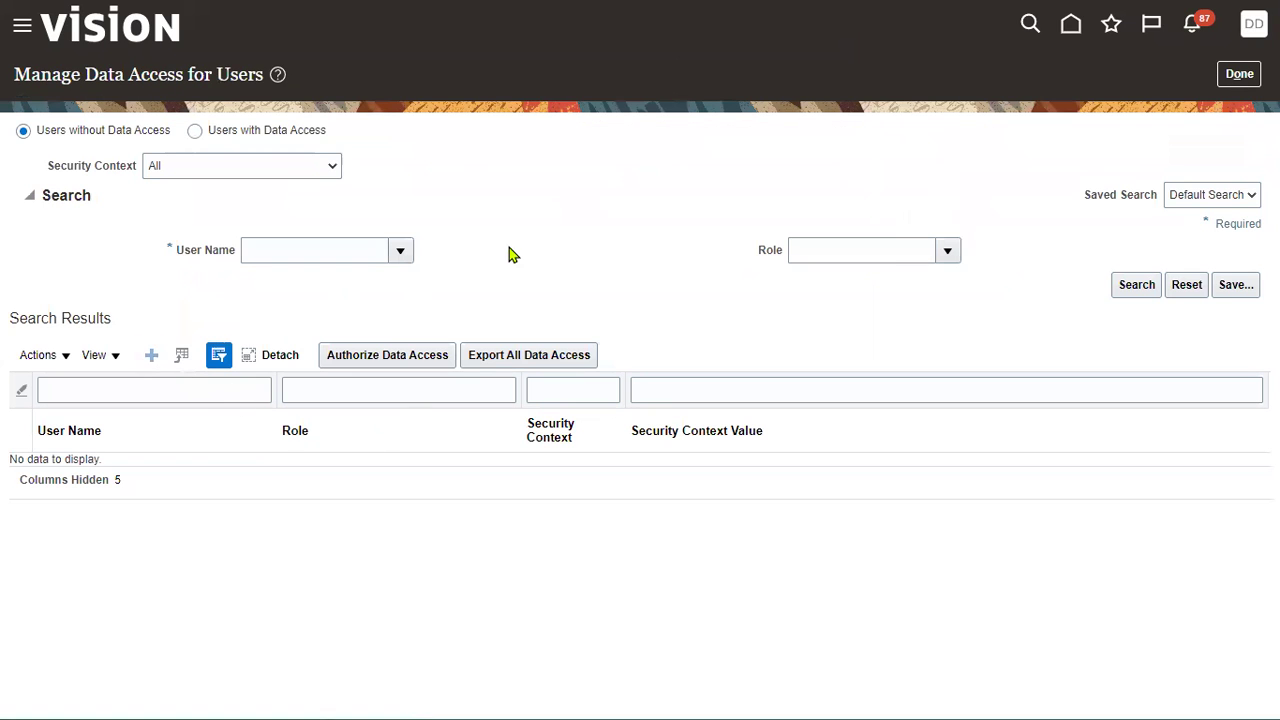
Step: Authorize the user's General Accountant role for the US Primary Ledger data access set
click(426, 354)
click(330, 376)
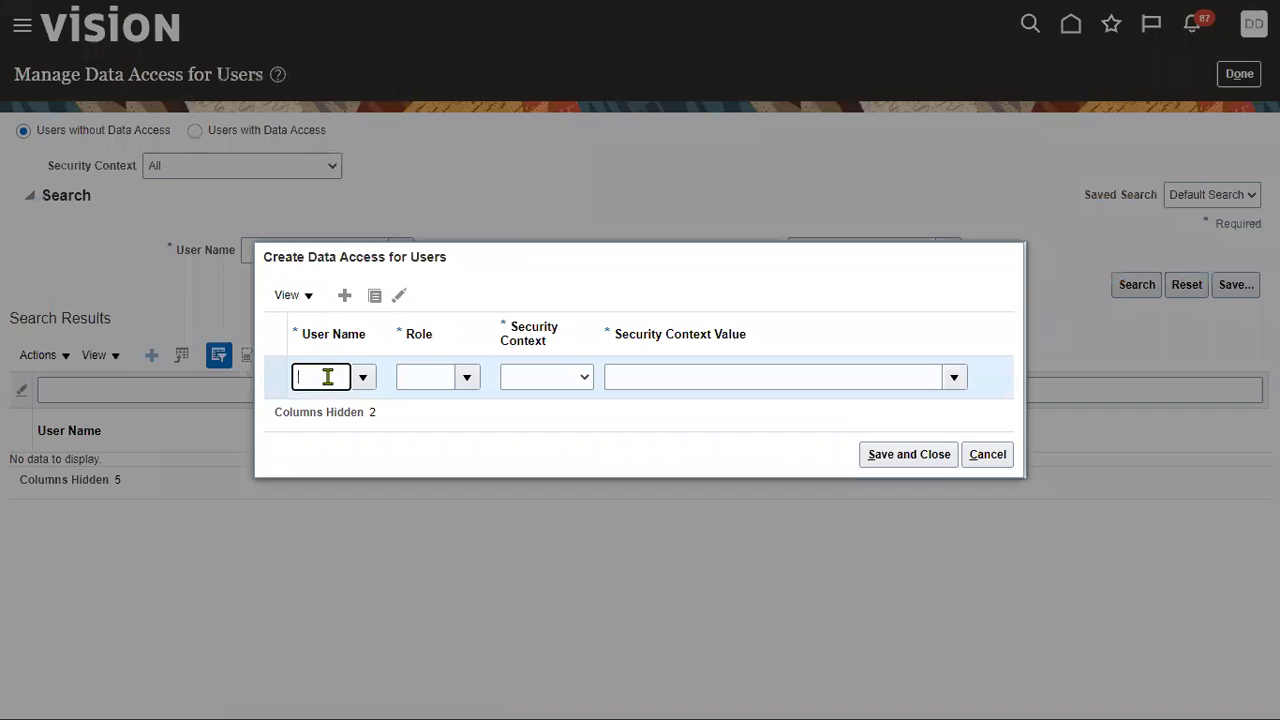
key(ctrl+v)
key(Tab)
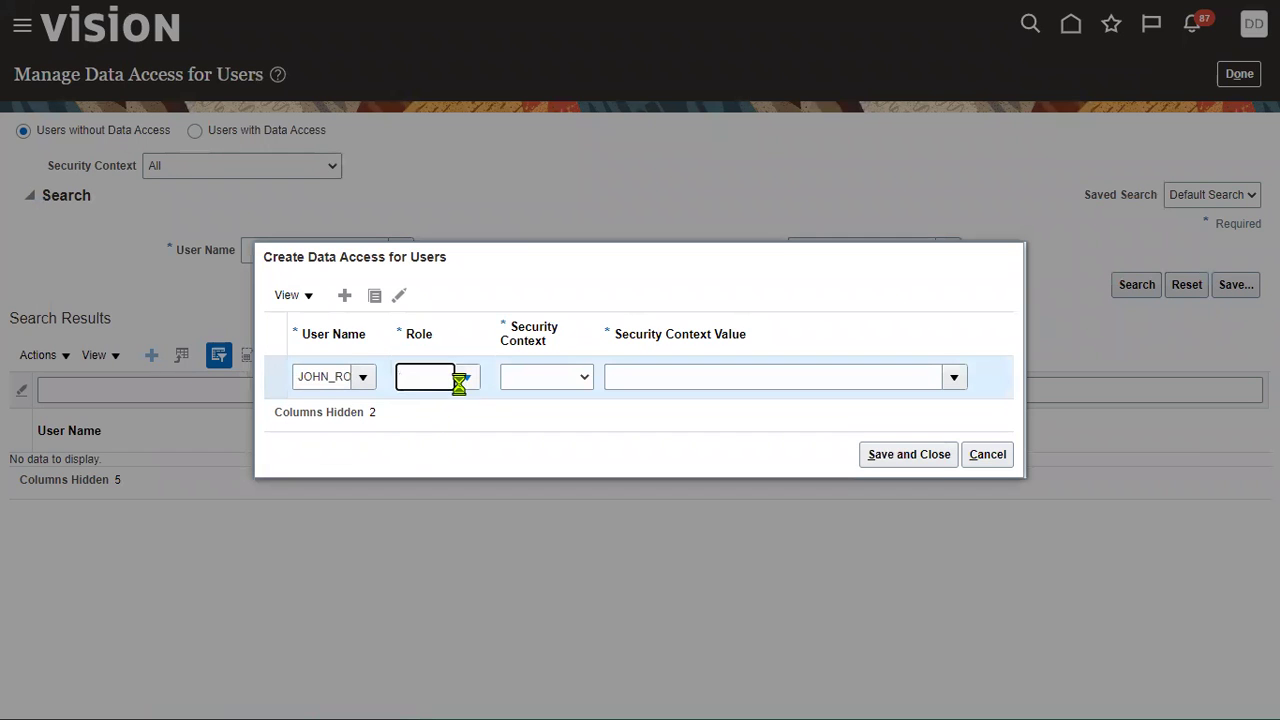
click(468, 378)
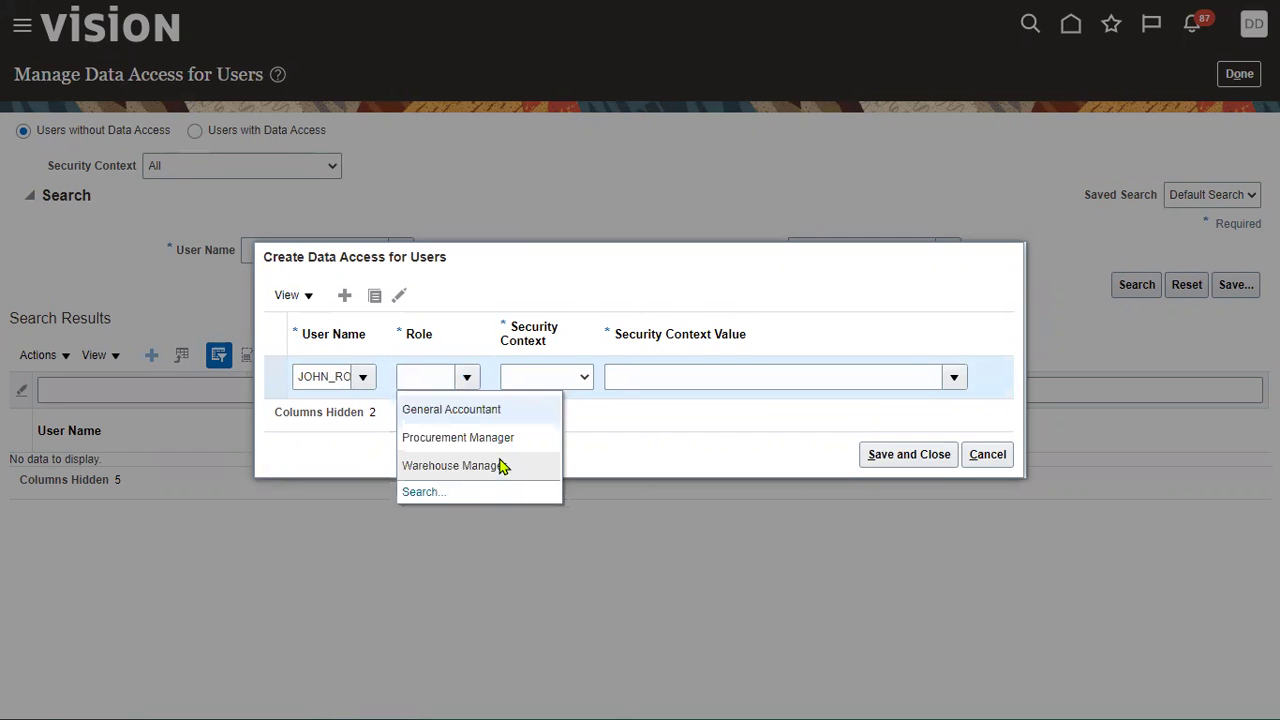
click(481, 409)
key(Tab)
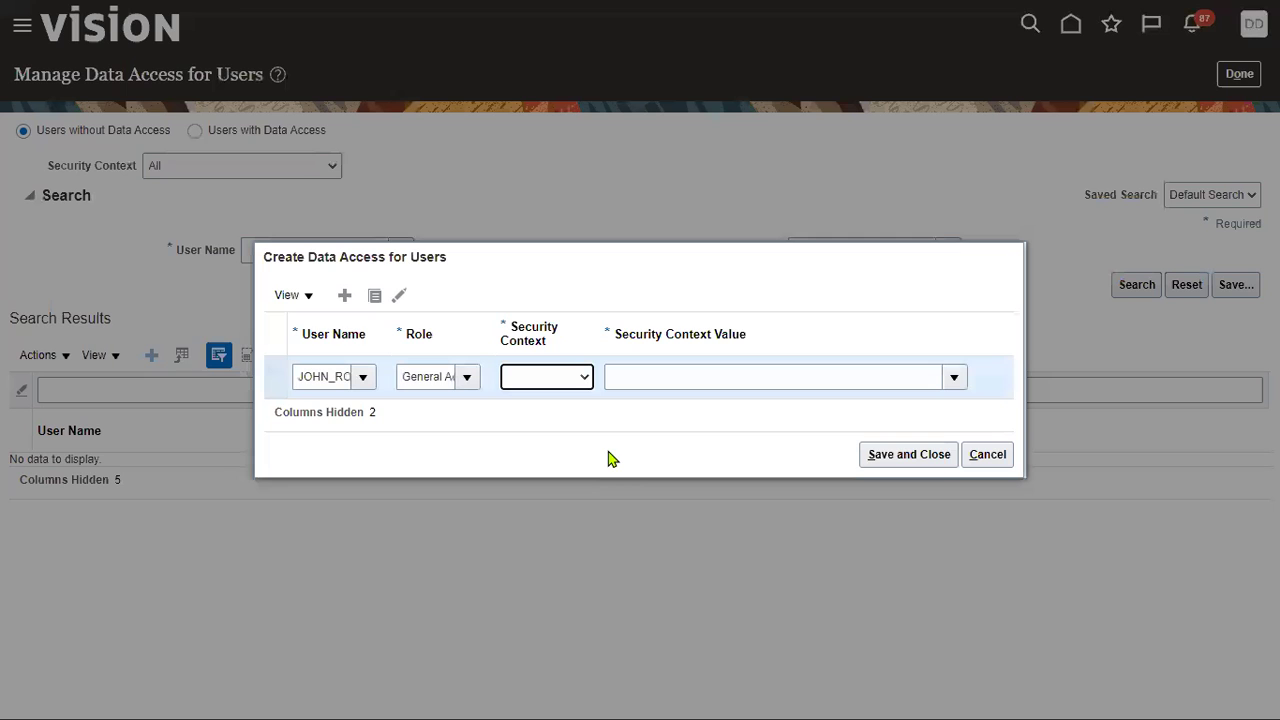
click(563, 379)
click(562, 413)
click(623, 376)
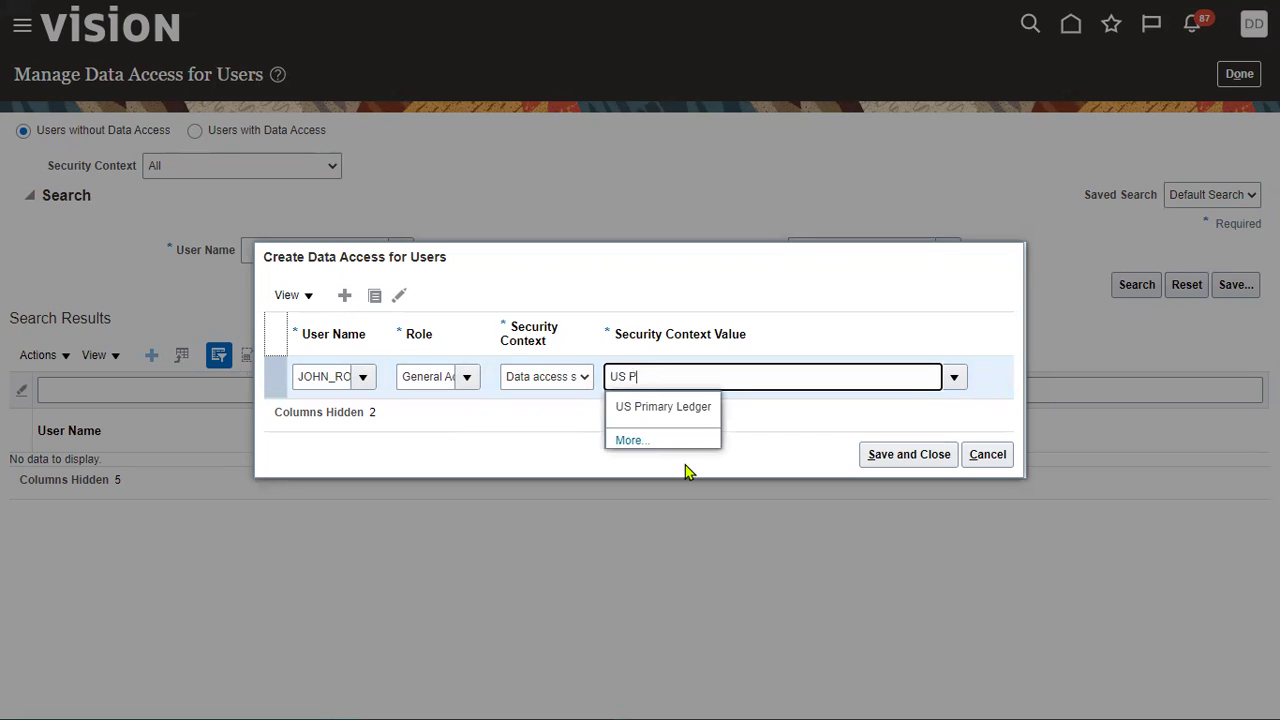
click(701, 409)
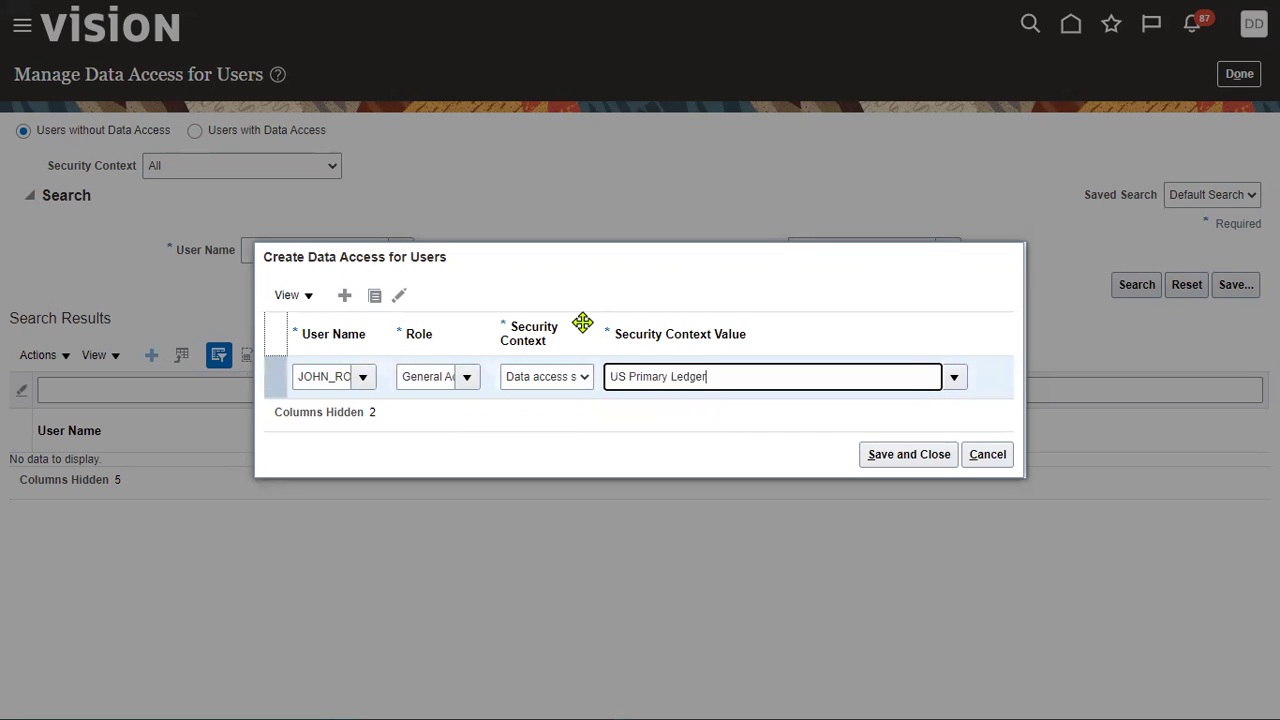
Step: Add a second row granting business unit access to US1 Business Unit
click(372, 298)
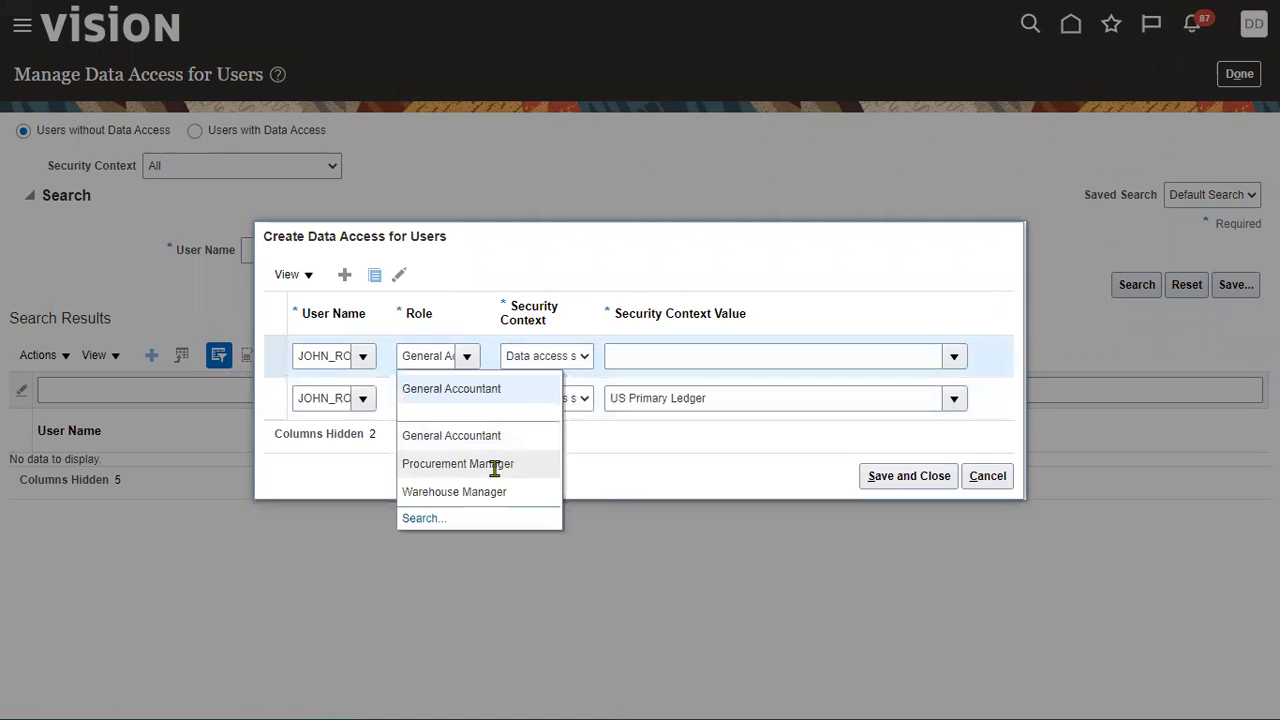
click(585, 357)
click(560, 452)
click(643, 360)
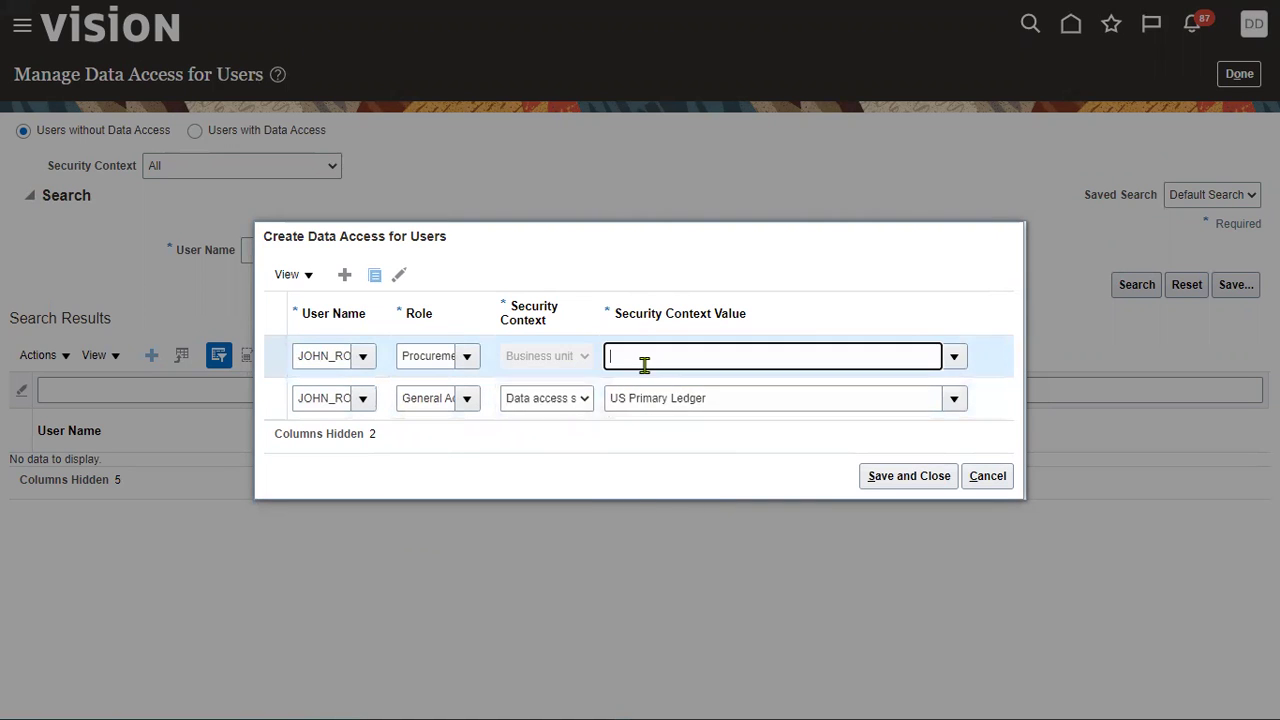
text(US1 Business Unit)
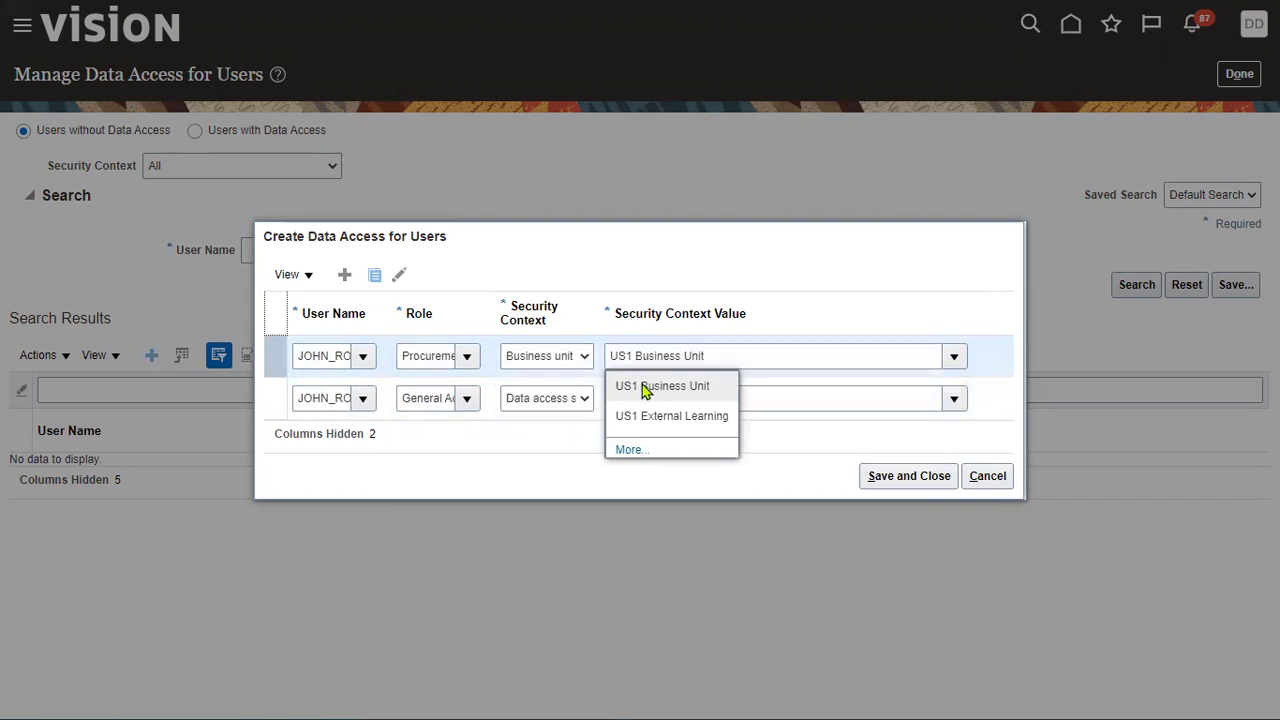
click(646, 389)
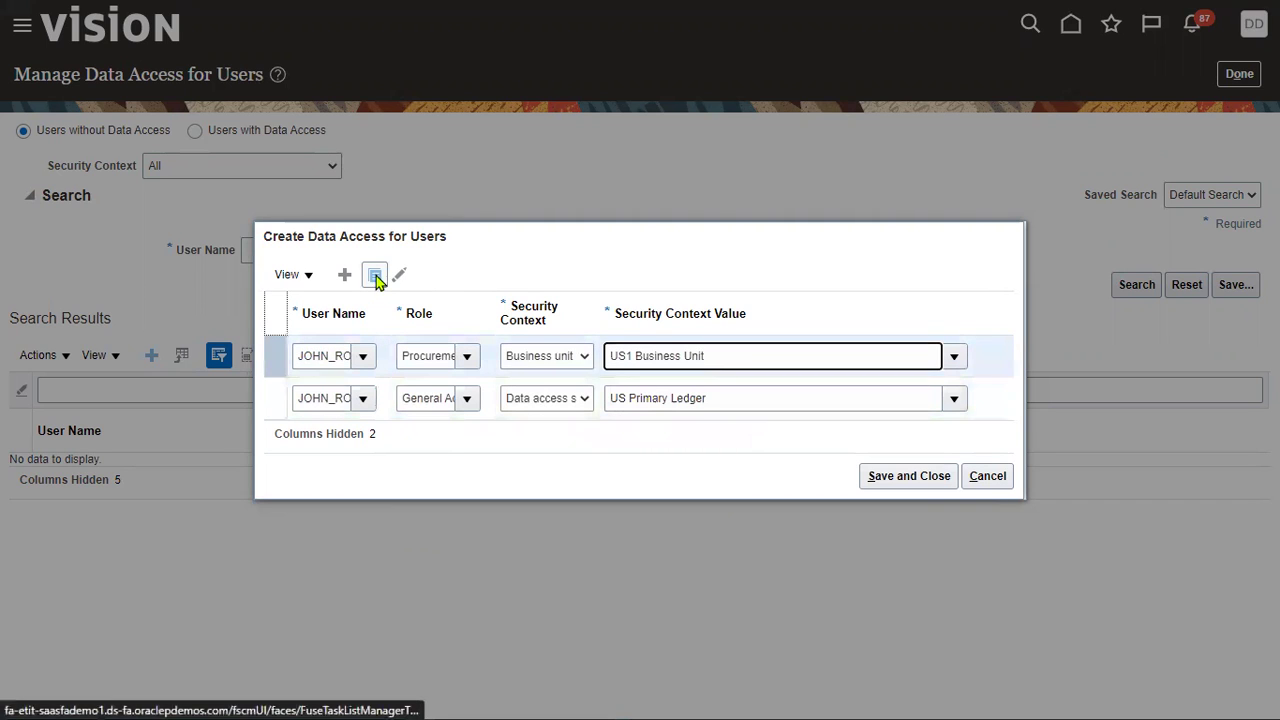
Step: Add a Warehouse Manager row for inventory organization 001 and save all rows
click(375, 276)
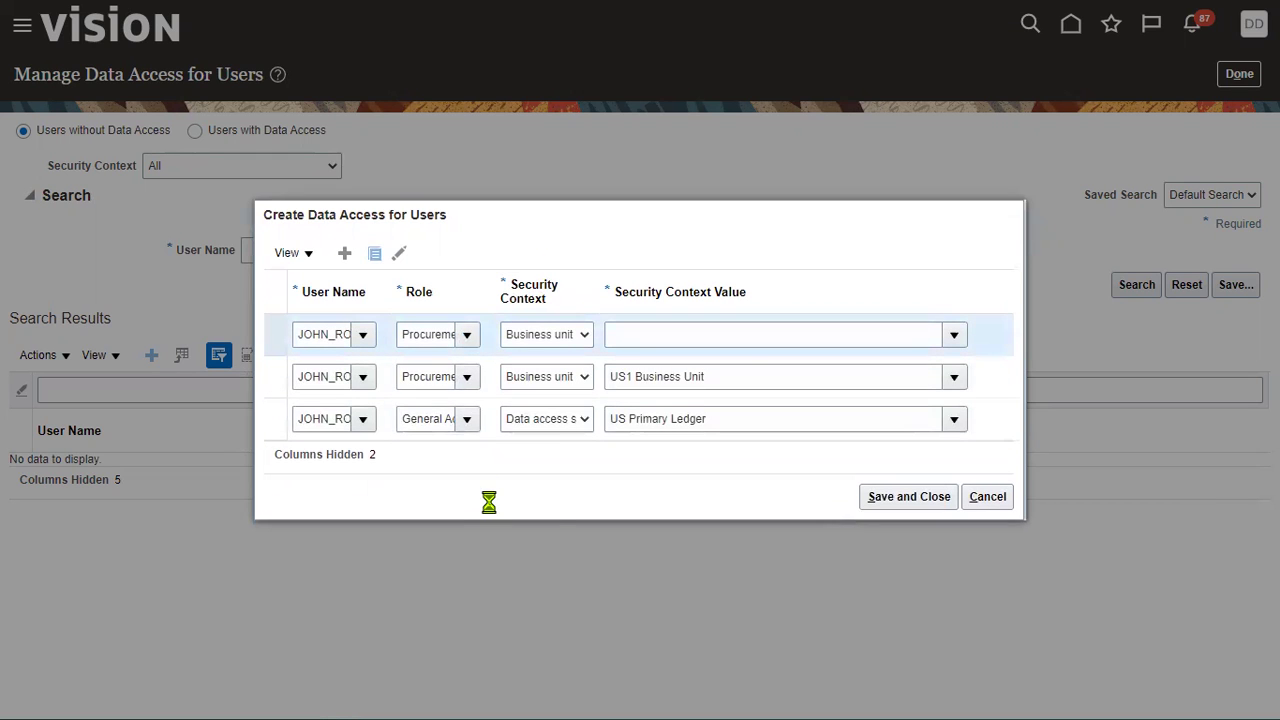
click(491, 498)
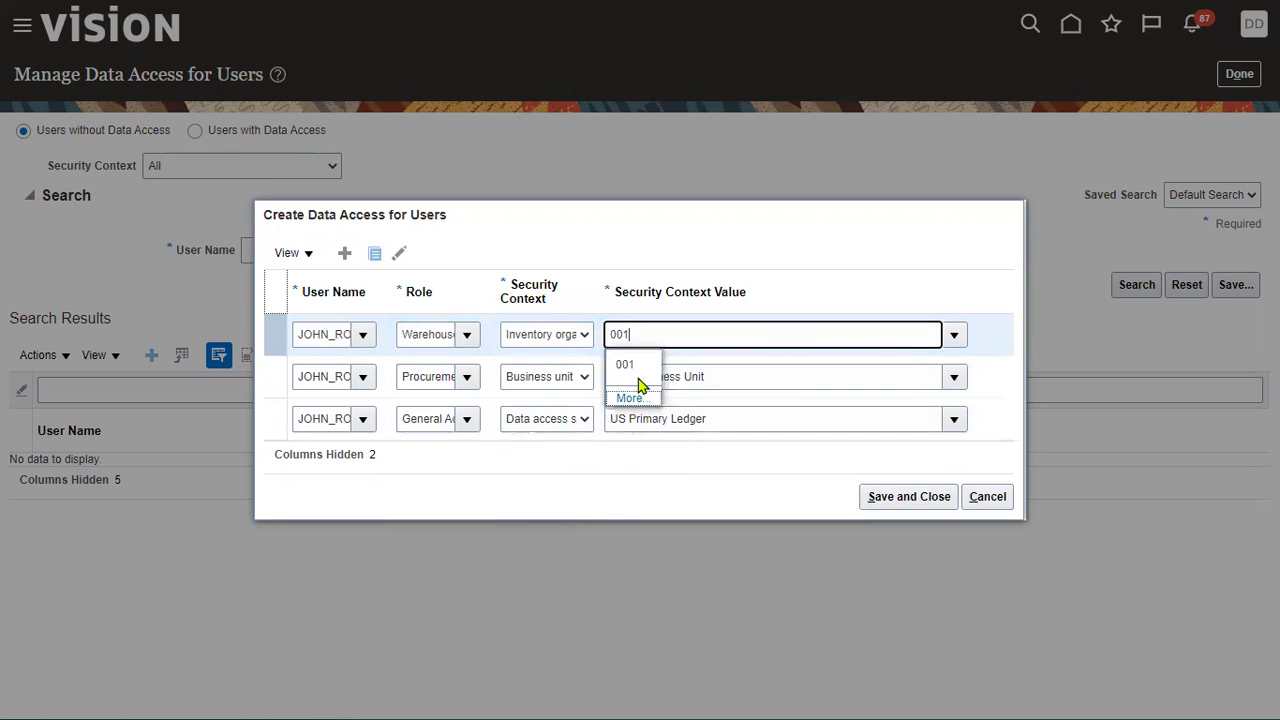
click(909, 497)
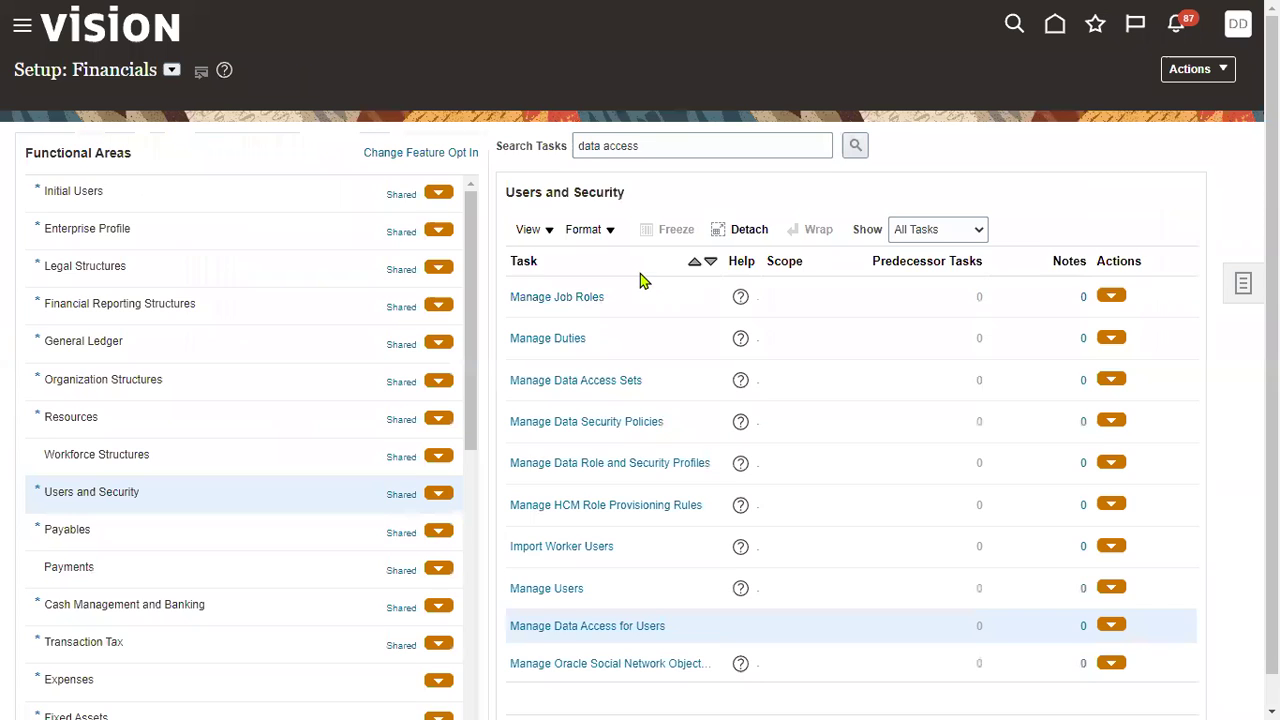
Step: Submit the User and Roles Synchronization Process from Initial Users and acknowledge the confirmation
click(256, 192)
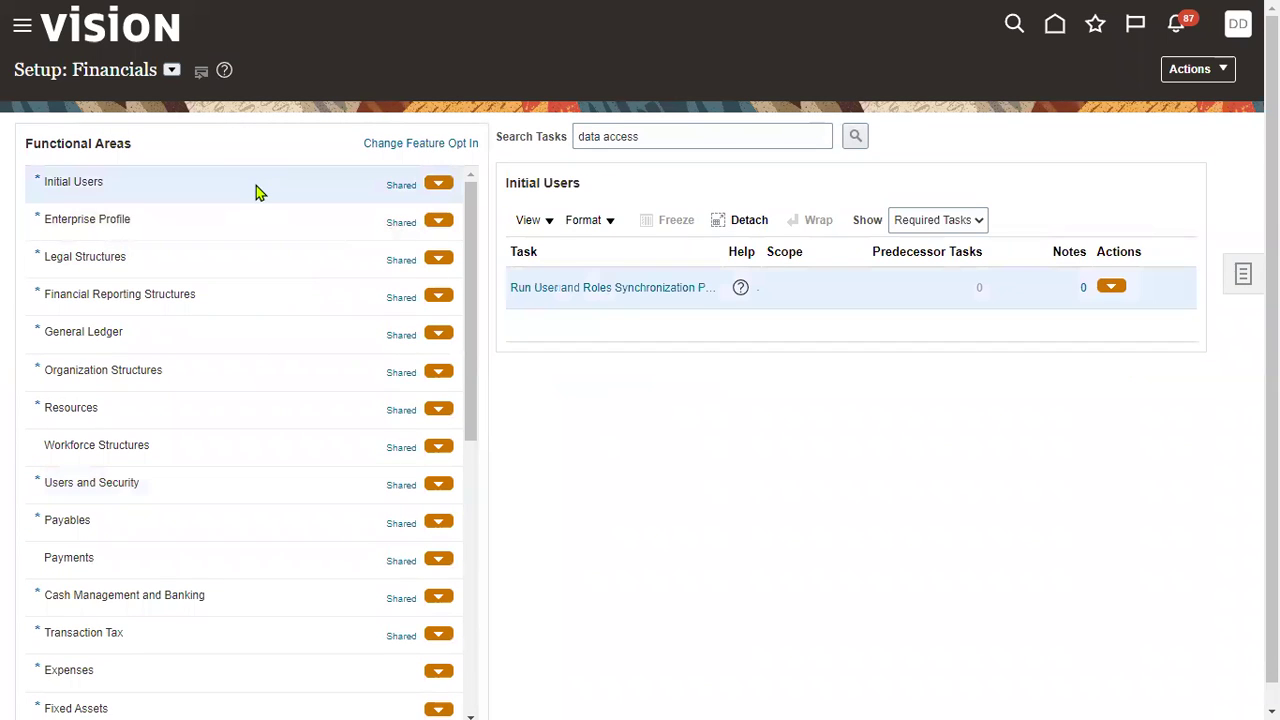
click(663, 289)
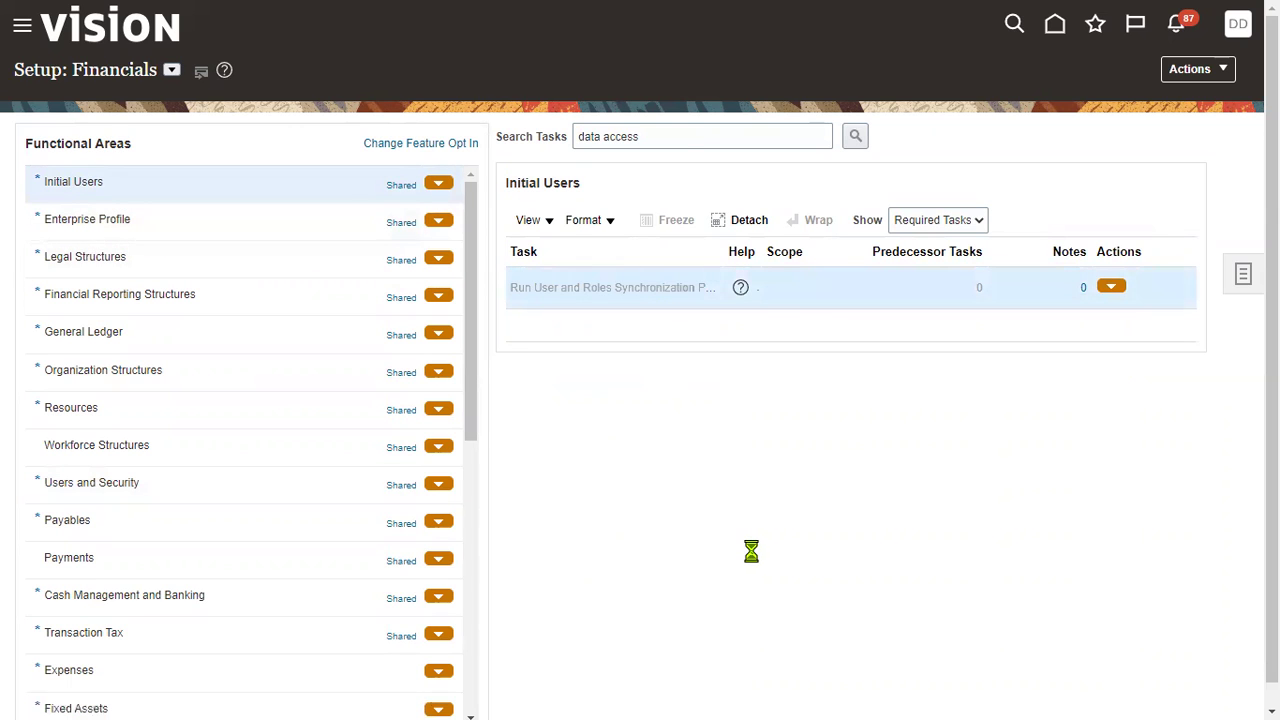
click(1155, 93)
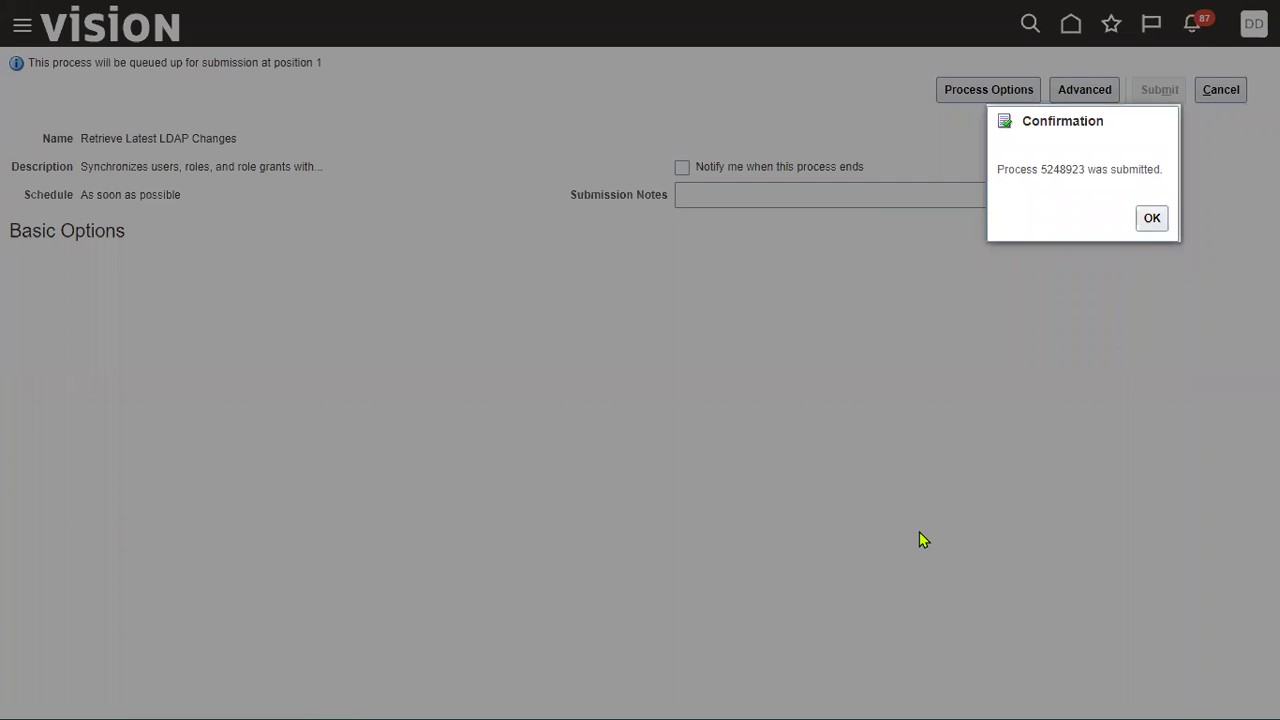
click(1150, 219)
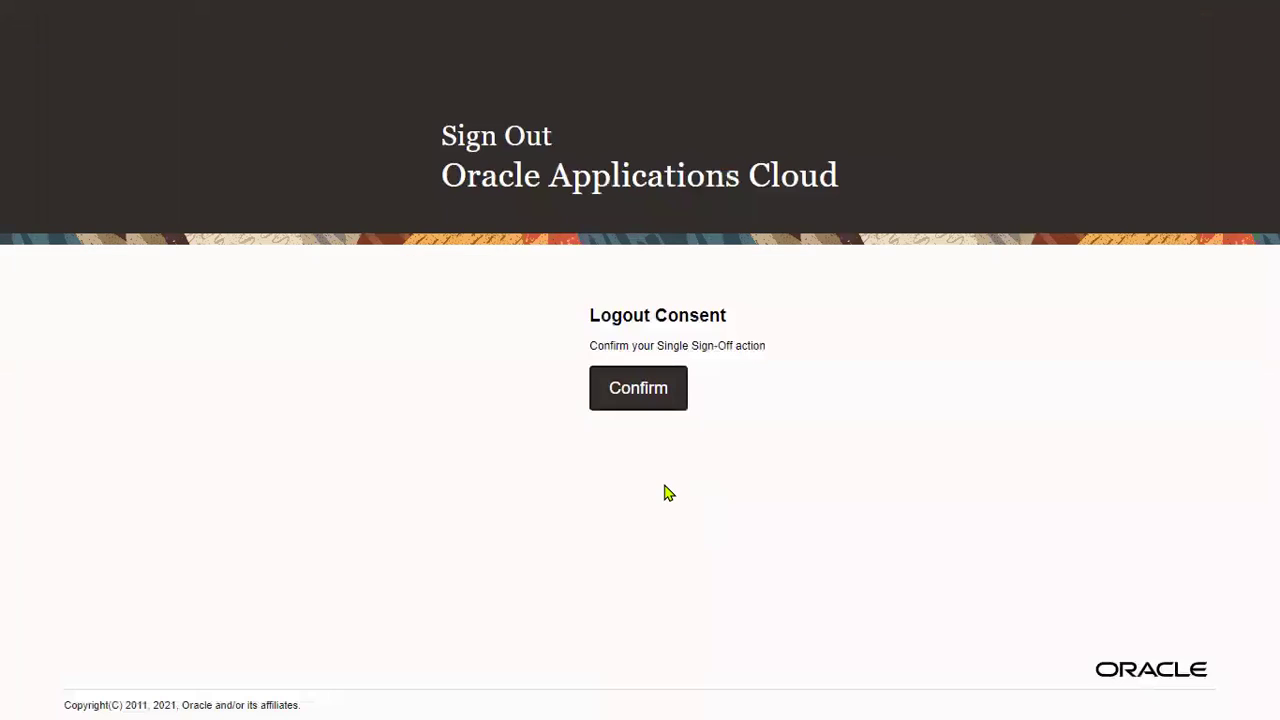
Step: Confirm sign-out, then sign in with the test user's ID and password
click(620, 395)
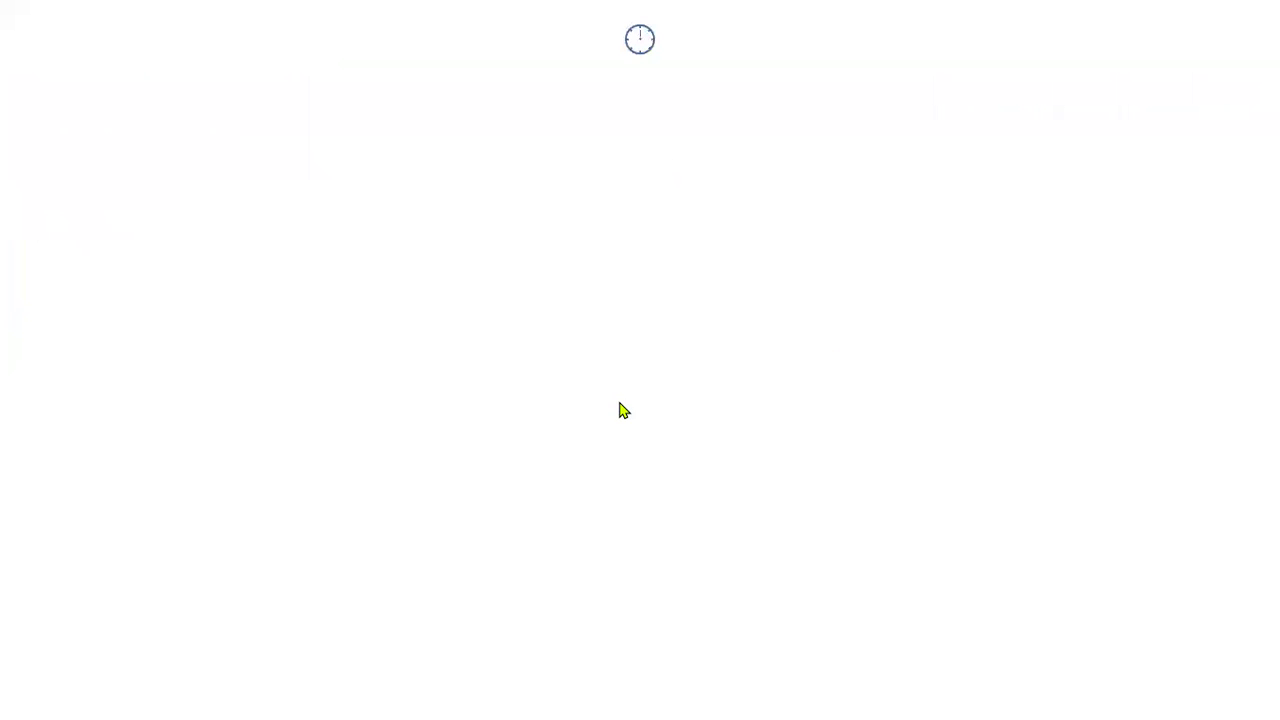
text(JOHN_ROLE)
key(Tab)
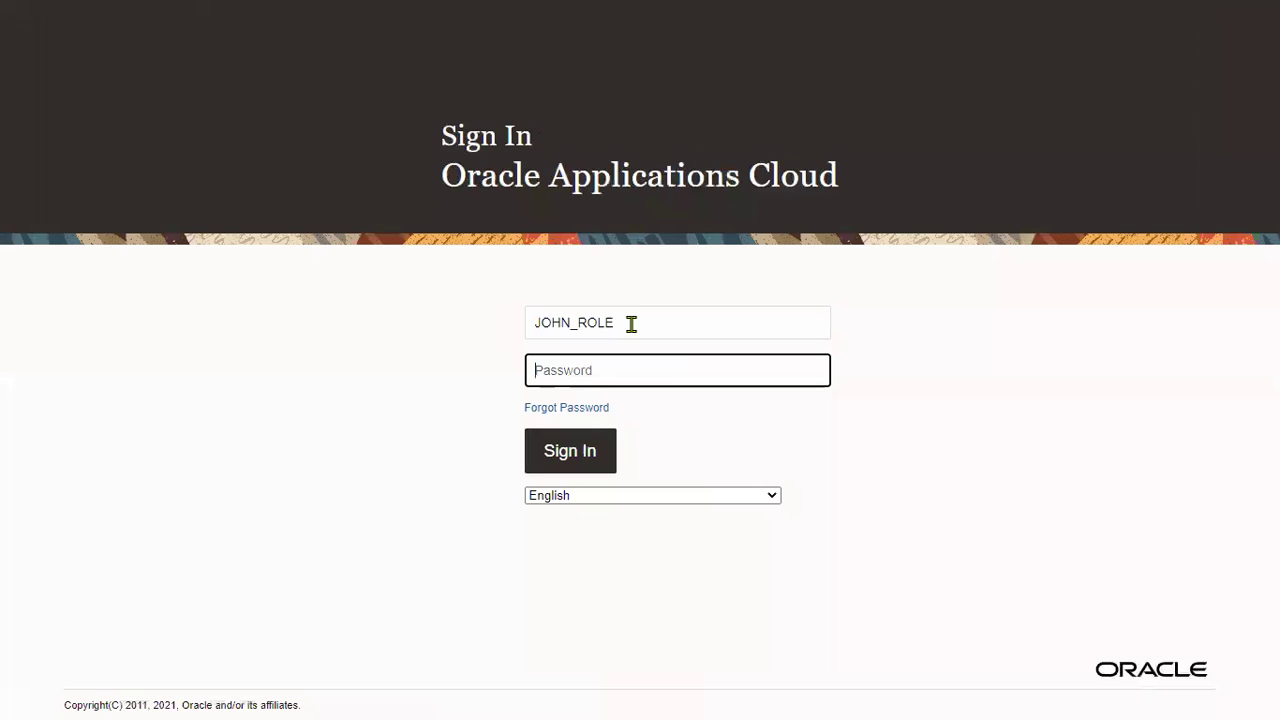
text(••)
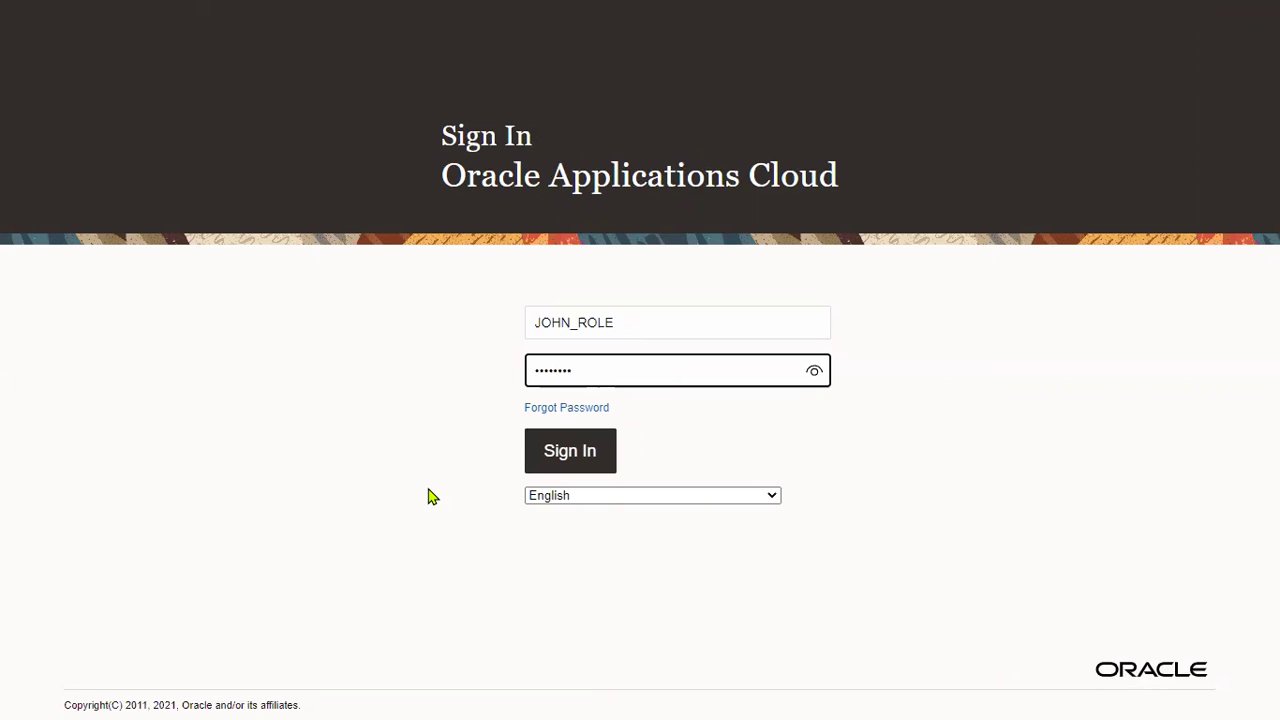
key(Return)
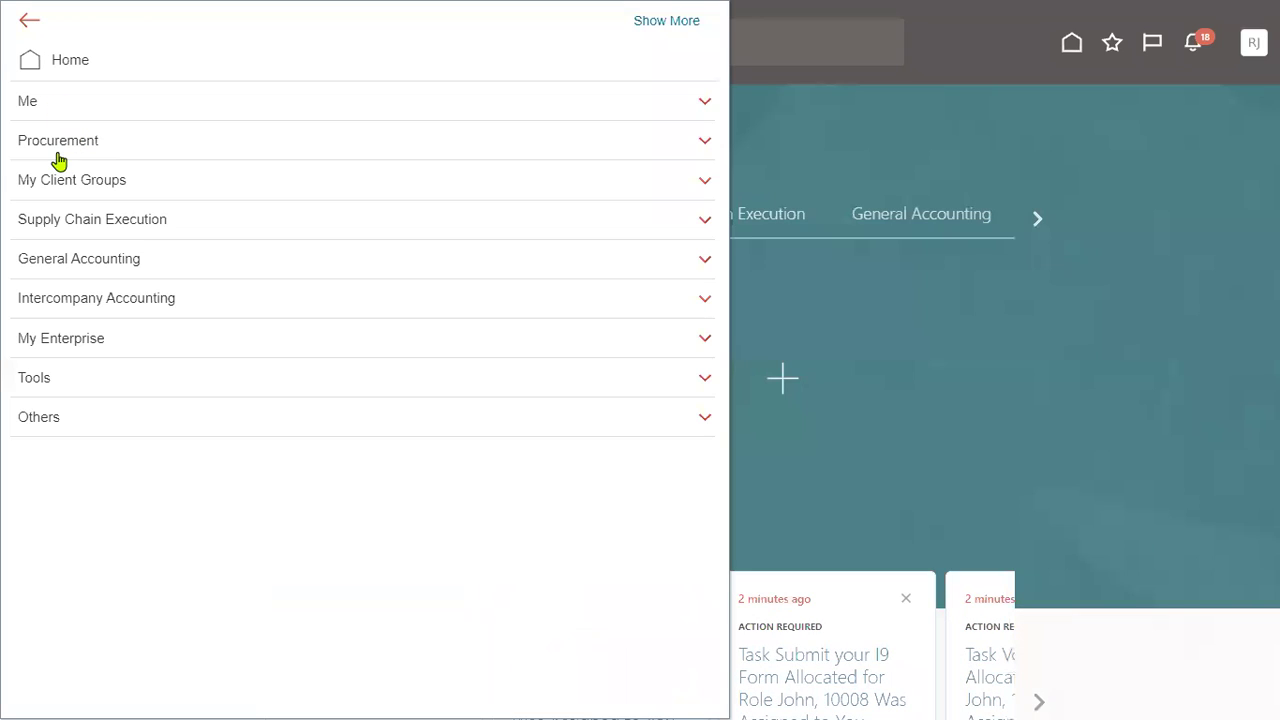
Step: Check Procurement, Supply Chain Execution and Journals access, noting US Primary Ledger, then sign out
click(58, 148)
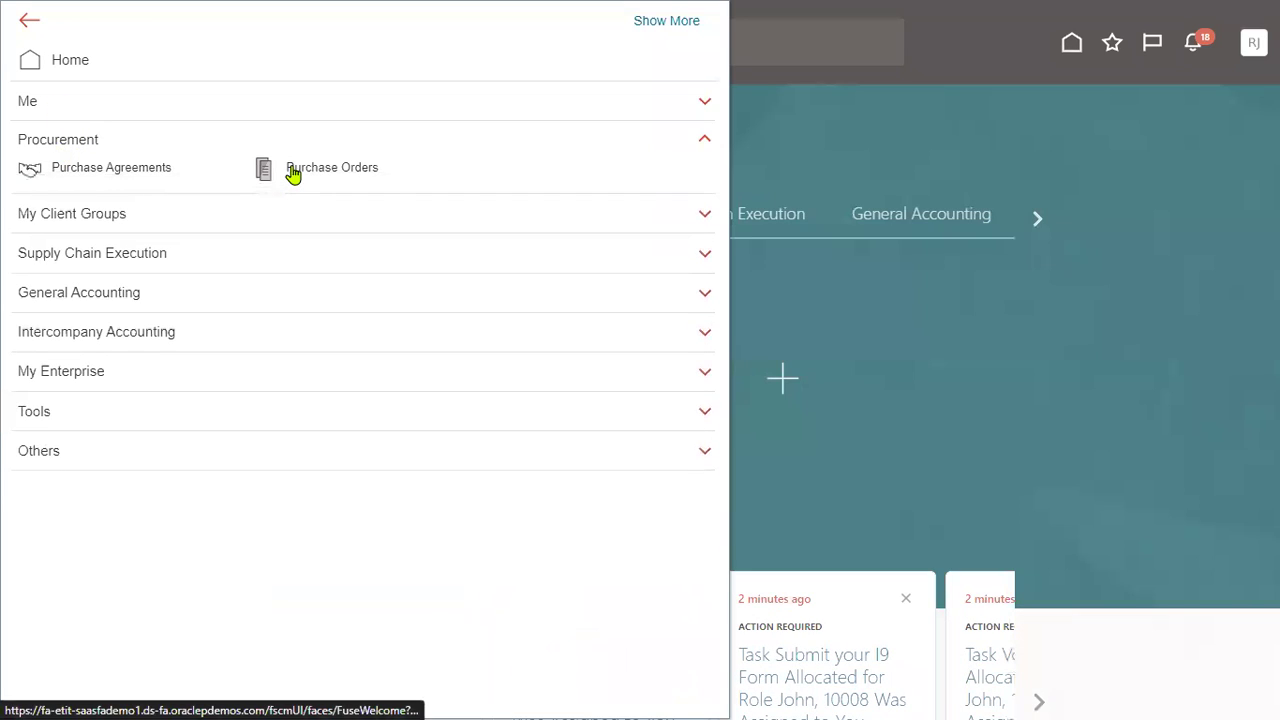
click(168, 256)
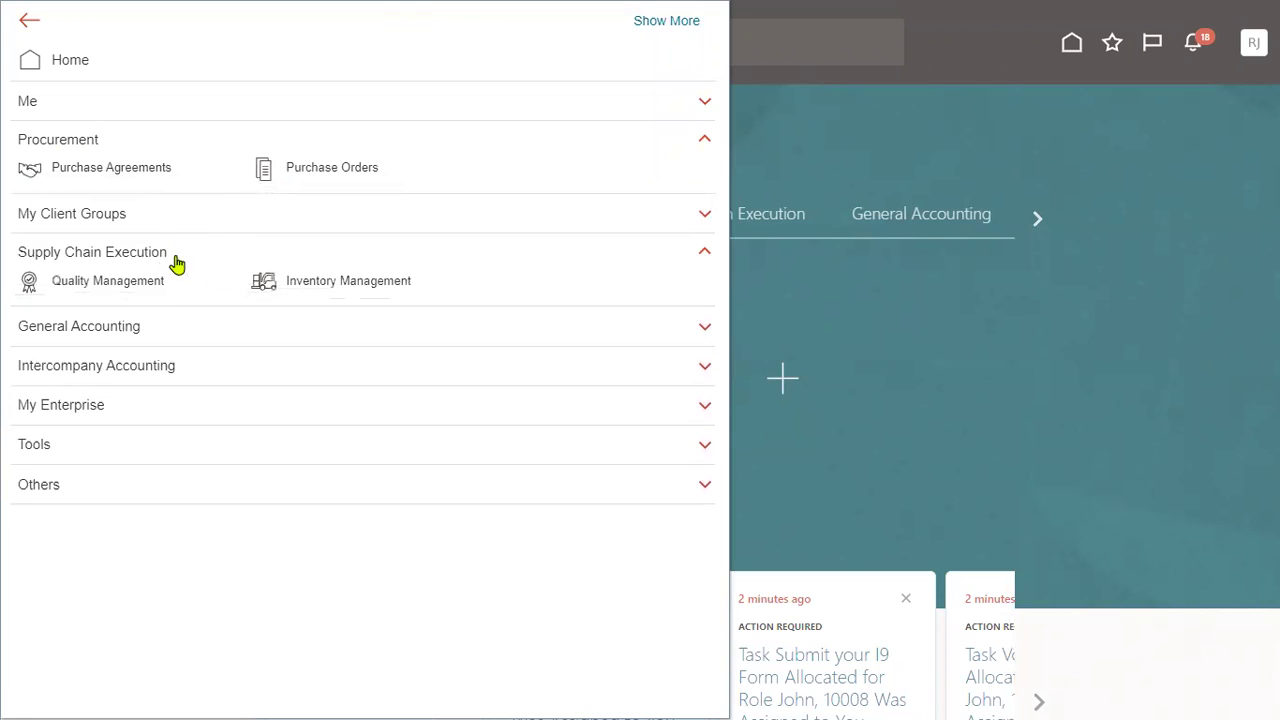
click(271, 340)
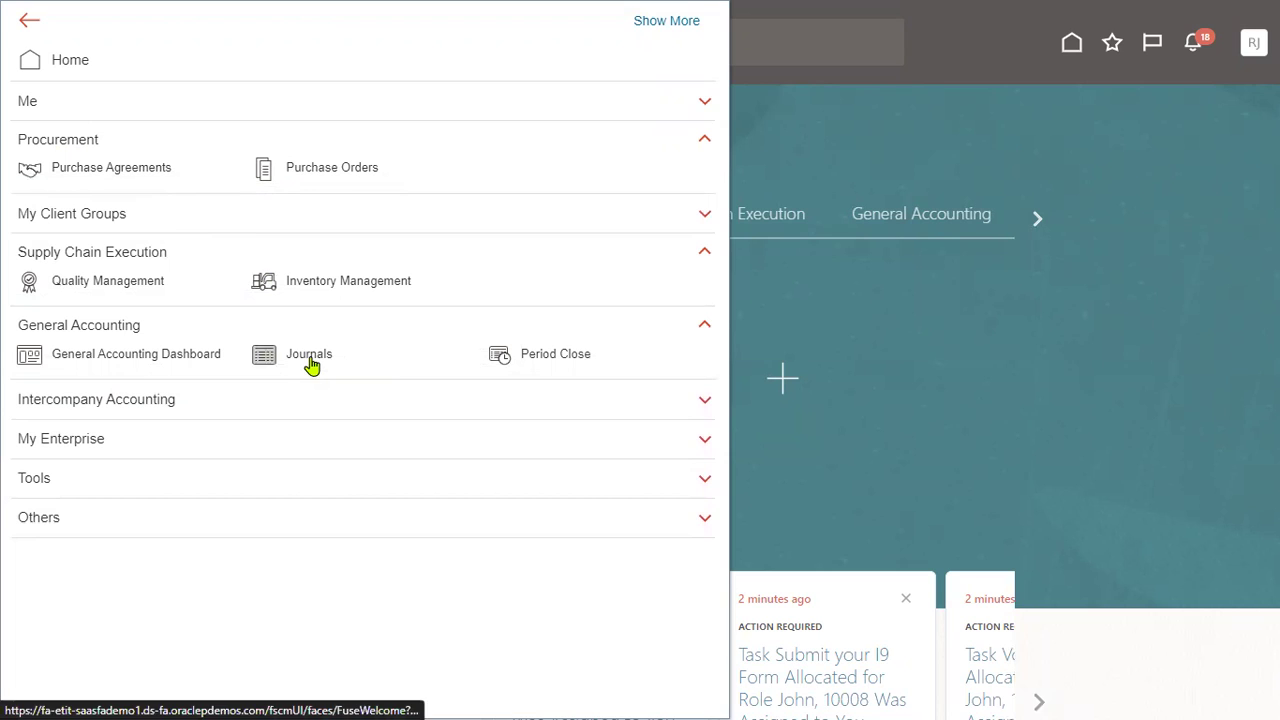
click(311, 362)
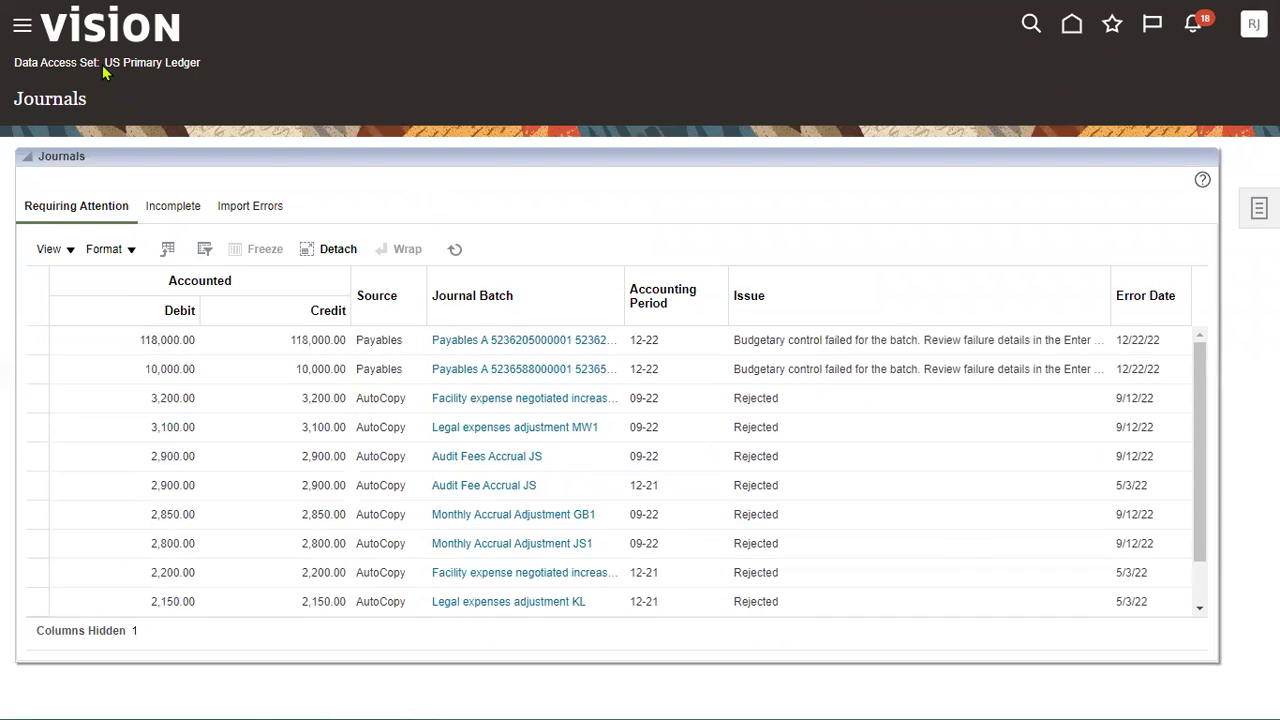
drag(106, 63, 200, 63)
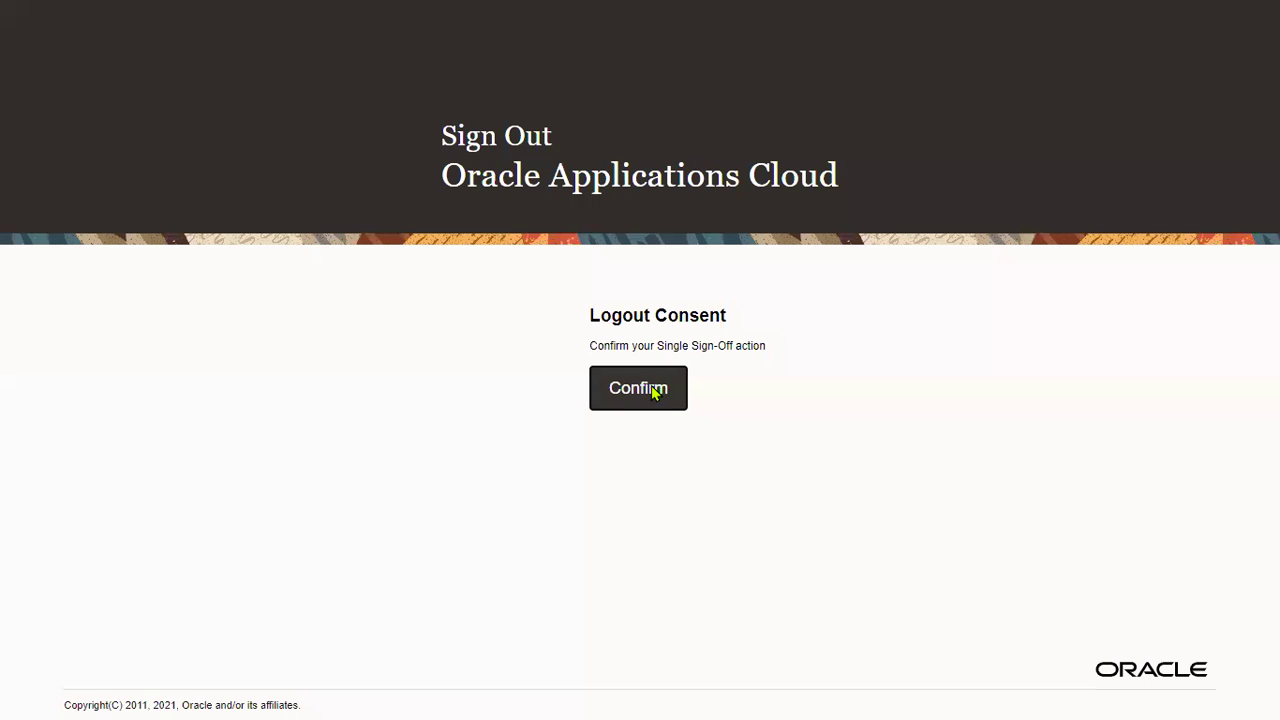
click(654, 389)
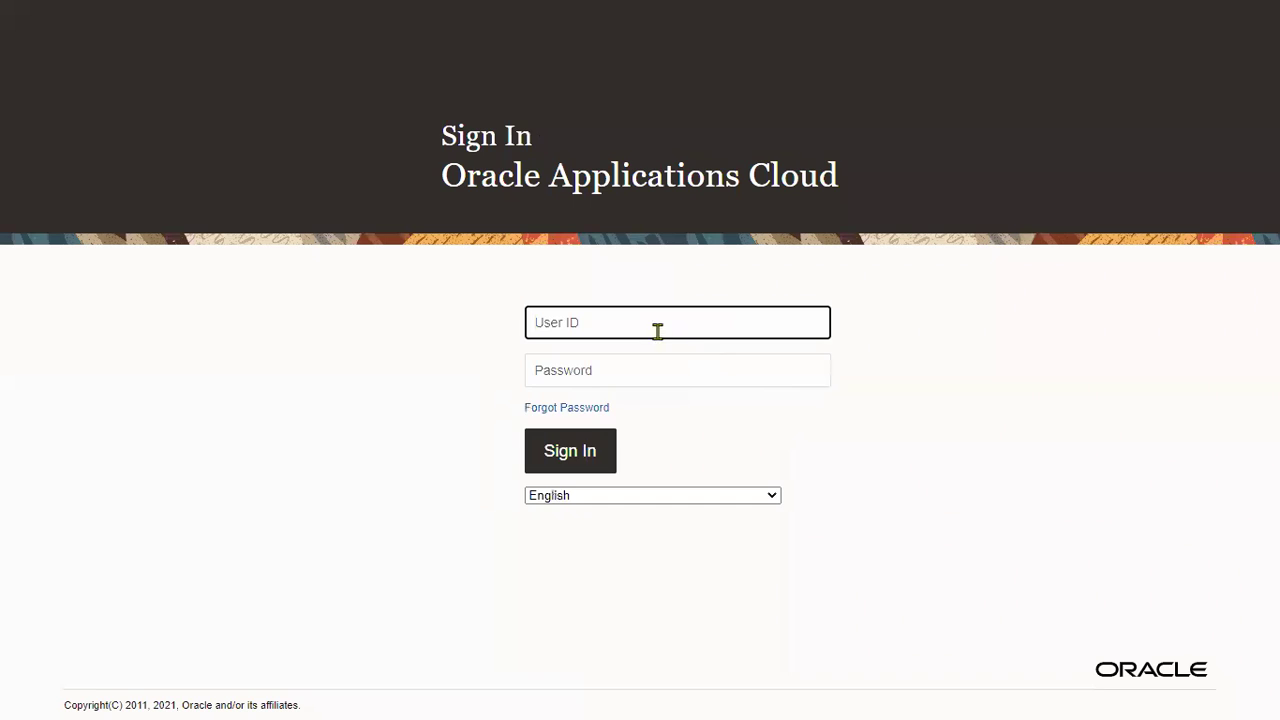
Step: Sign in with the saved administrator credentials and bring up Setup and Maintenance's offering list
click(643, 317)
click(599, 455)
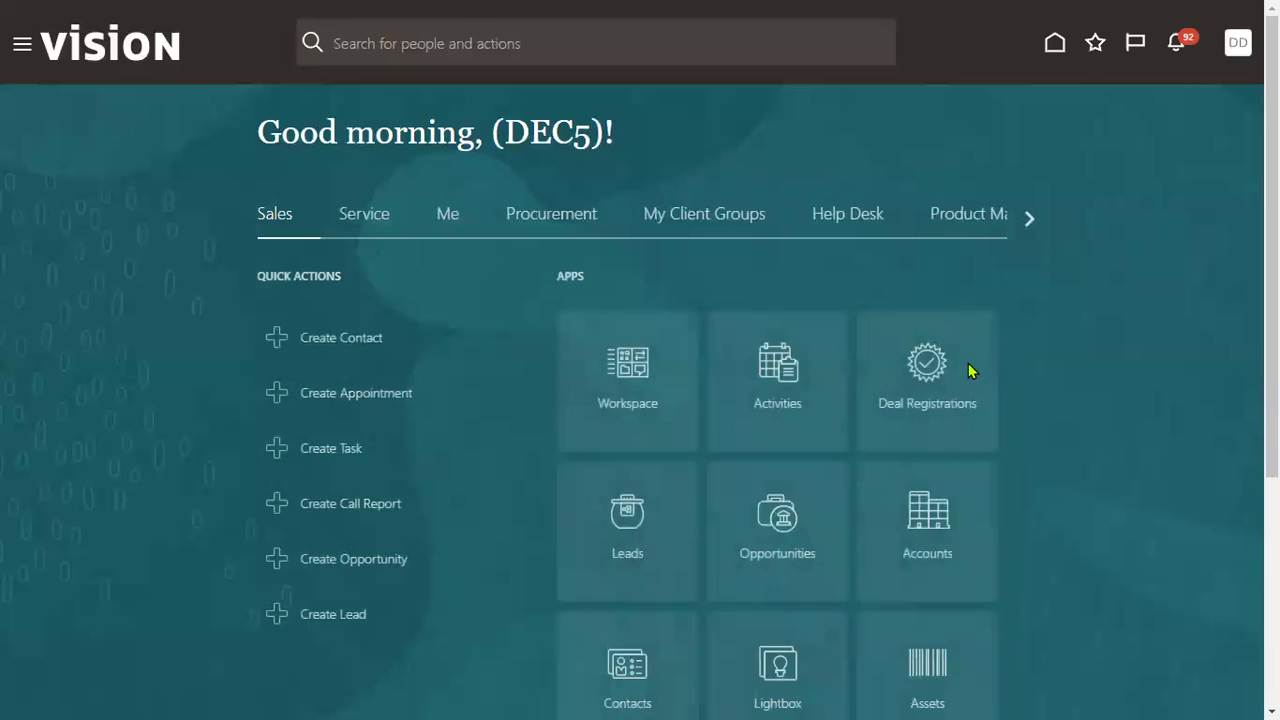
click(1240, 50)
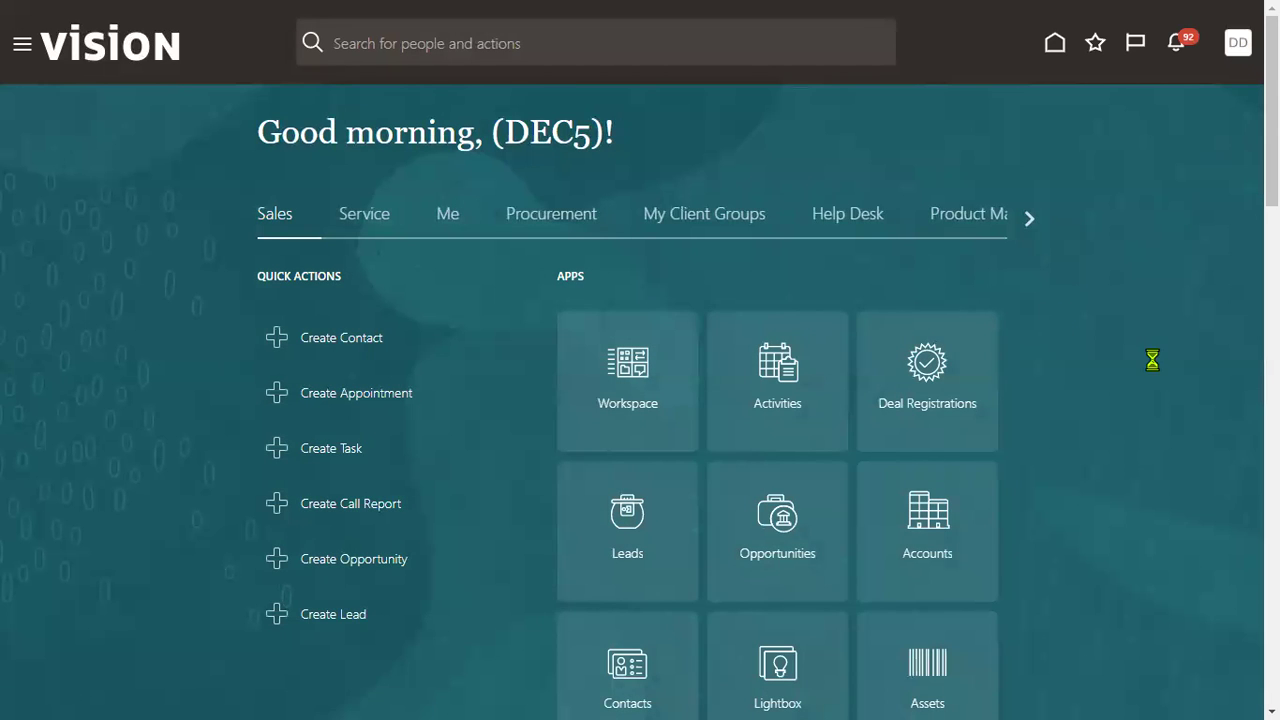
click(937, 328)
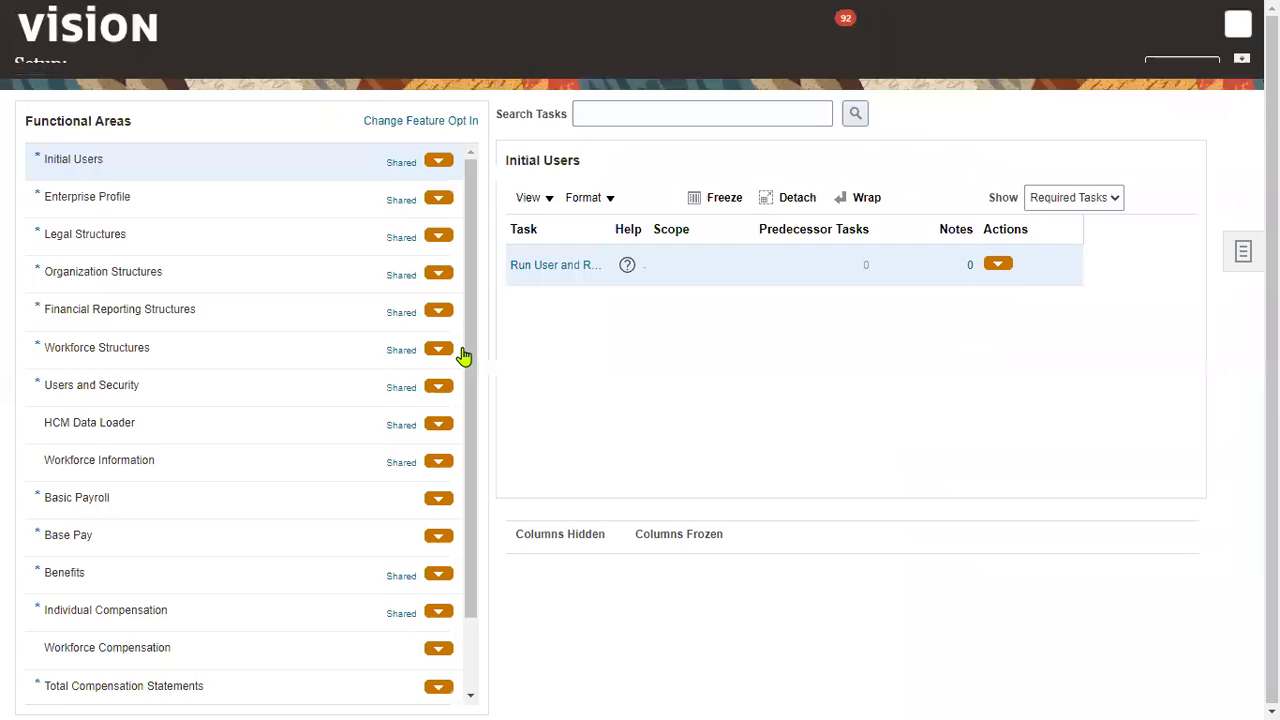
click(321, 72)
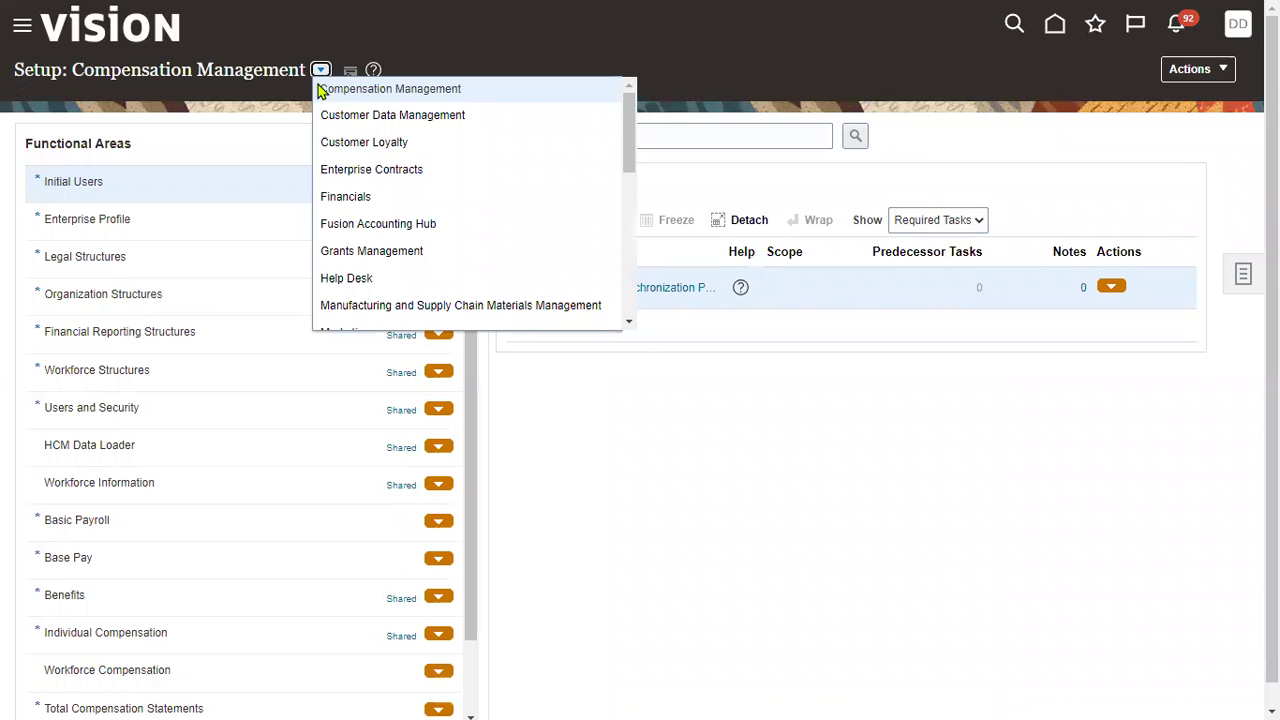
Step: Choose Financials, search setup tasks for 'data access', and open Manage Data Access for Users
click(343, 200)
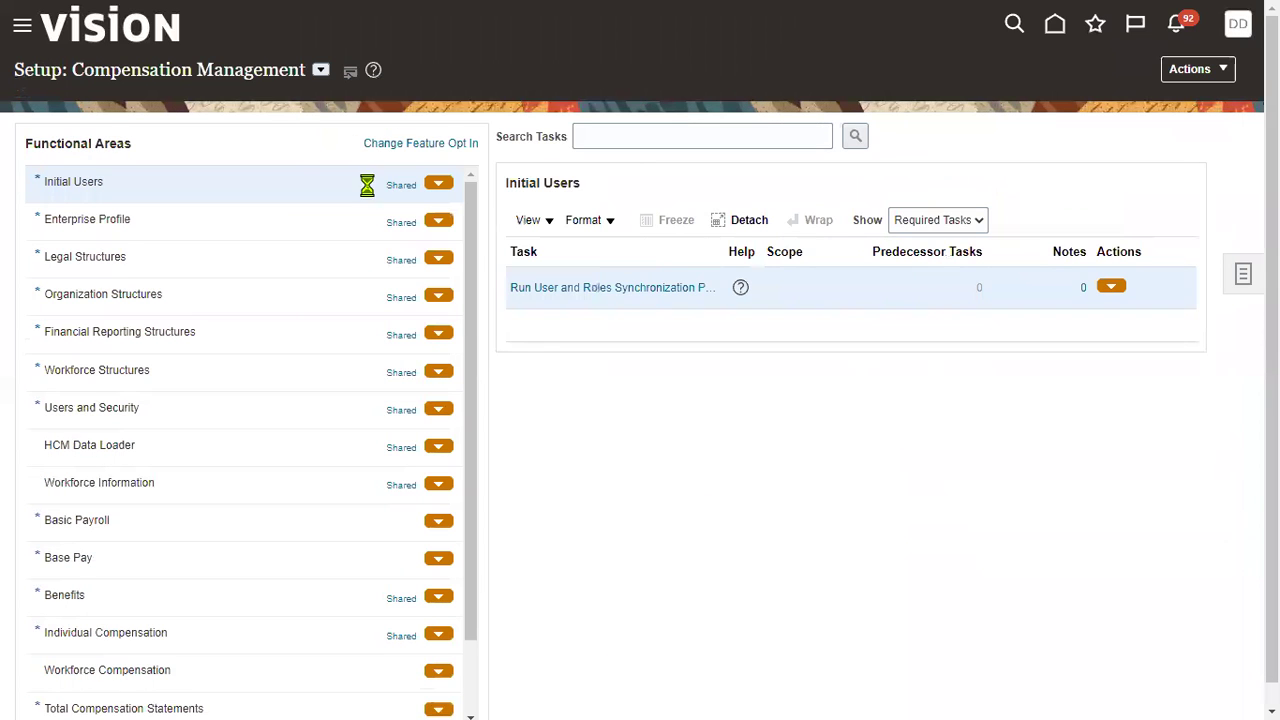
click(624, 136)
text(data)
click(623, 197)
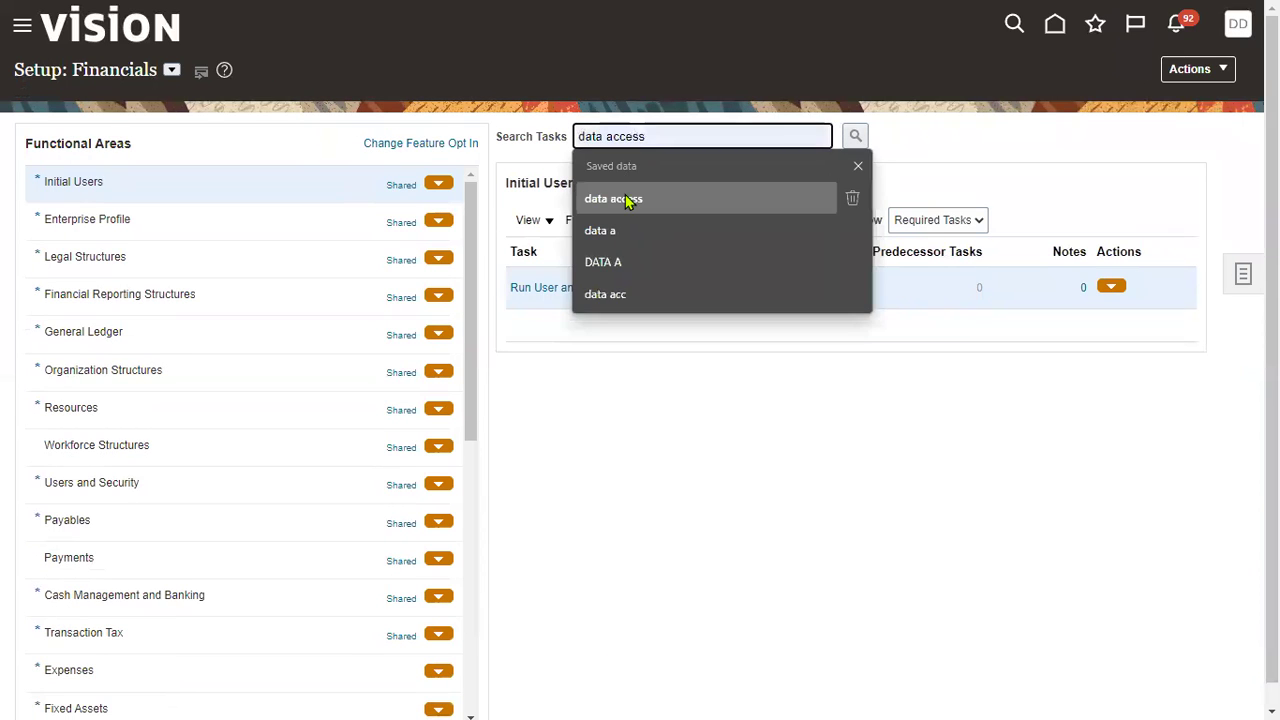
click(855, 138)
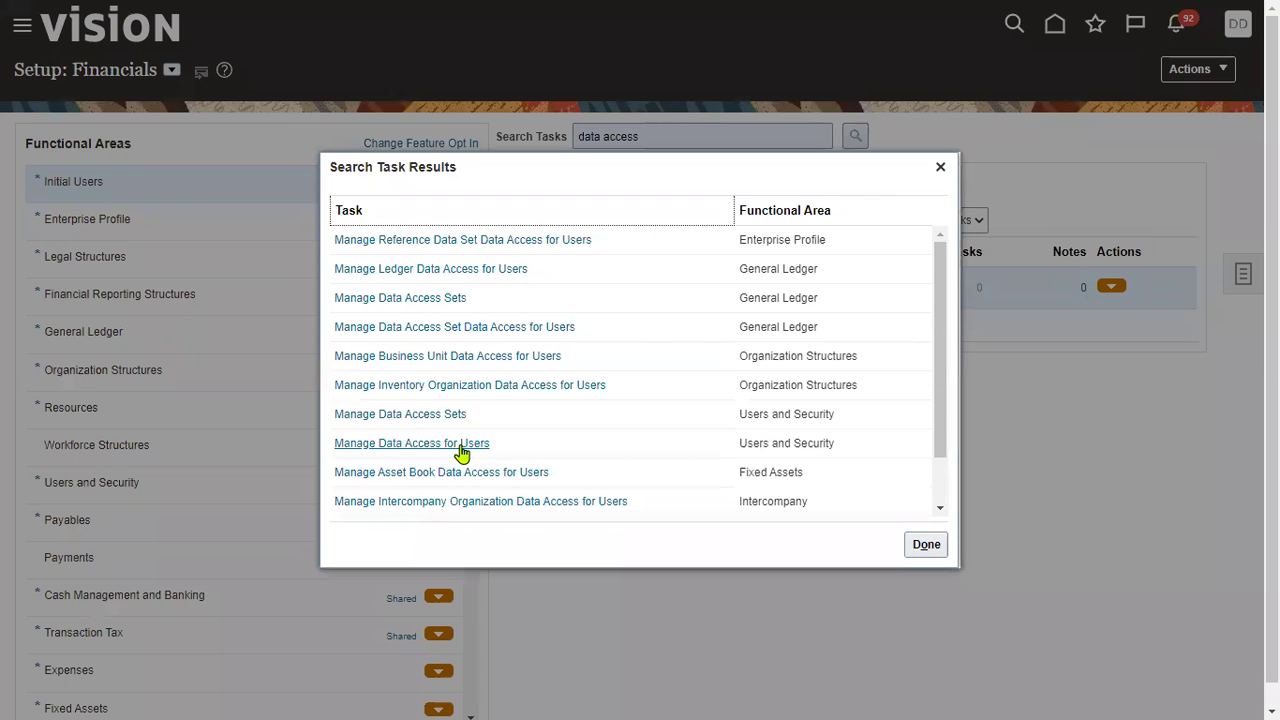
click(460, 447)
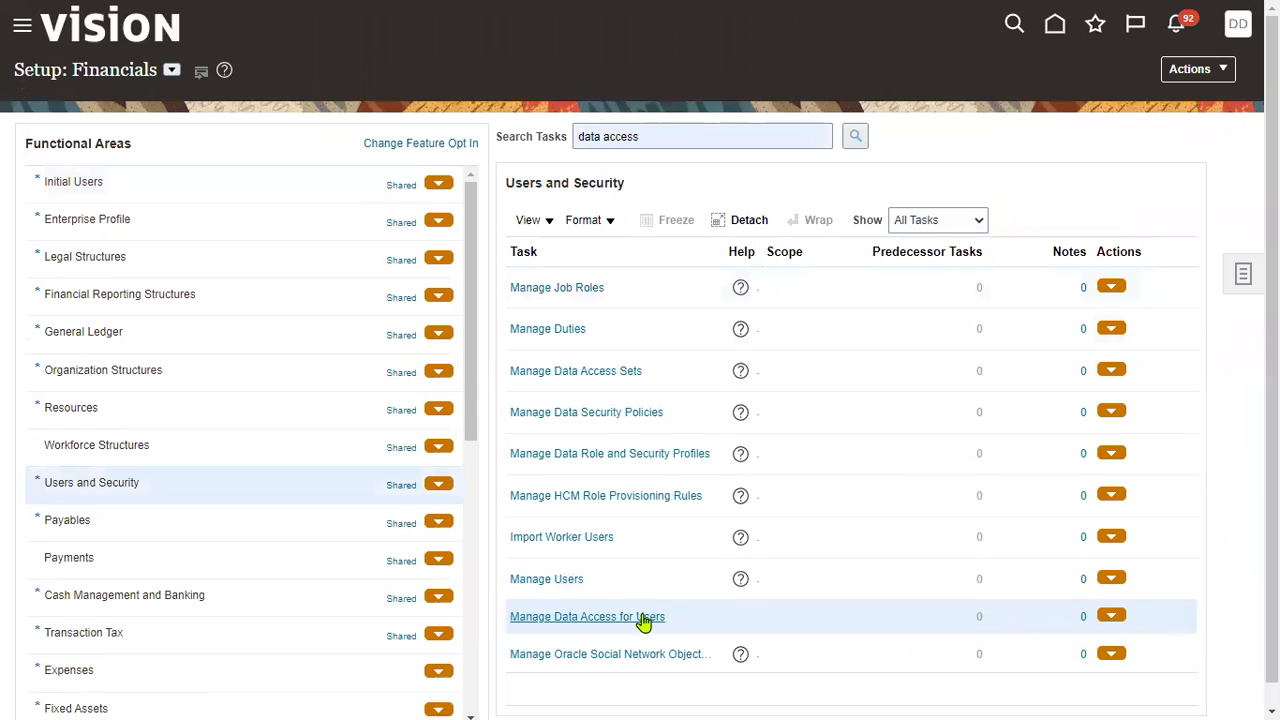
click(614, 617)
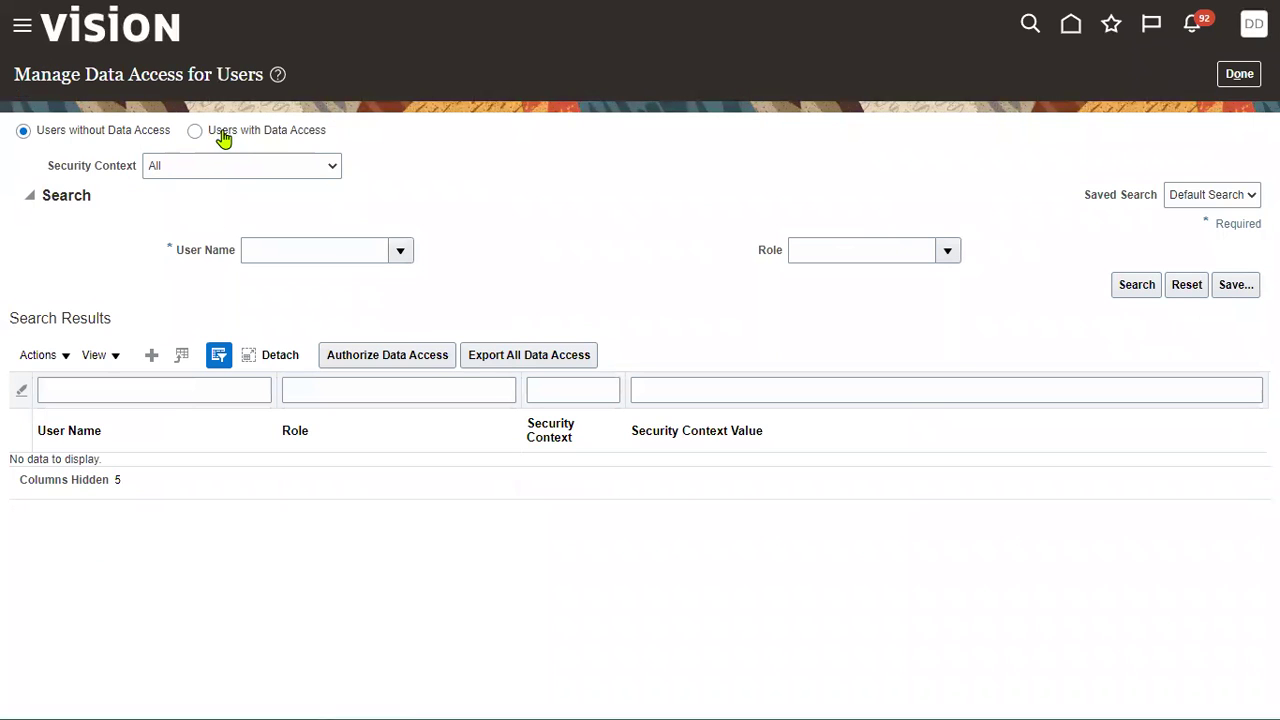
Step: Find and select the test user in the User Name search dialog
click(414, 252)
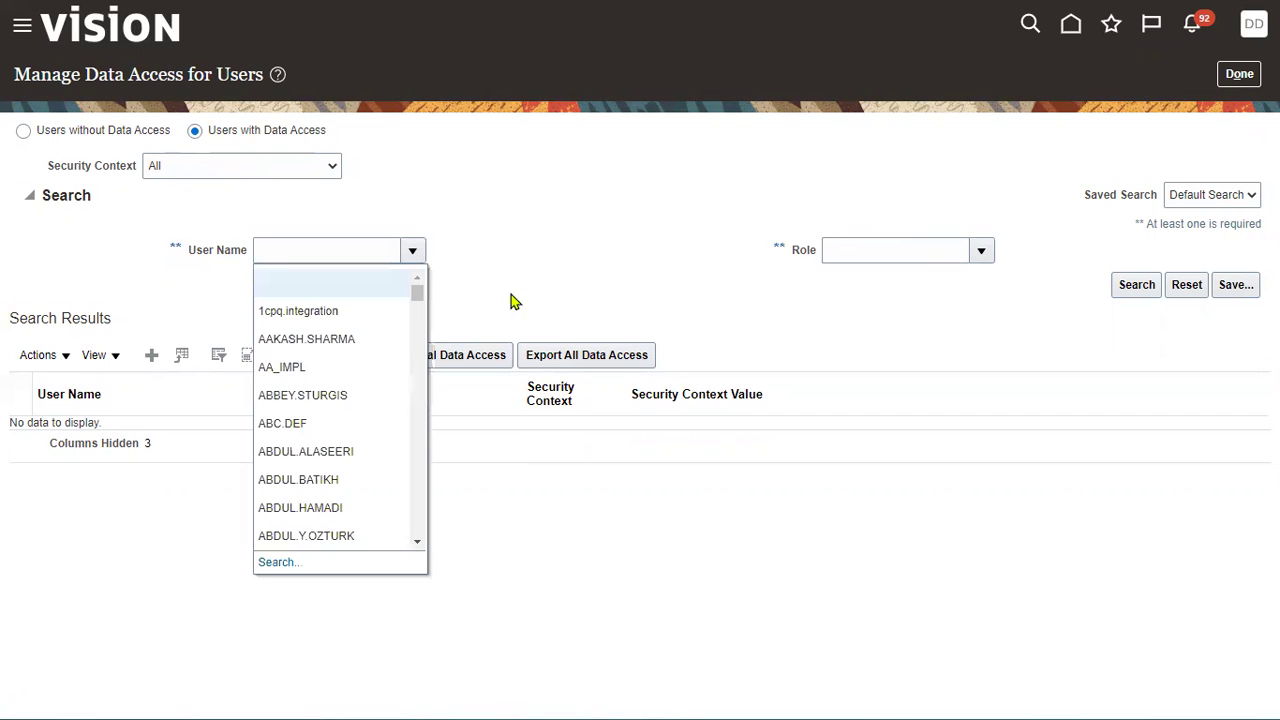
click(268, 565)
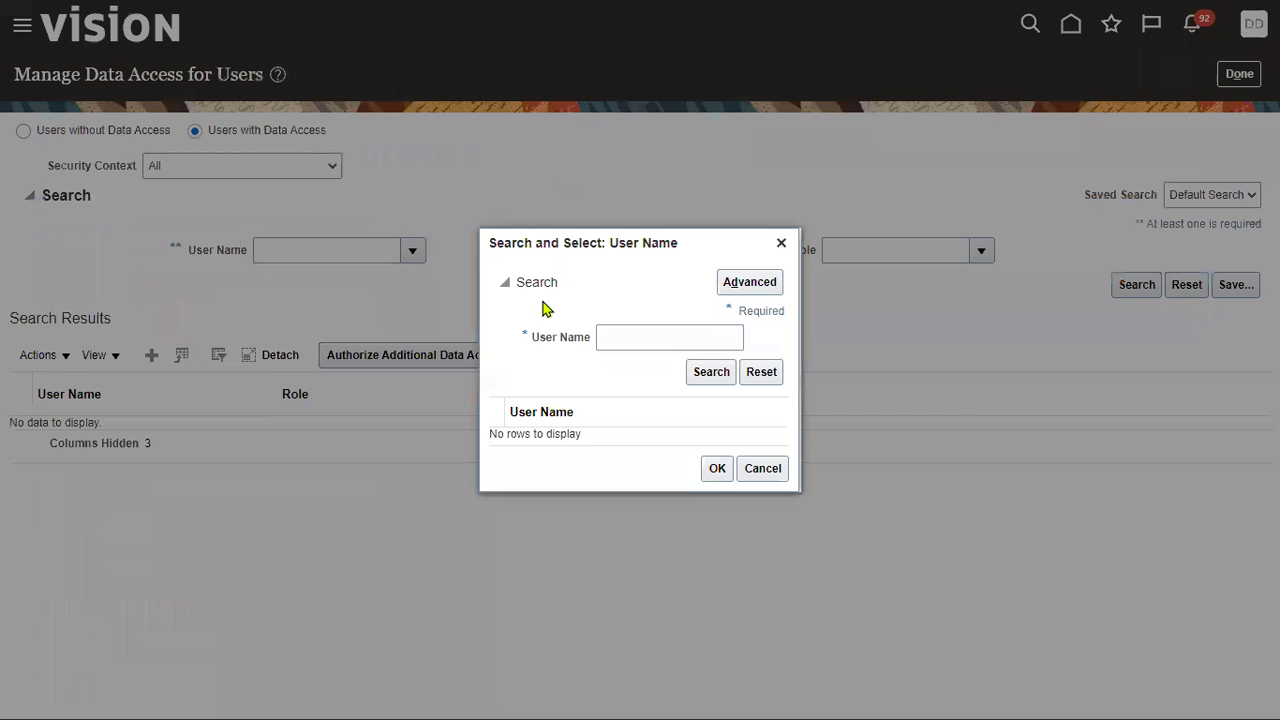
click(615, 337)
text(JOHN_ROLE)
click(711, 372)
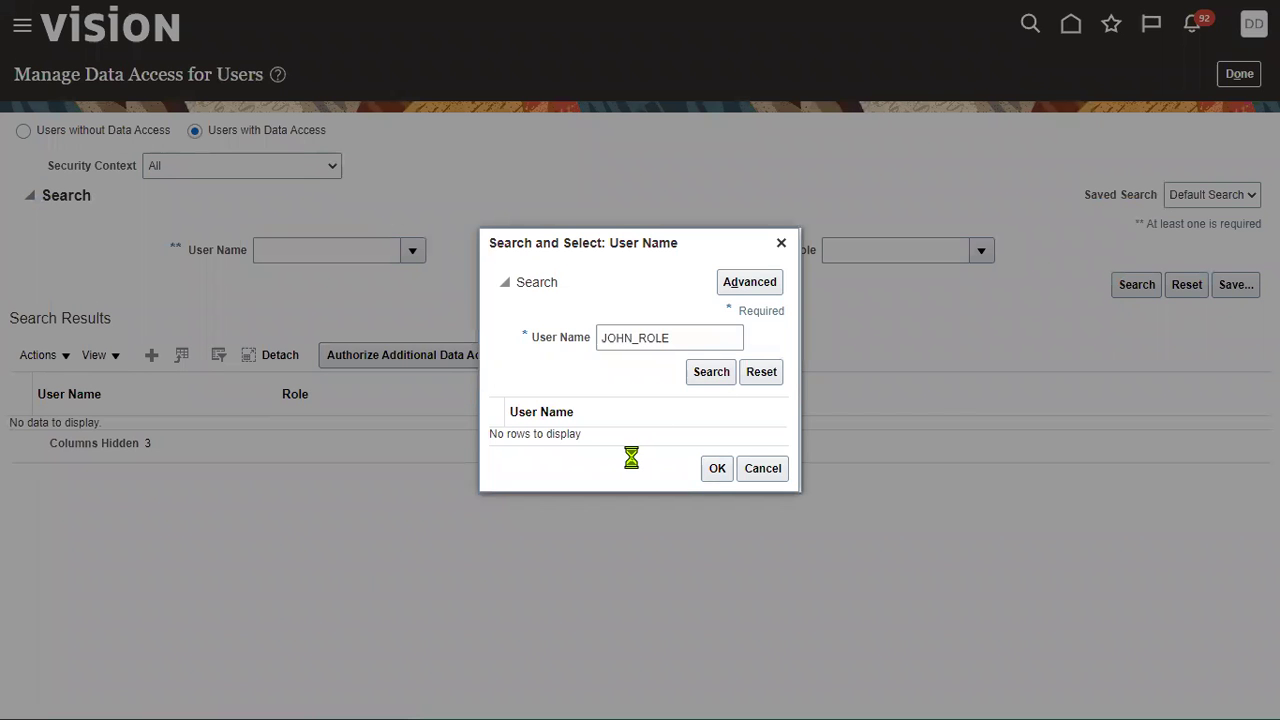
click(634, 437)
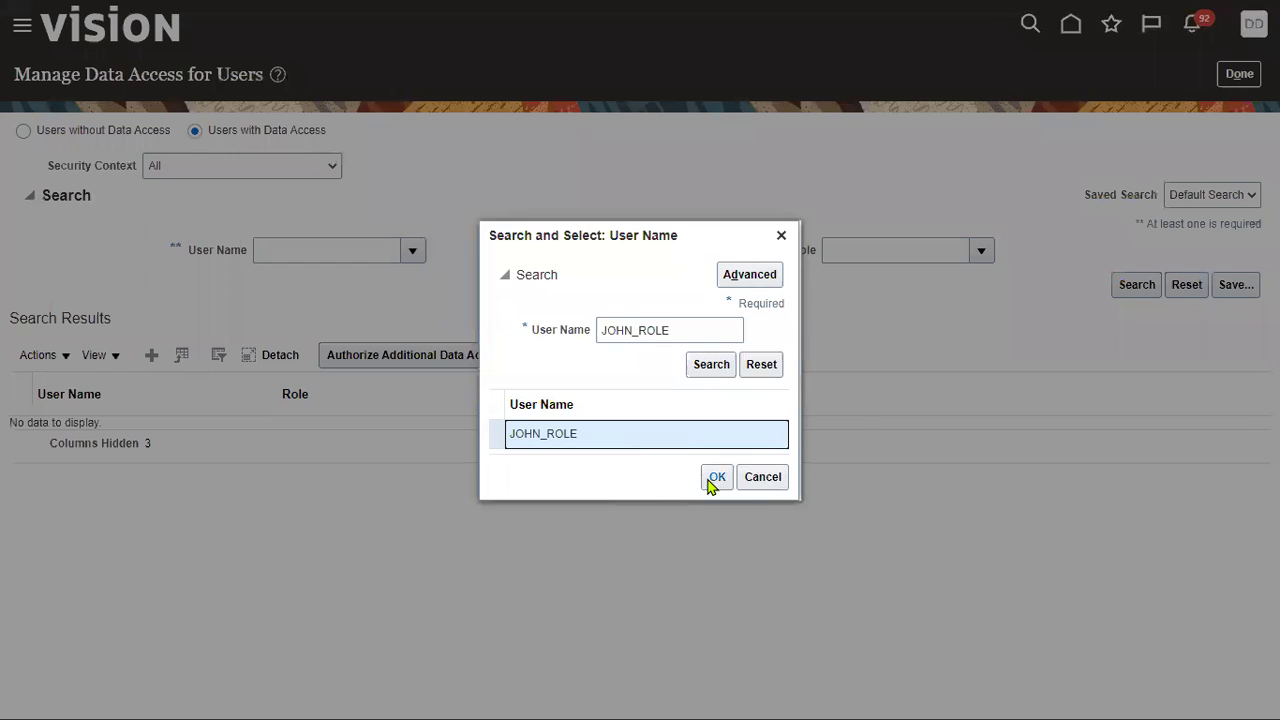
click(716, 478)
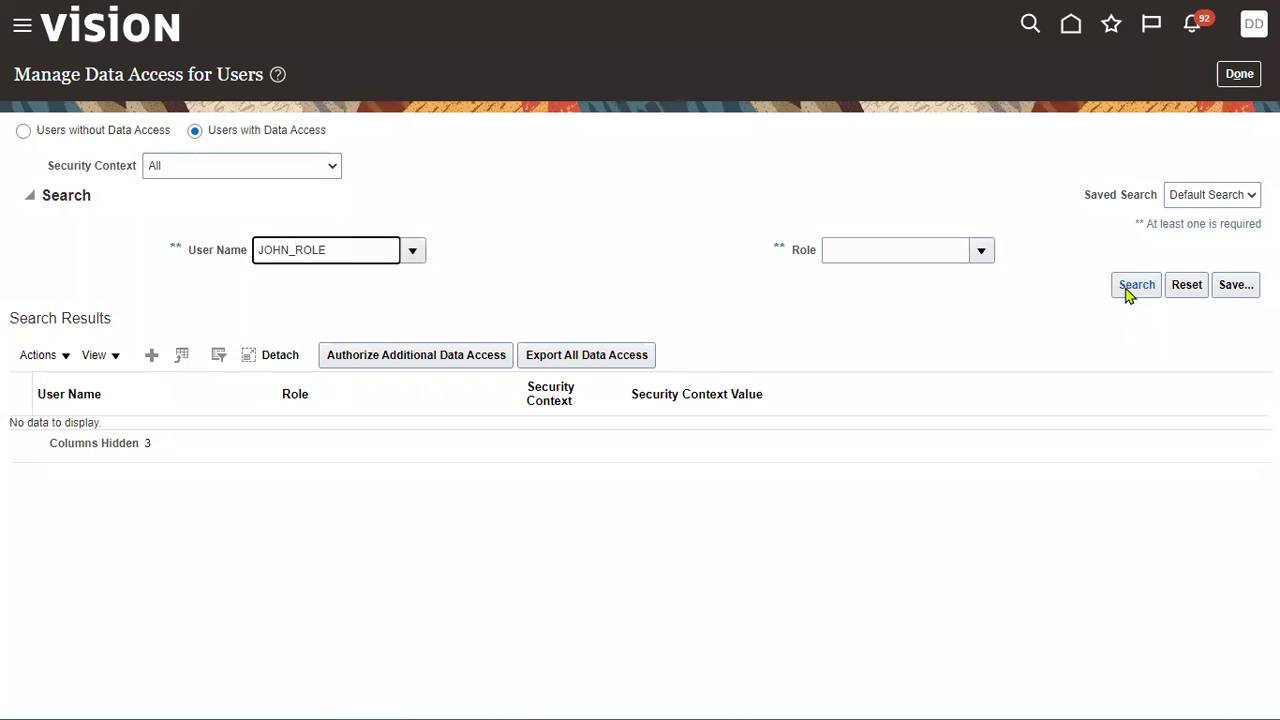
Step: List the user's data access and select the US1 Business Unit assignment
click(1132, 287)
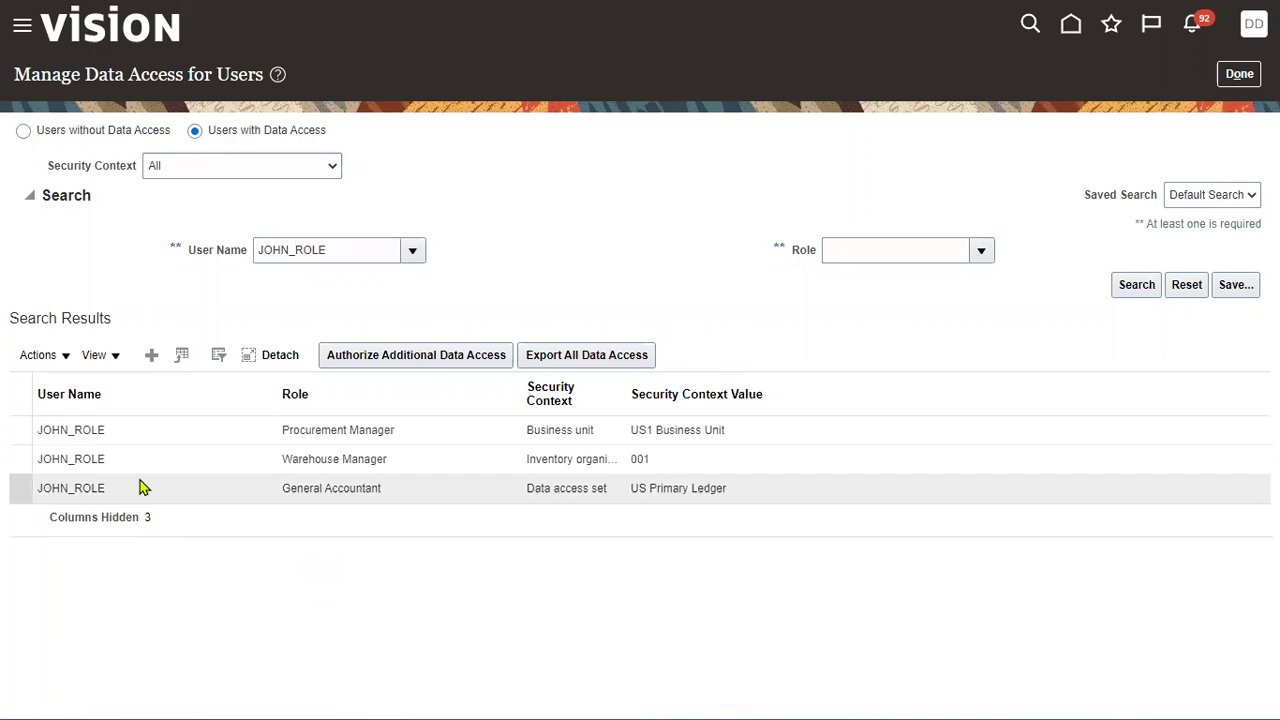
click(215, 432)
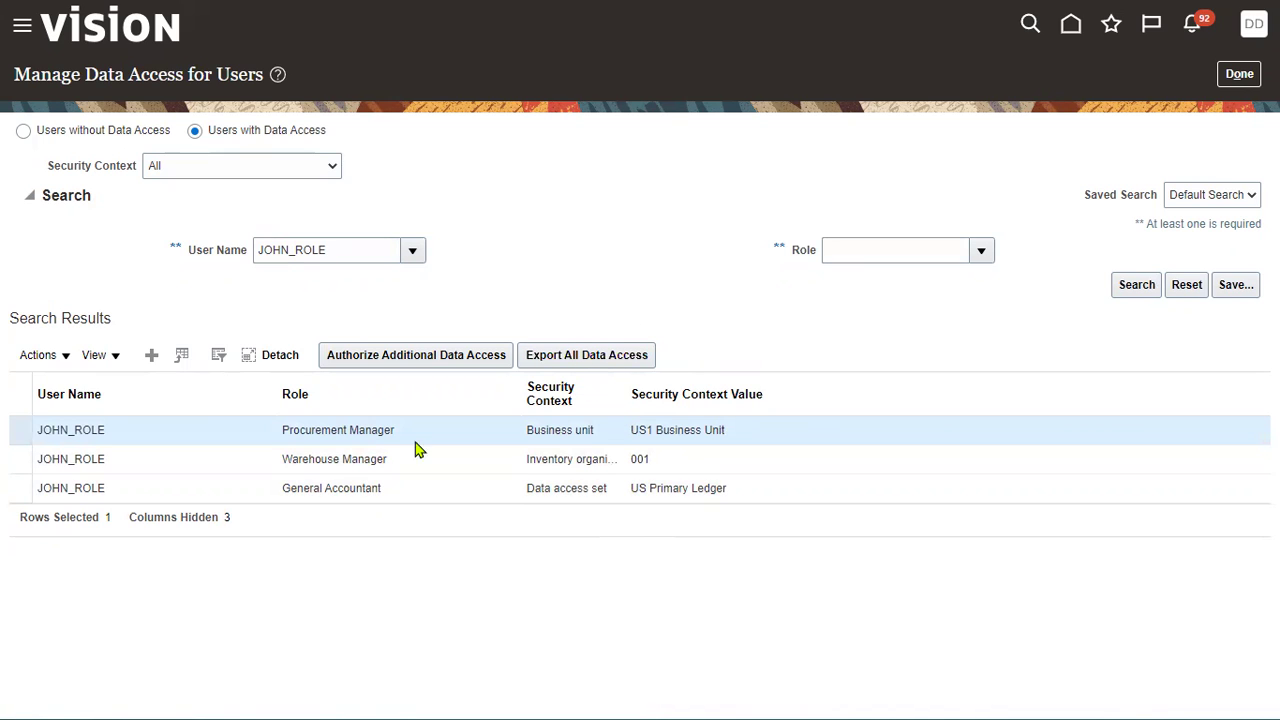
click(50, 360)
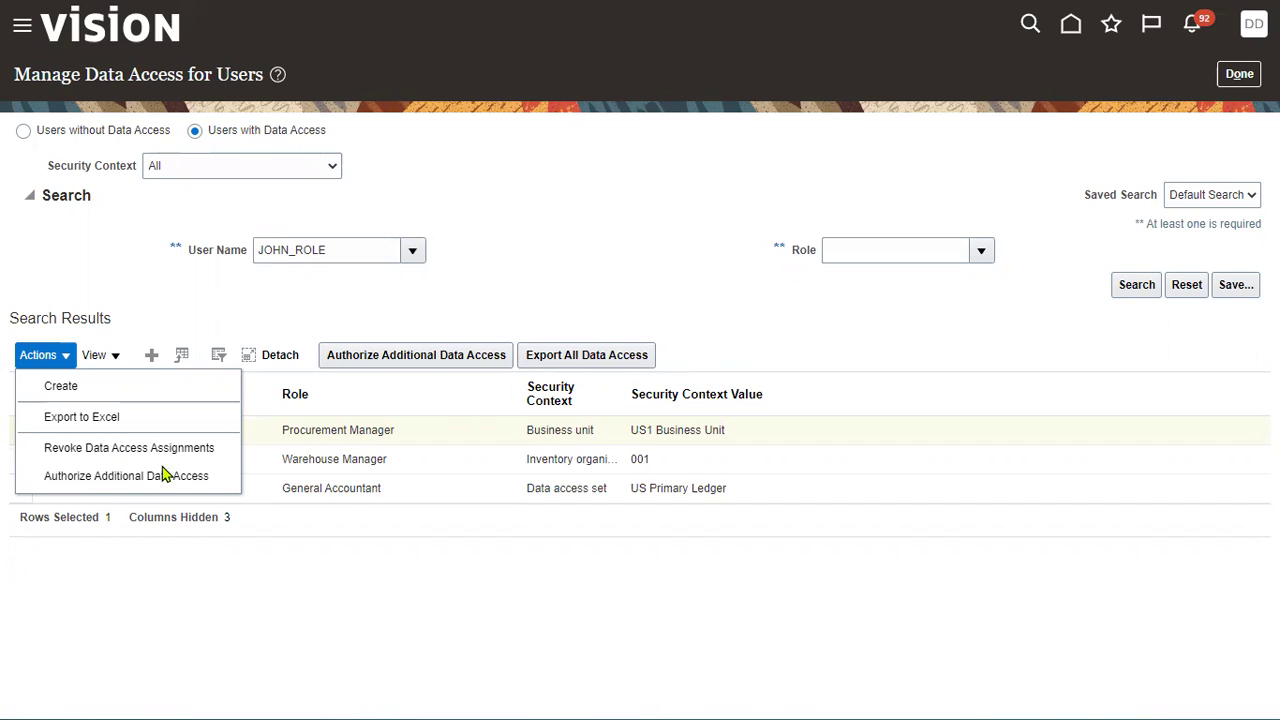
Step: Revoke the Procurement Manager business unit and Warehouse Manager inventory organization assignments, then finish
click(160, 450)
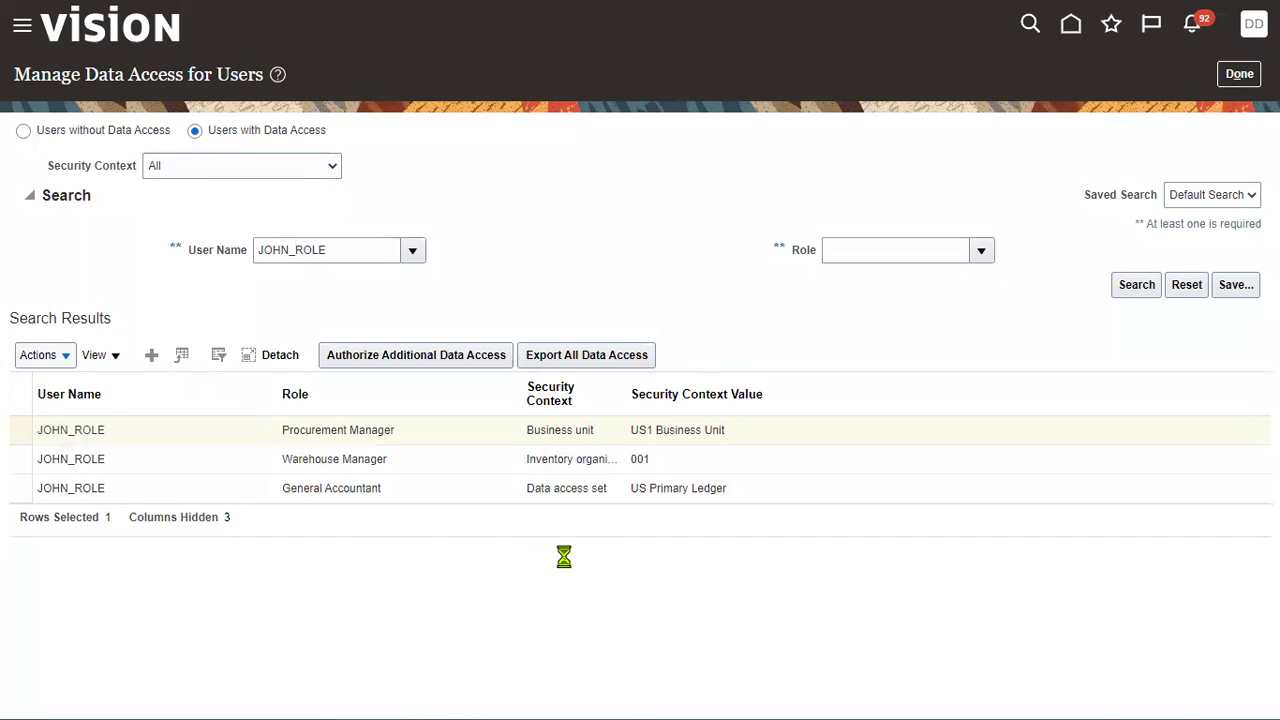
click(66, 430)
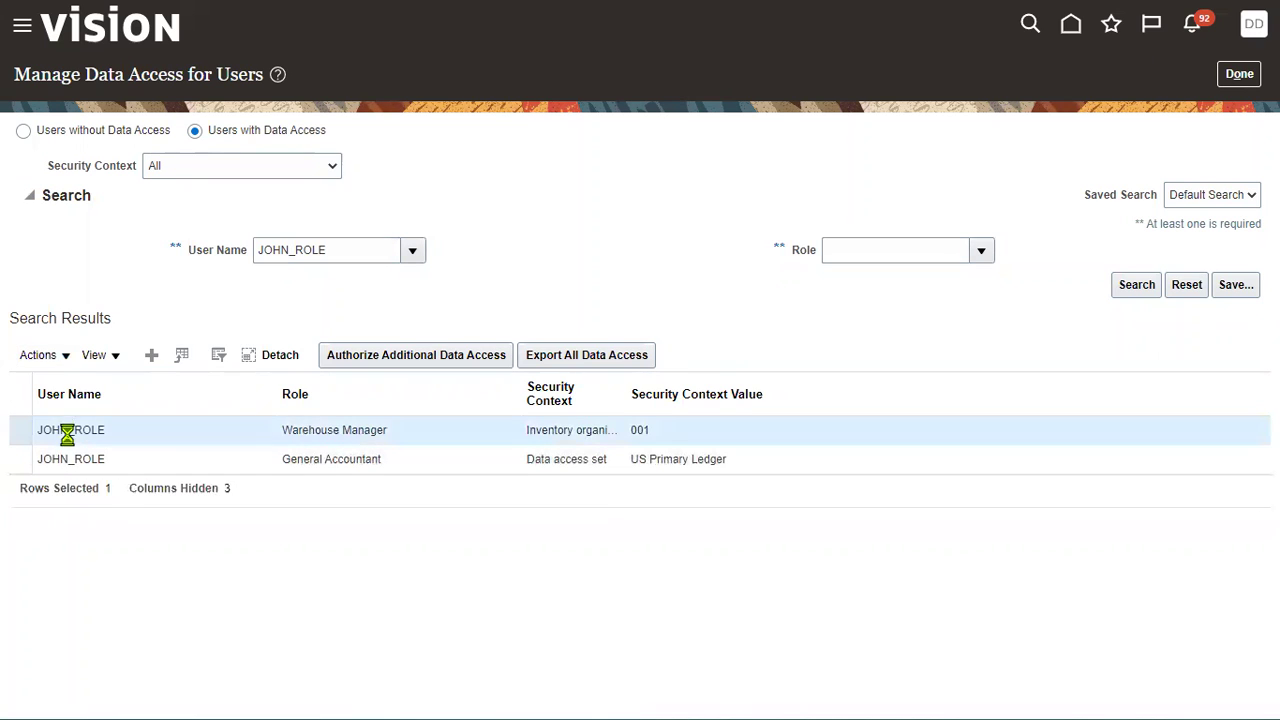
click(42, 355)
click(74, 449)
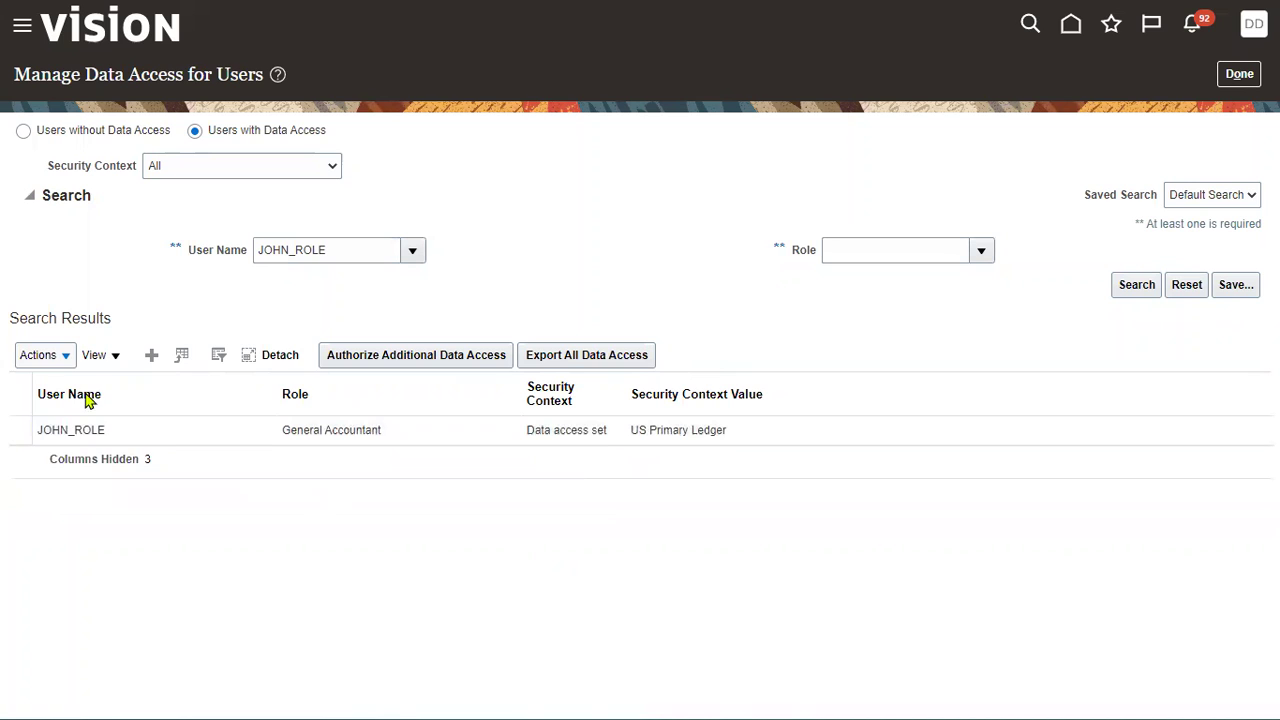
click(38, 355)
click(66, 449)
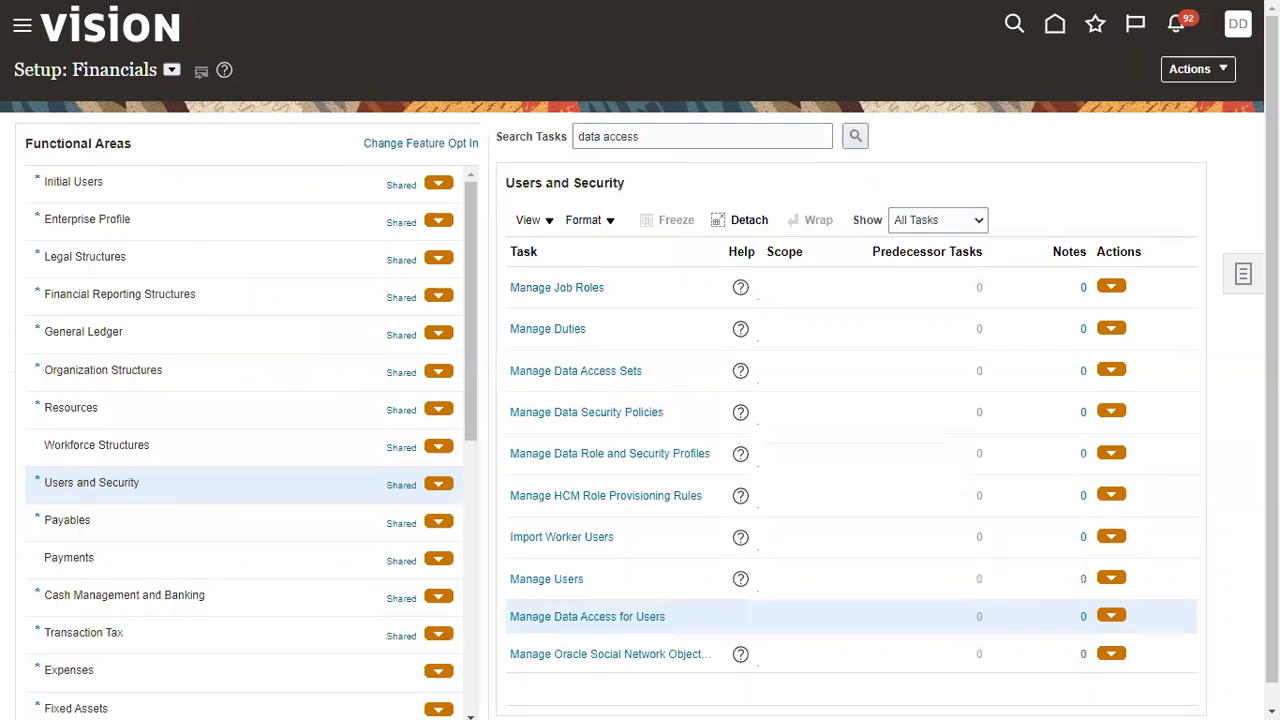
click(1237, 25)
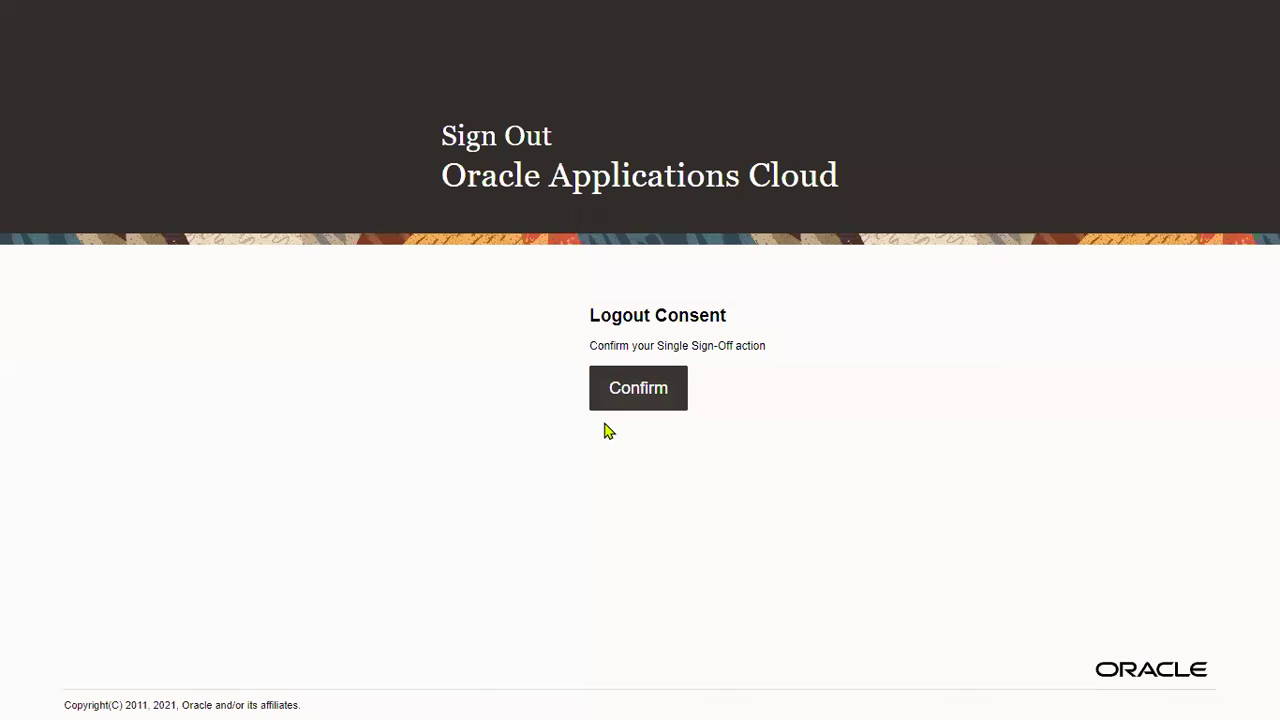
Step: Sign out, sign back in as the restricted user, and expand Procurement in the Navigator
click(638, 390)
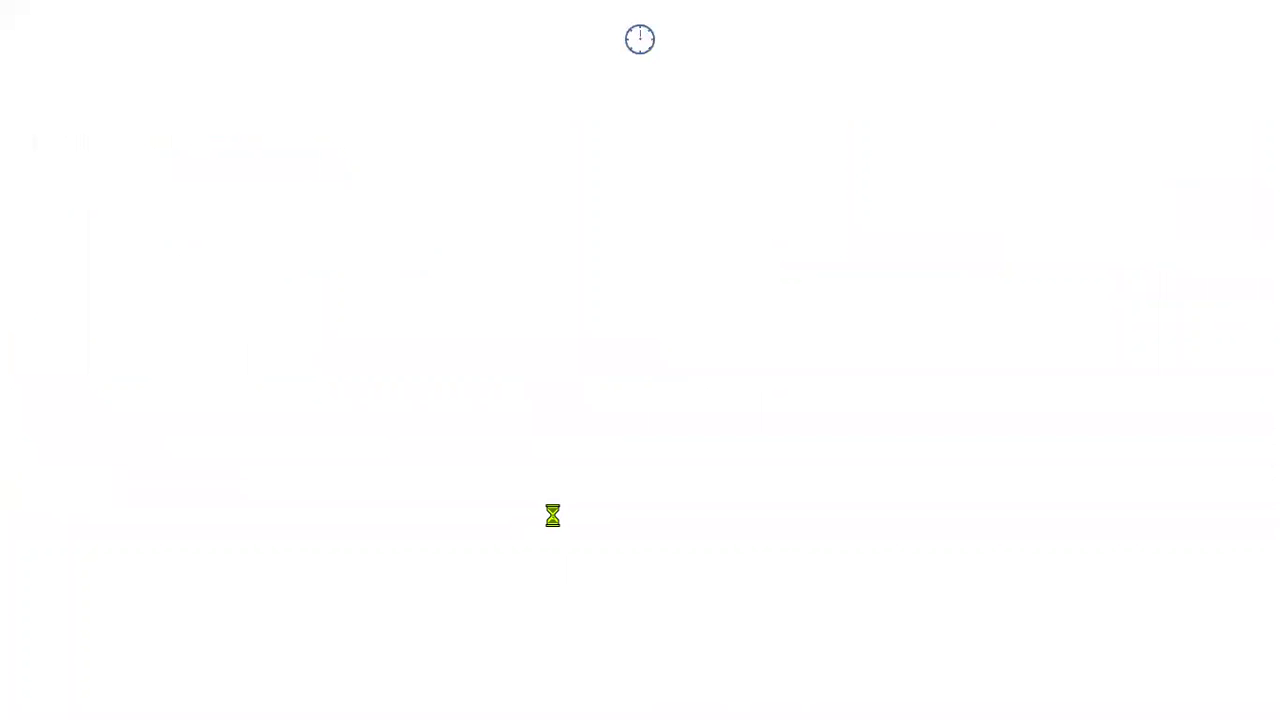
text(JOHN_ROLE)
click(623, 375)
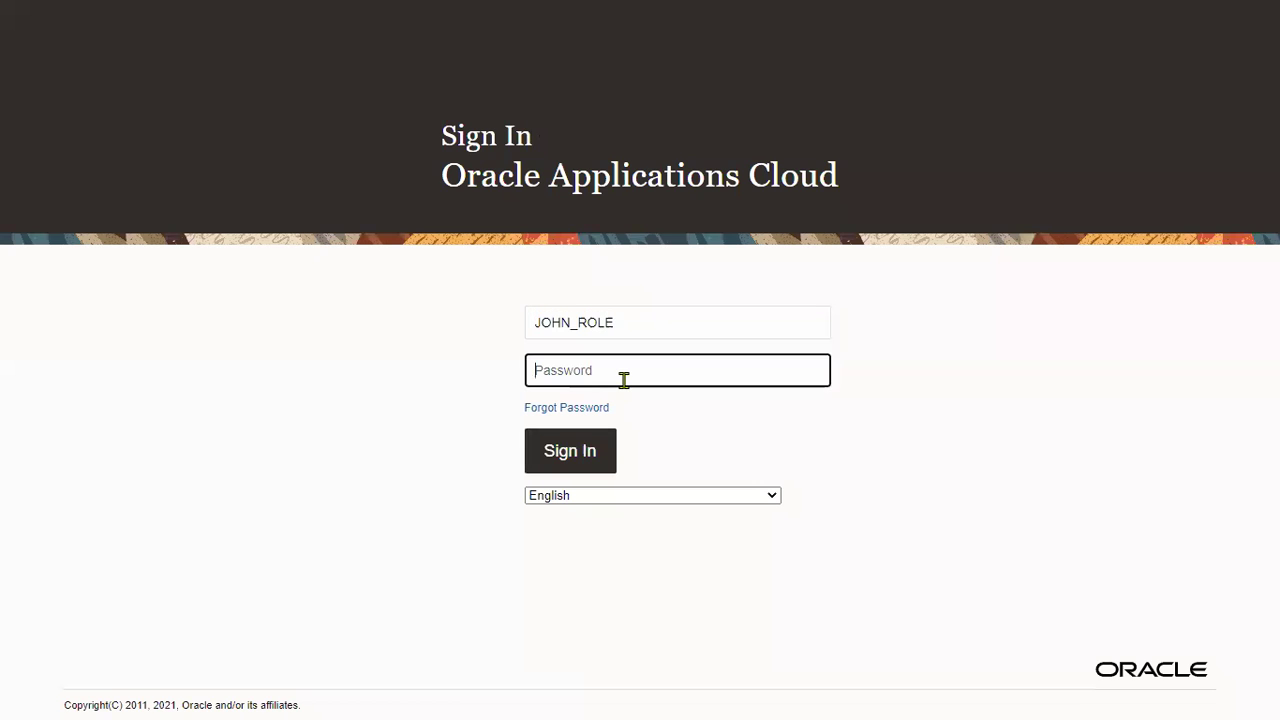
text(••••••••)
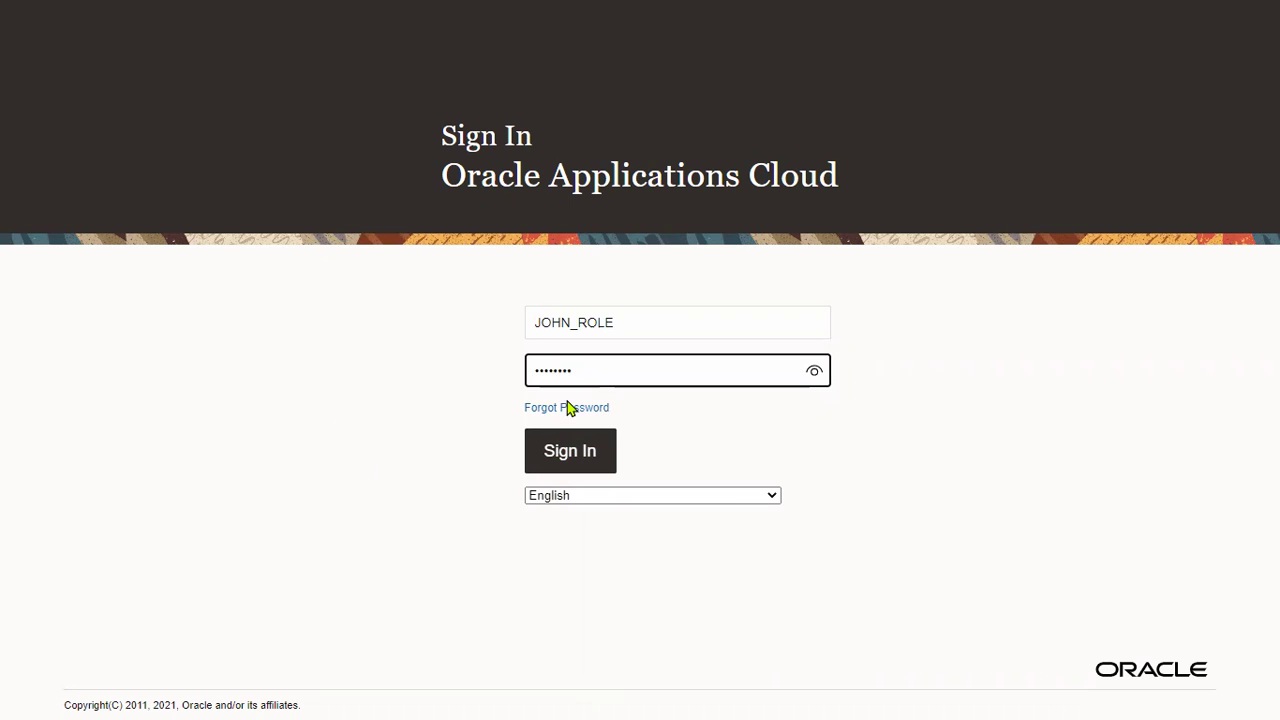
click(569, 450)
click(22, 47)
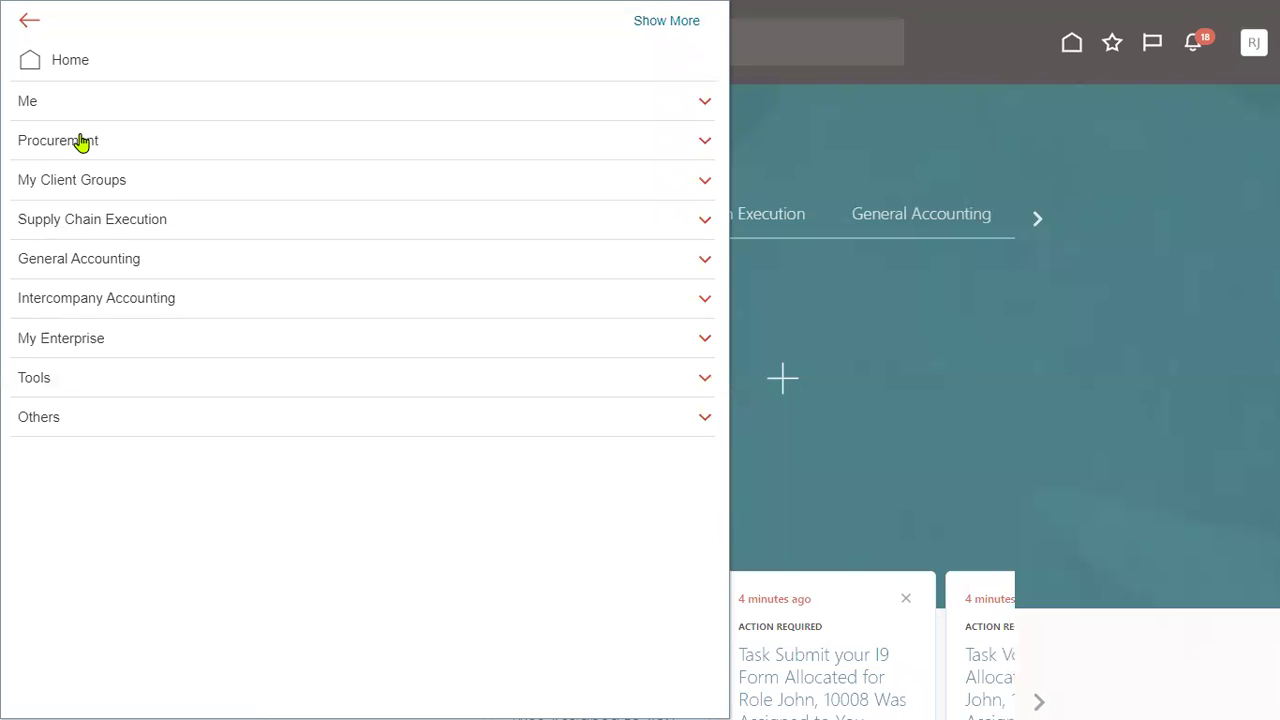
click(80, 140)
Step: Go to the Purchase Orders work area and choose Create Order from its Tasks panel
click(311, 174)
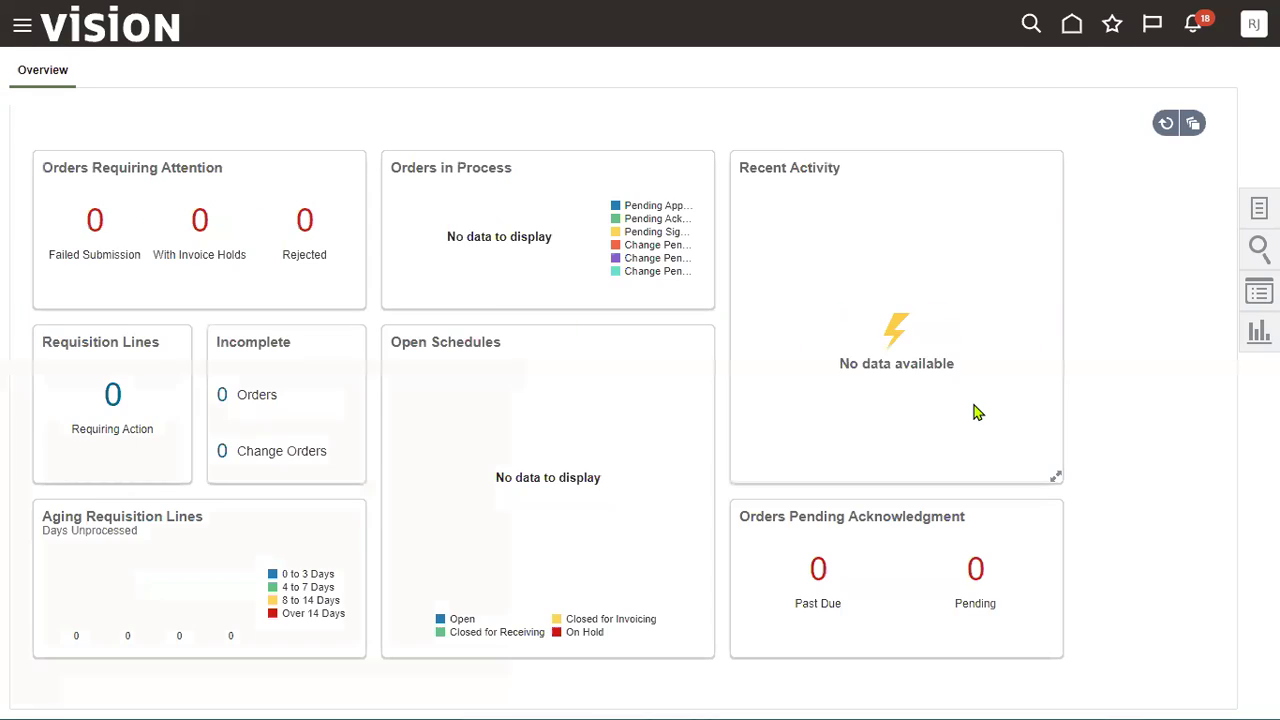
click(1248, 210)
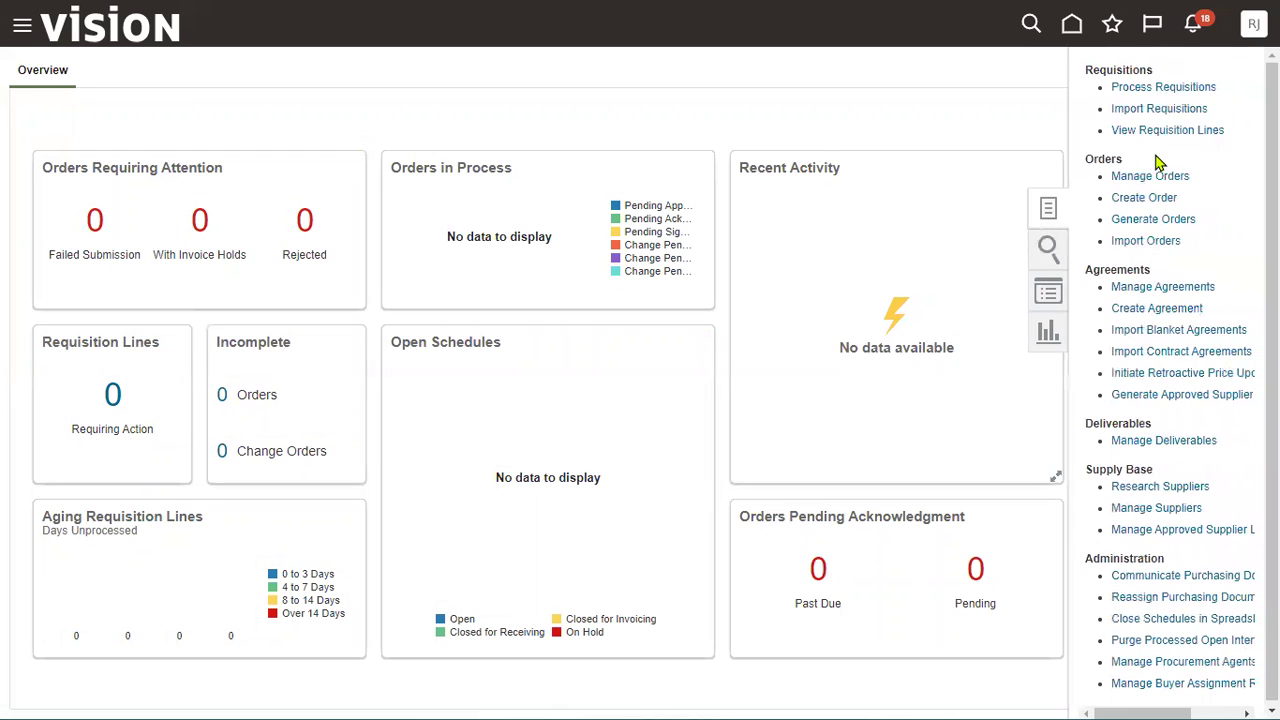
click(1146, 200)
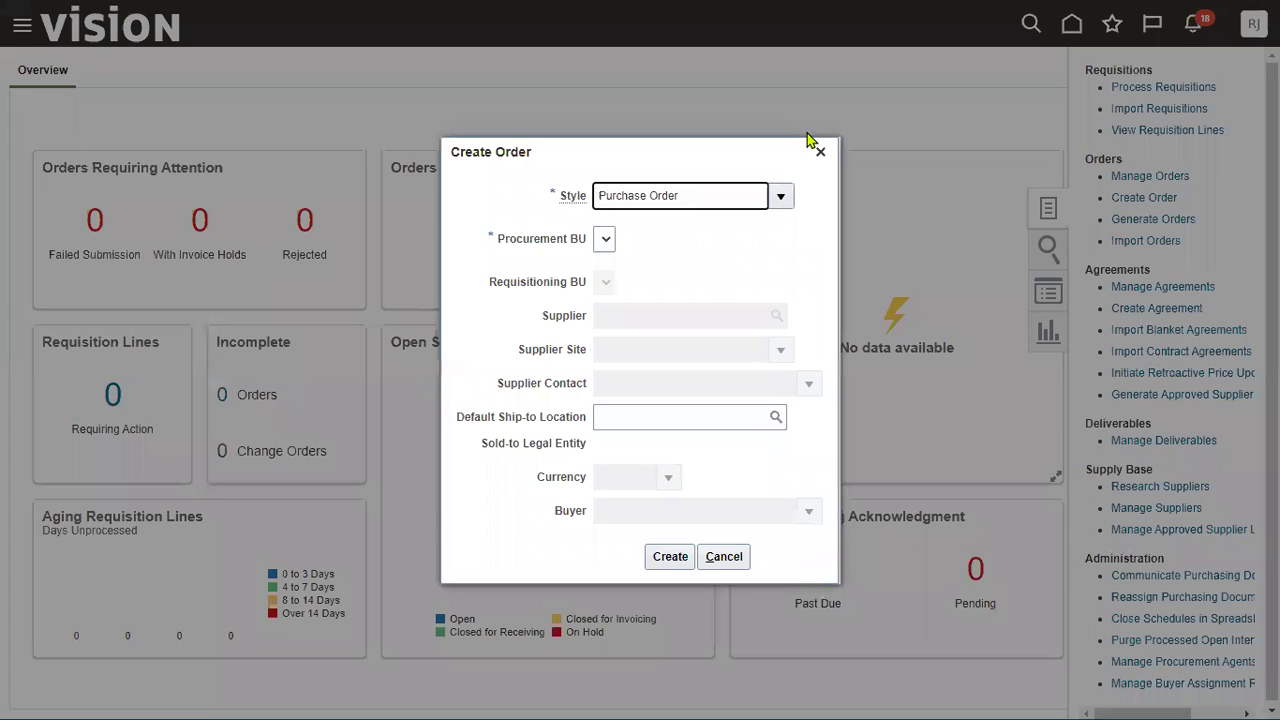
drag(497, 238, 590, 249)
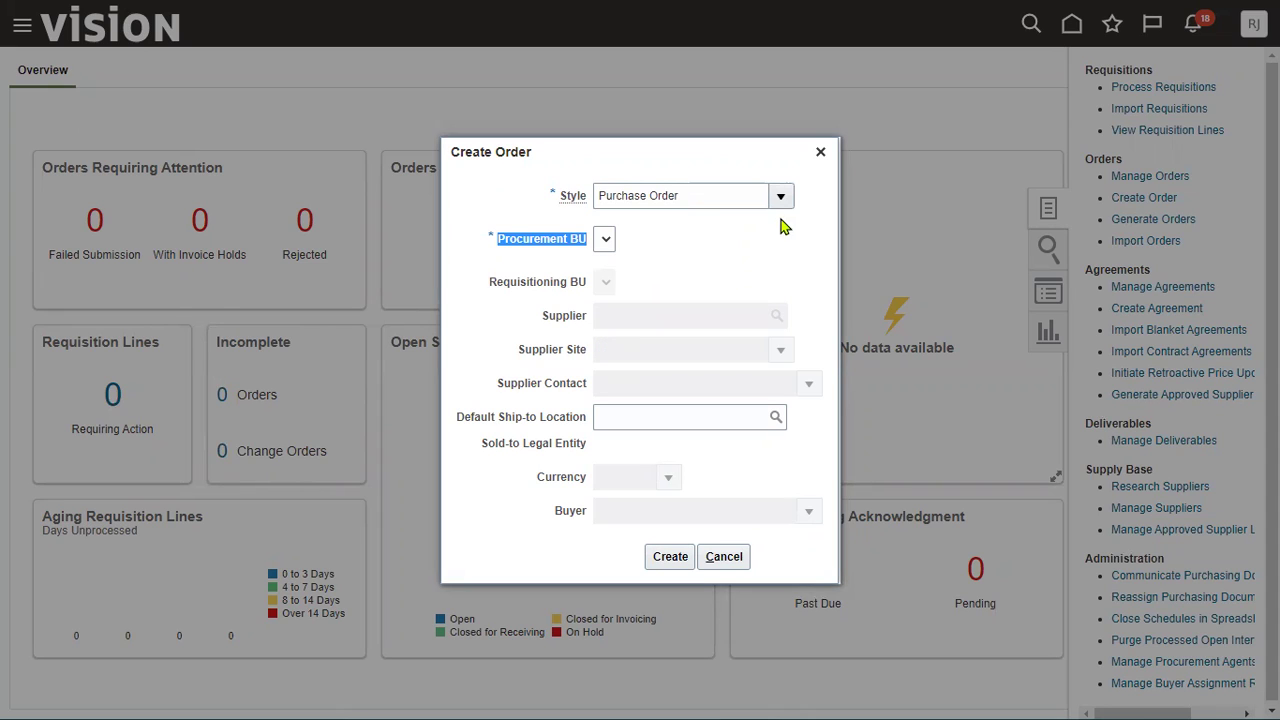
click(492, 242)
drag(492, 242, 578, 253)
key(F11)
Step: Switch to the YouTube tab and search for 'rtl online training'
mouse_move(476, 697)
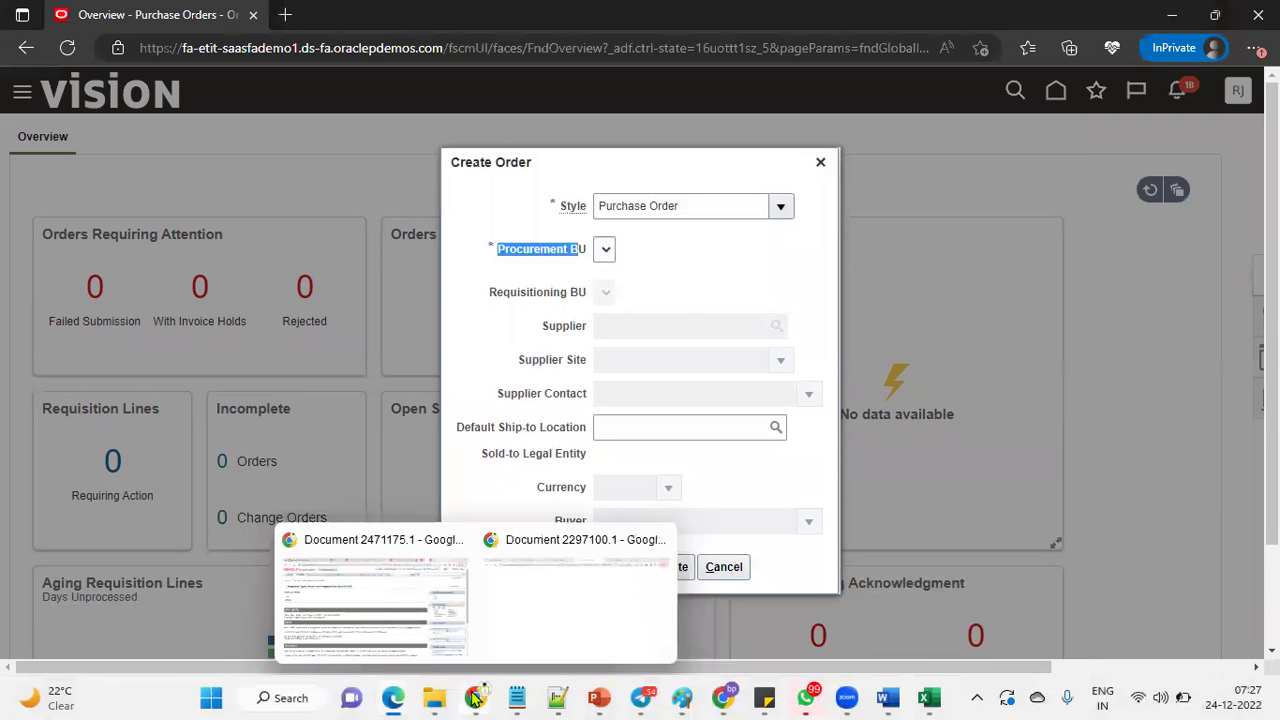
click(402, 612)
click(923, 20)
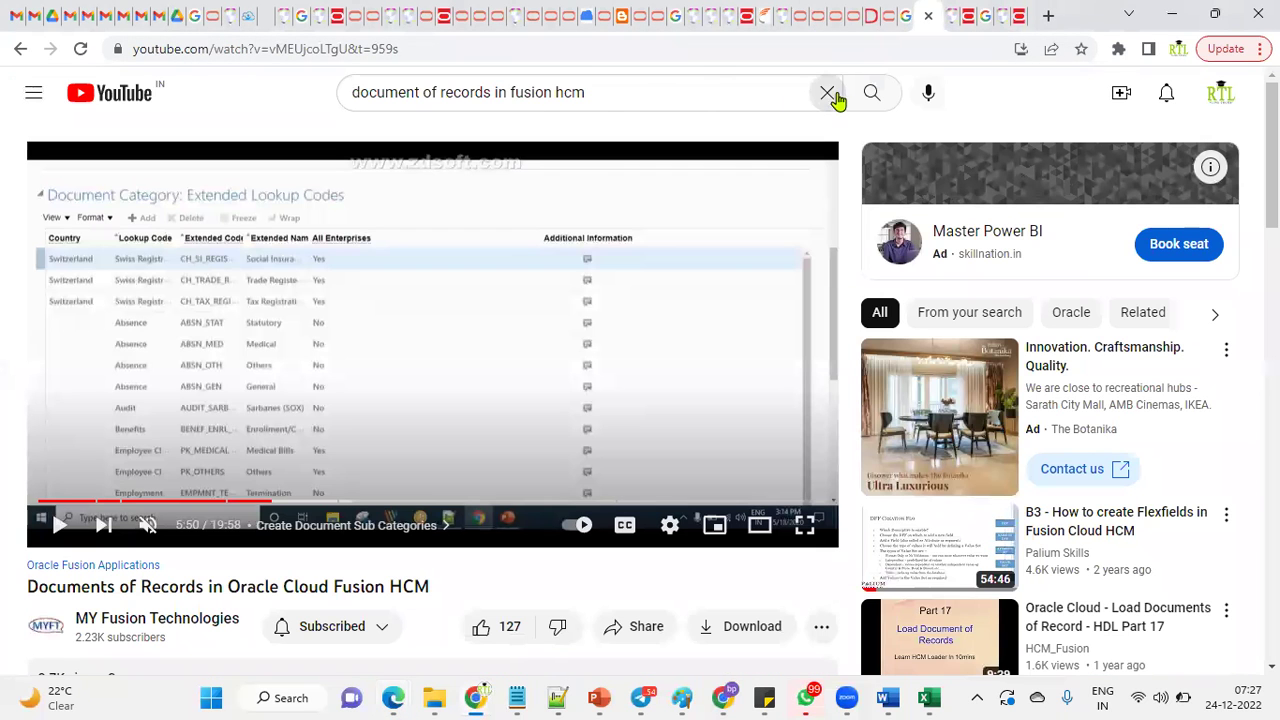
click(827, 92)
text(rtl)
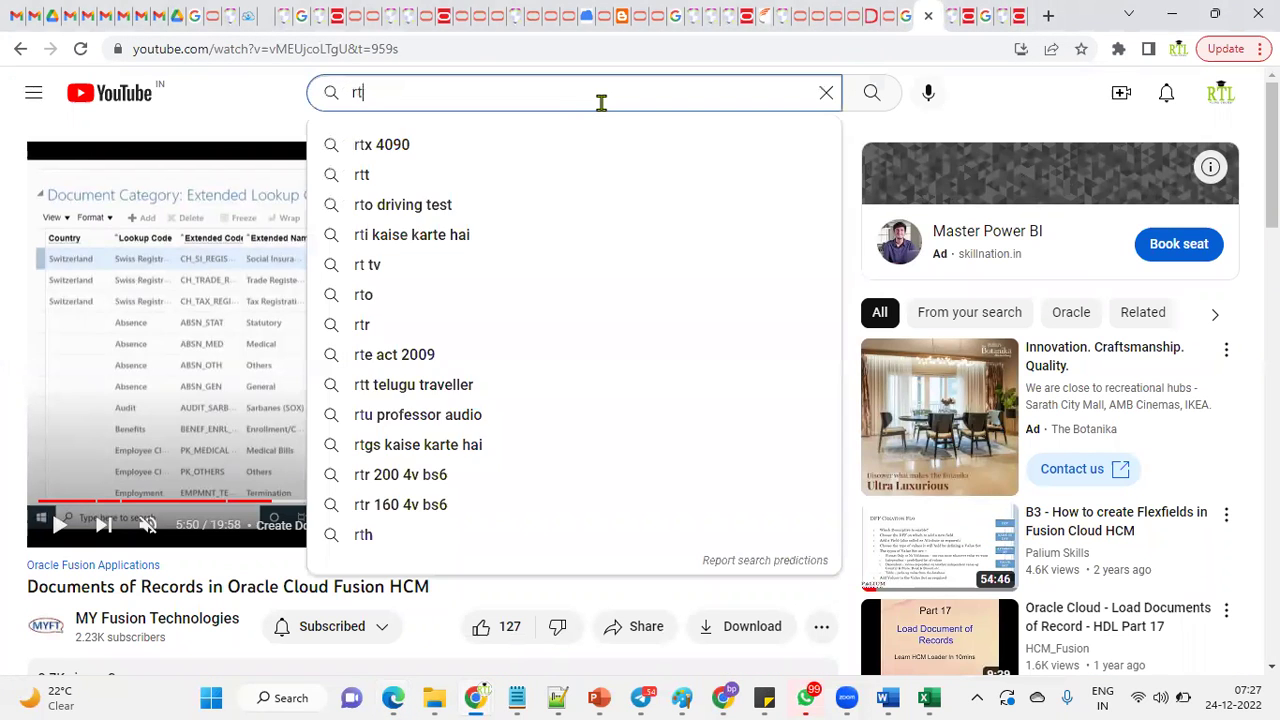
text( o)
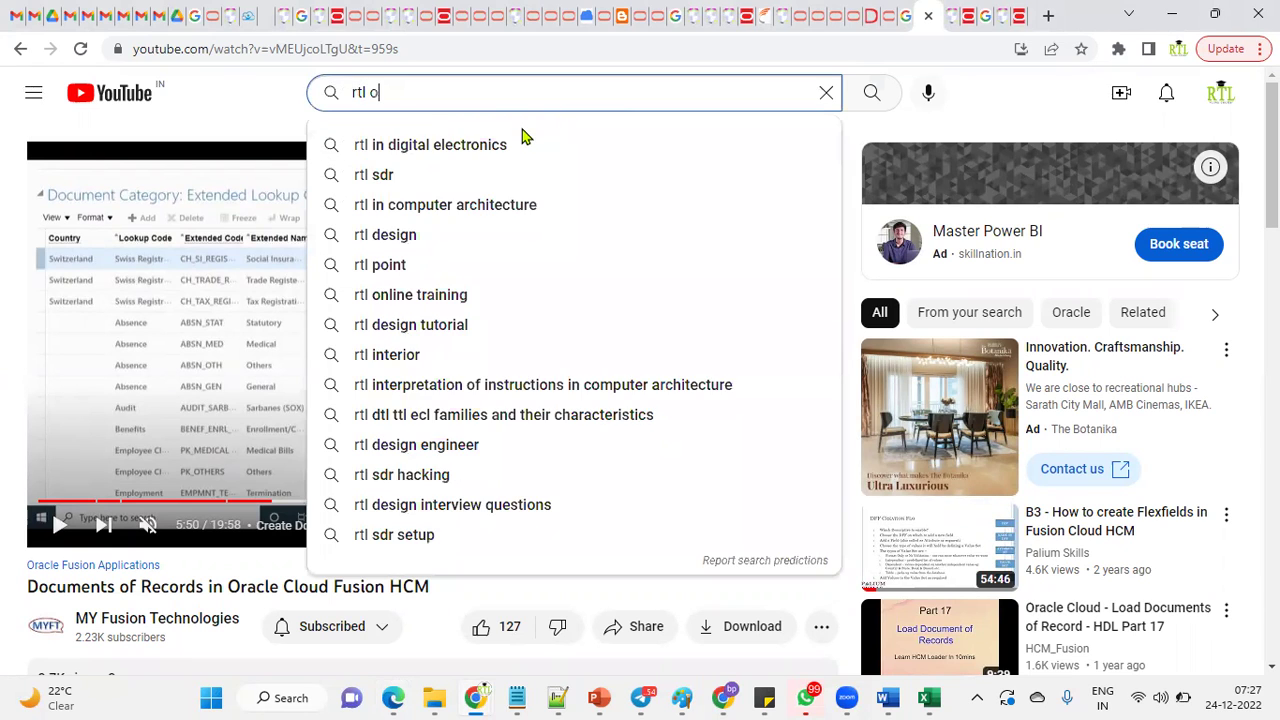
key(Escape)
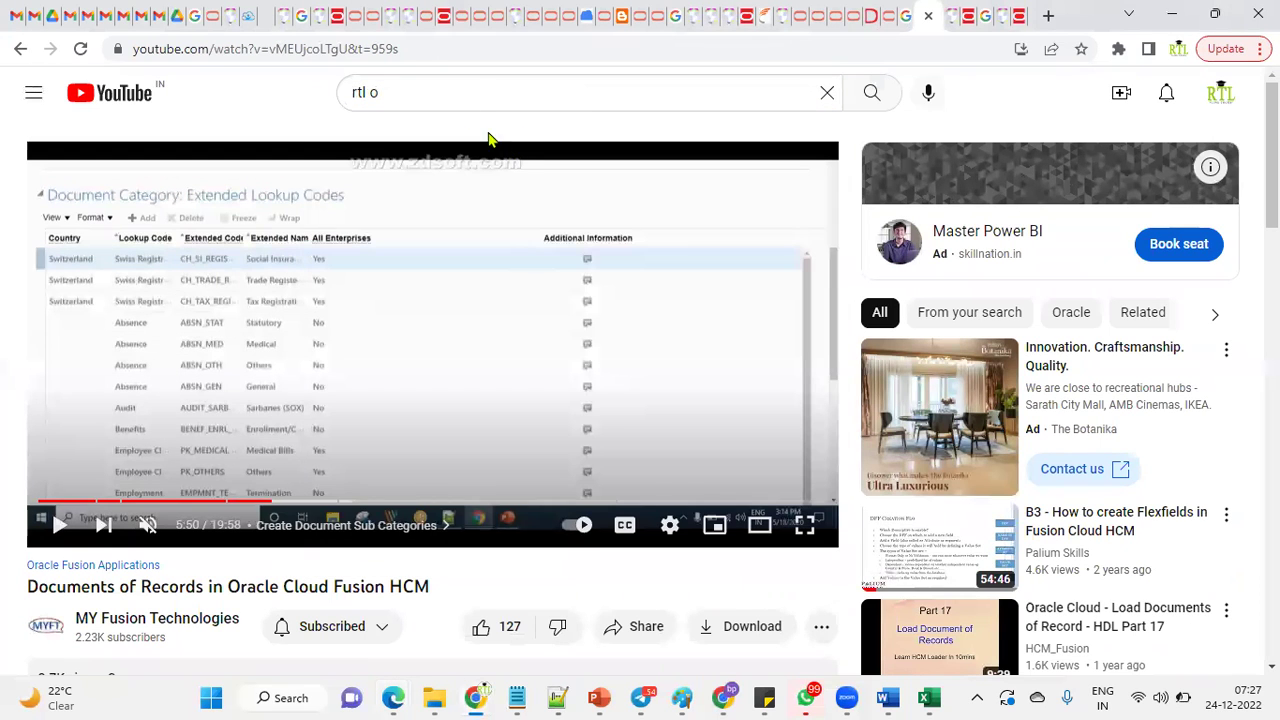
click(458, 95)
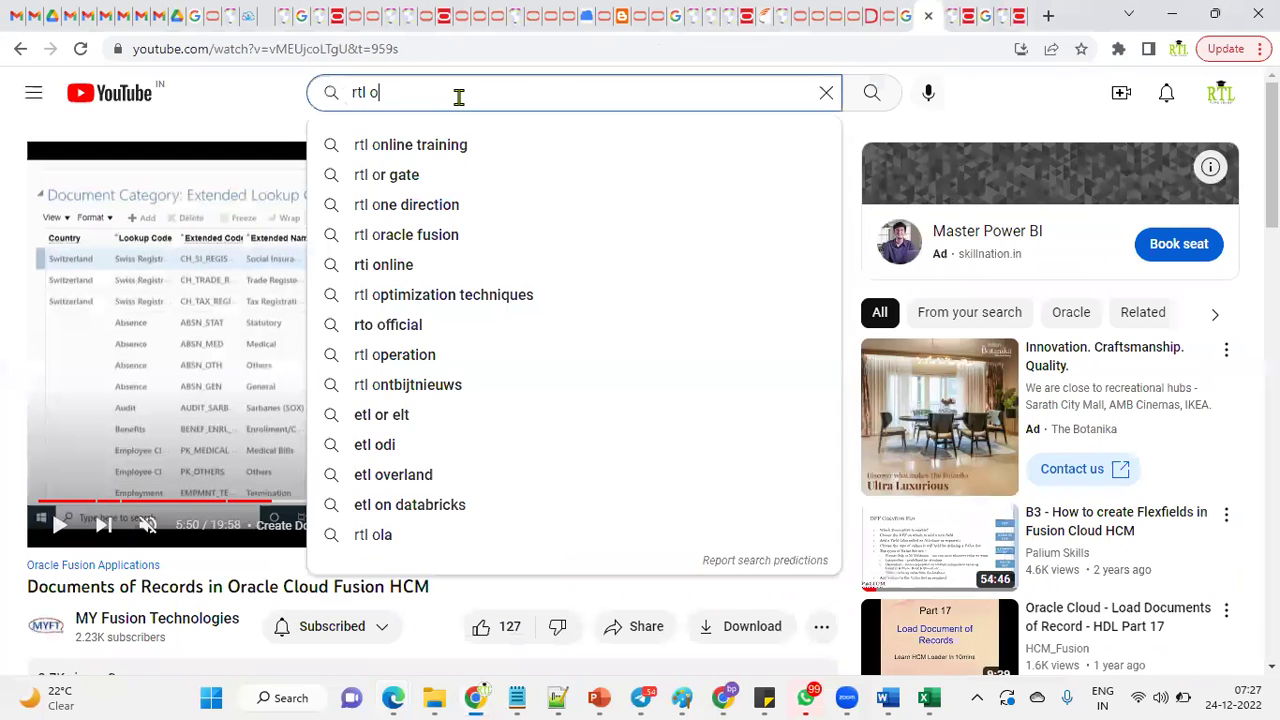
click(442, 148)
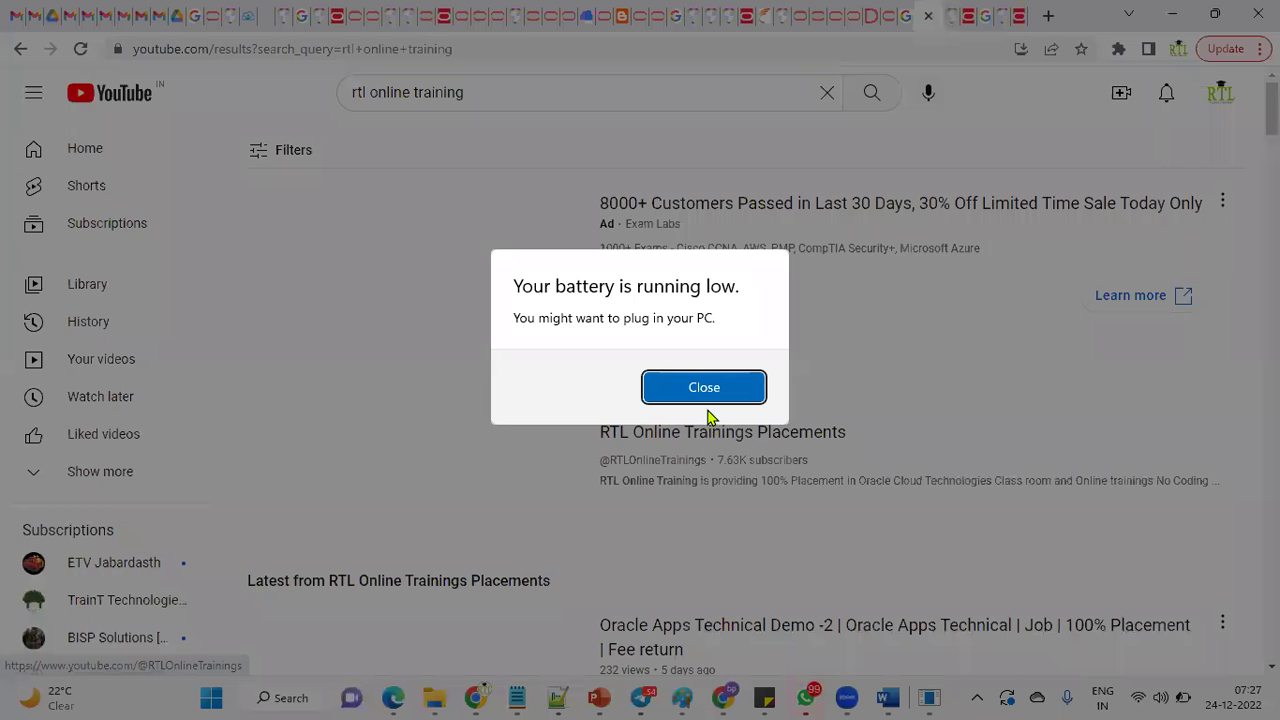
Step: Open the RTL Online Trainings Placements channel and show its Videos tab
click(705, 395)
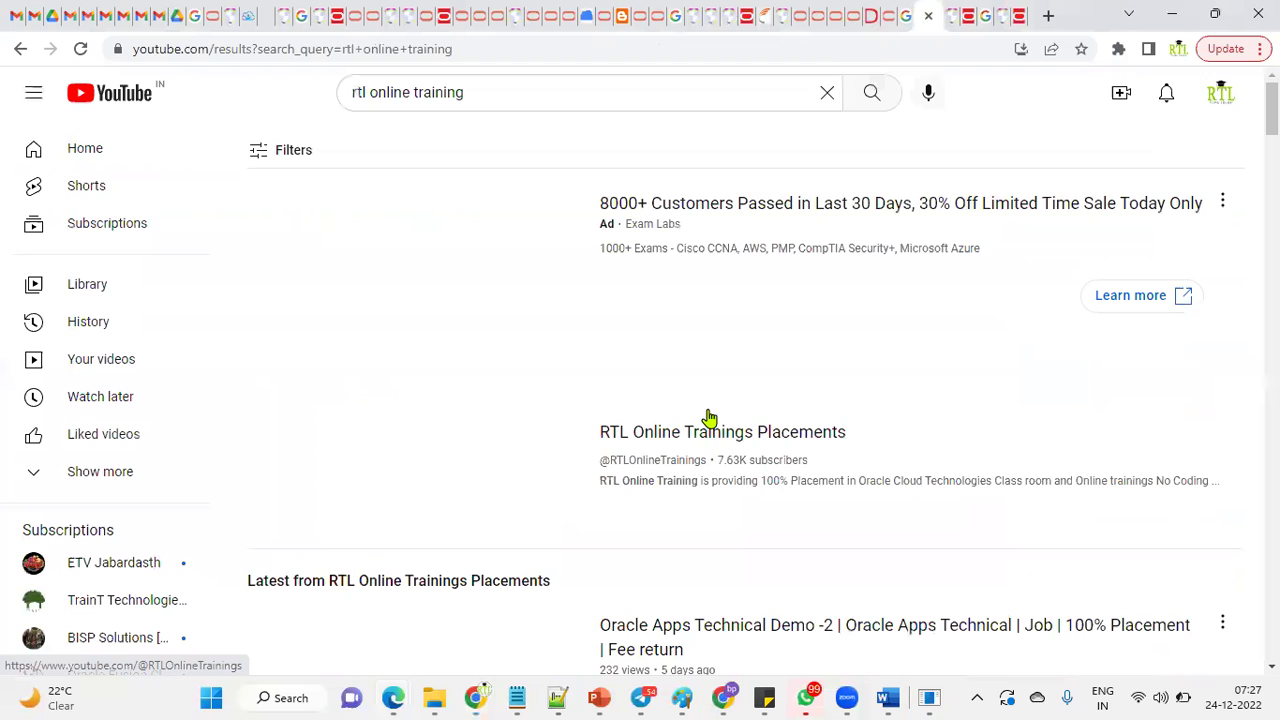
click(725, 462)
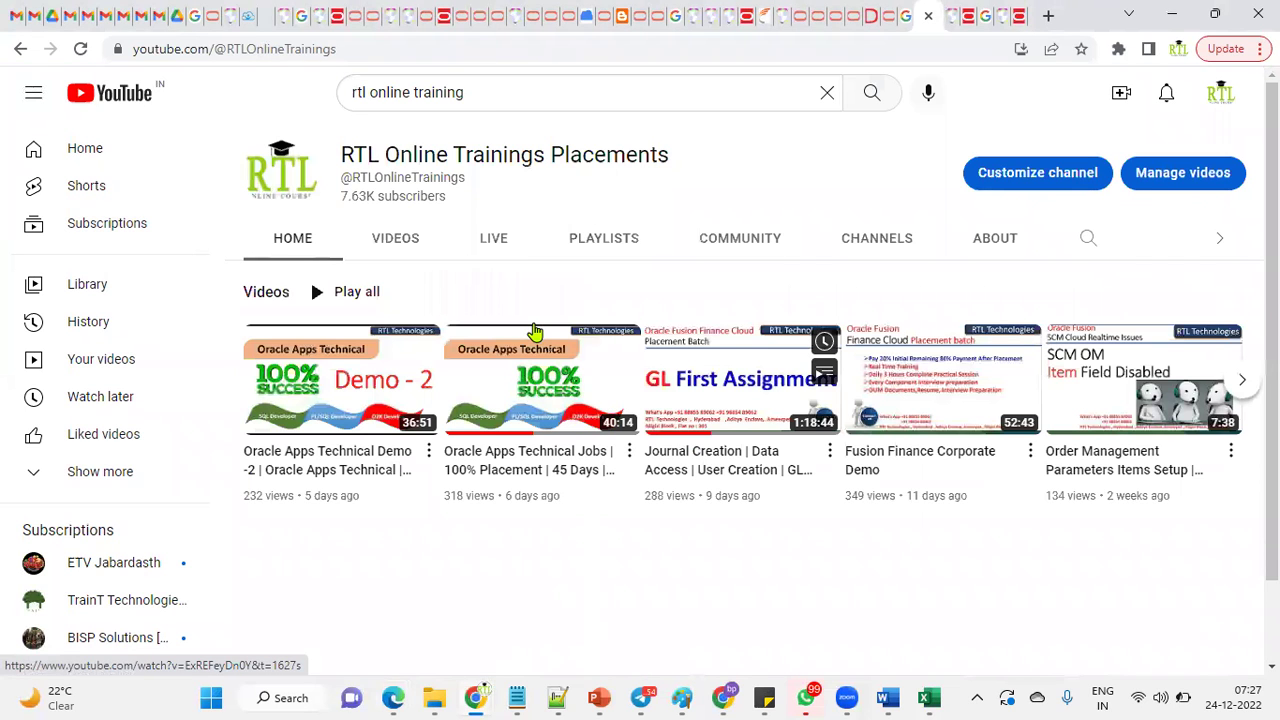
click(395, 240)
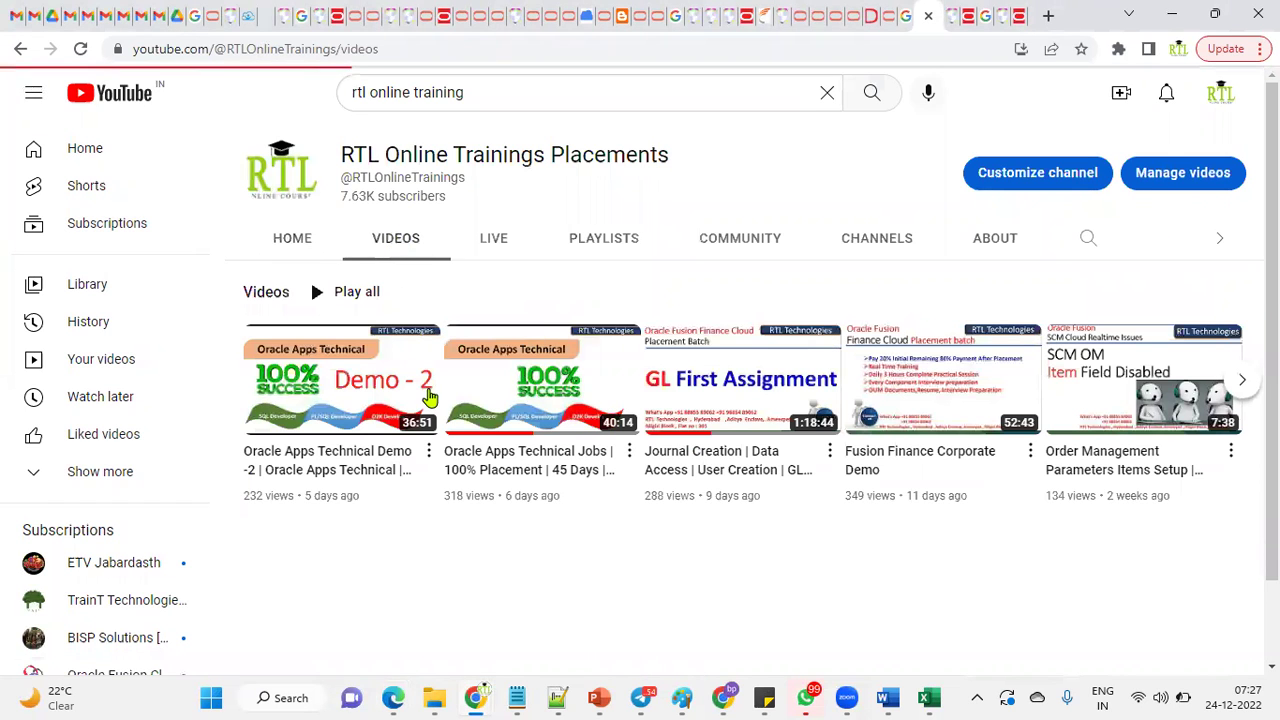